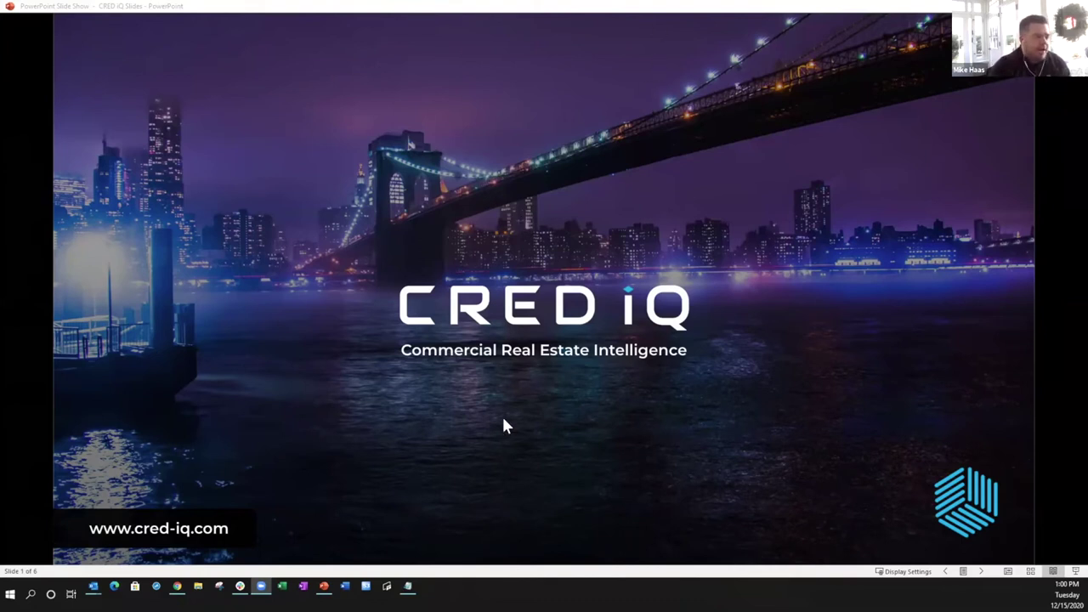
Advance the slide show from the CRED iQ title slide to slide 2, 'What we do'
left_click(592, 411)
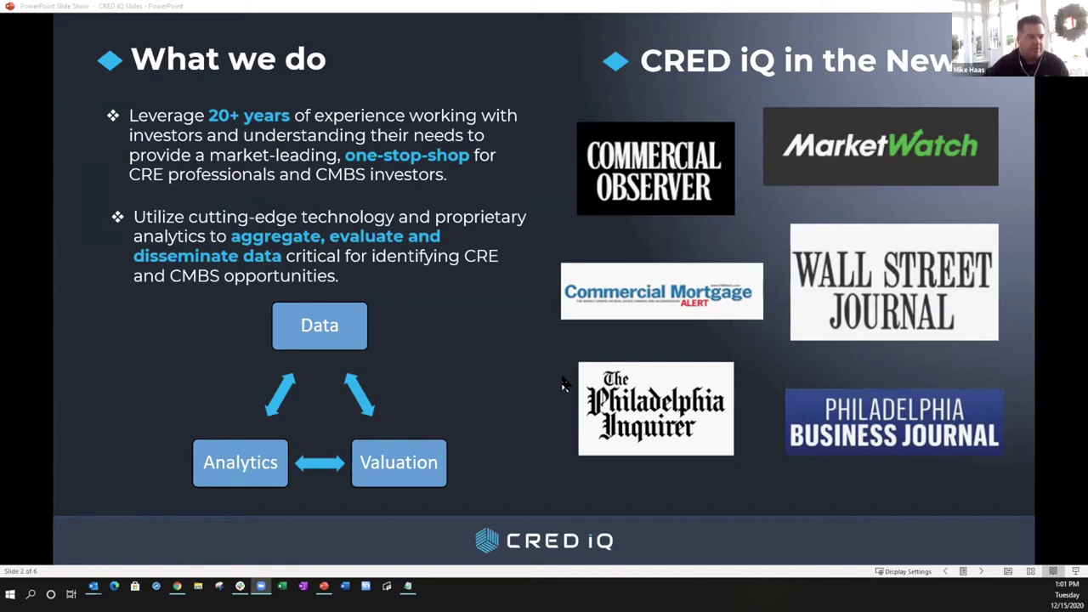
Advance the slide show past the Team slide to slide 4, 'CRED iQ Customers'
left_click(568, 374)
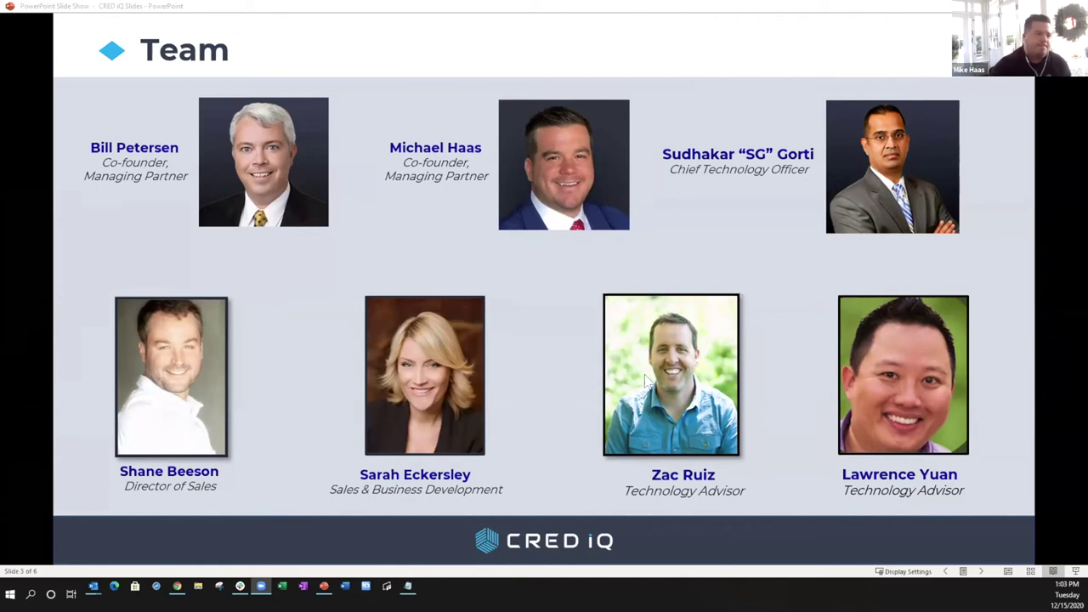
left_click(758, 378)
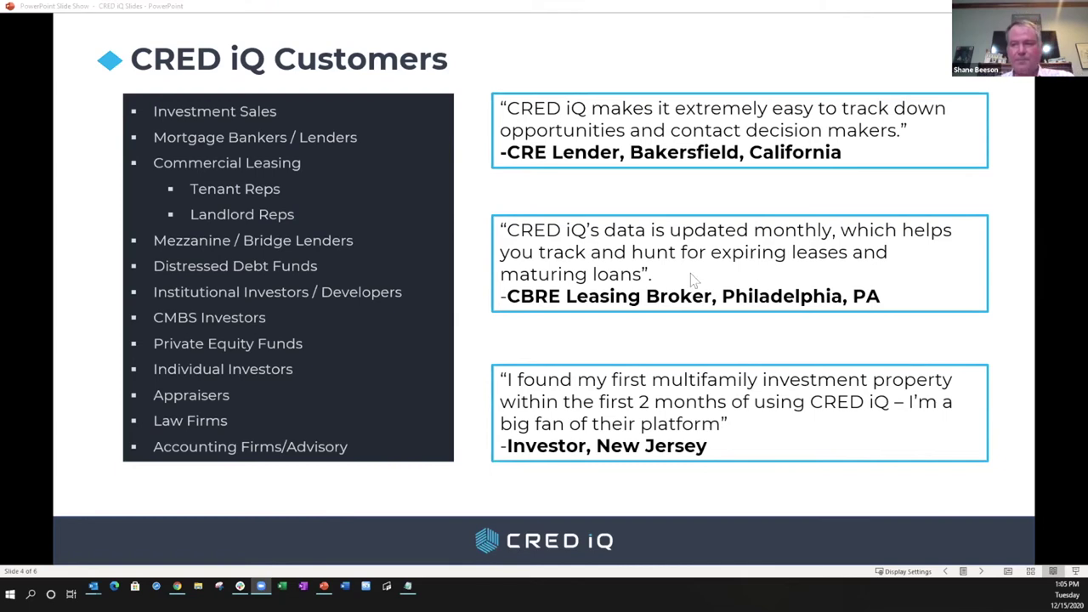
Advance to slide 5, 'CRED iQ – Data, Analytics, & Valuations'
left_click(679, 330)
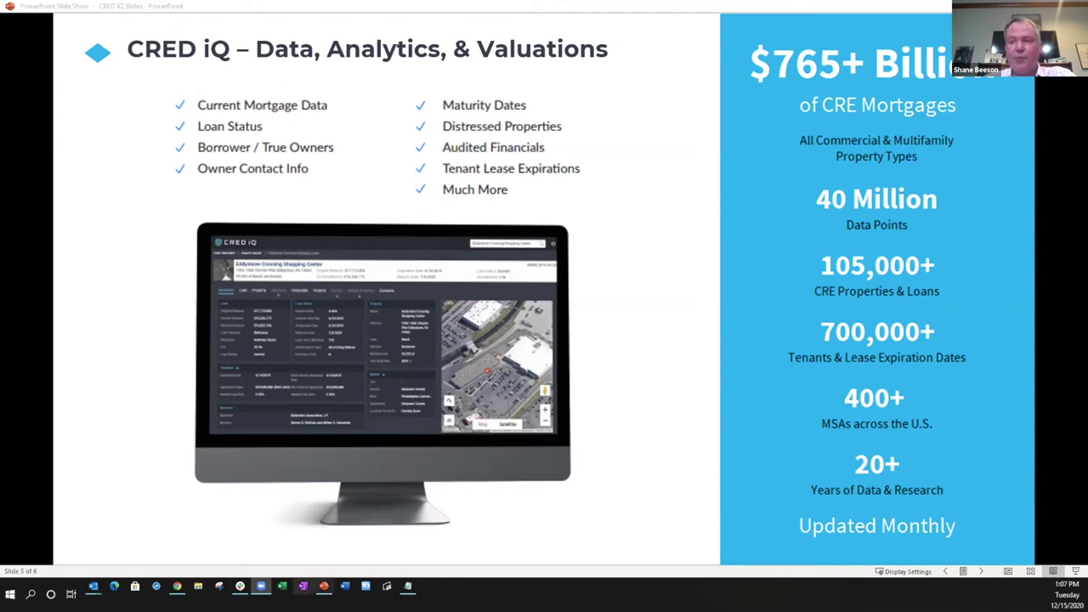
Switch from the PowerPoint slide show to the CRED iQ map search in Chrome
left_click(177, 586)
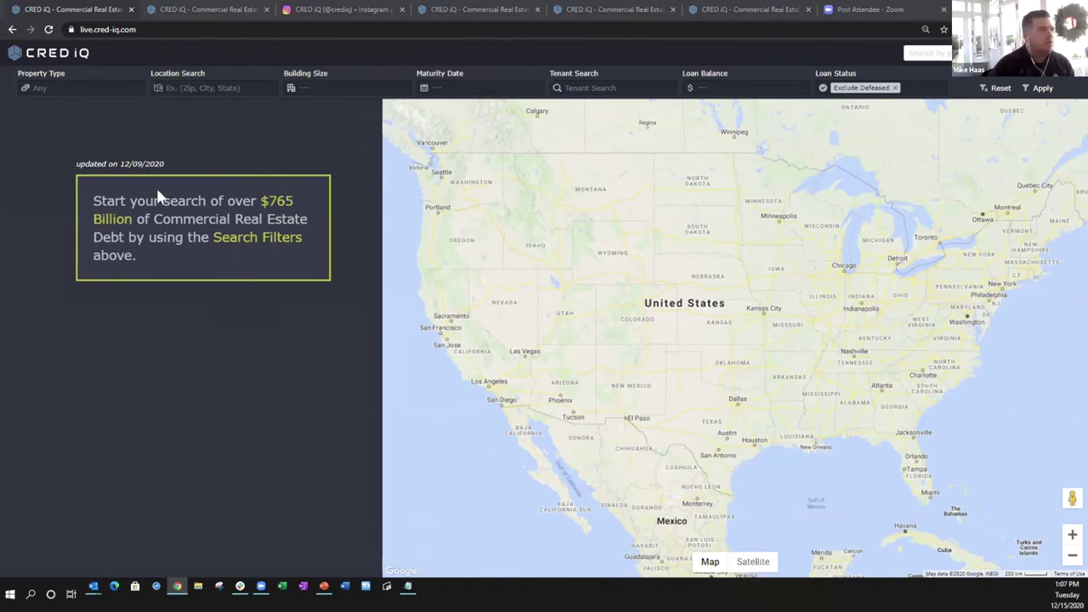
left_click(342, 10)
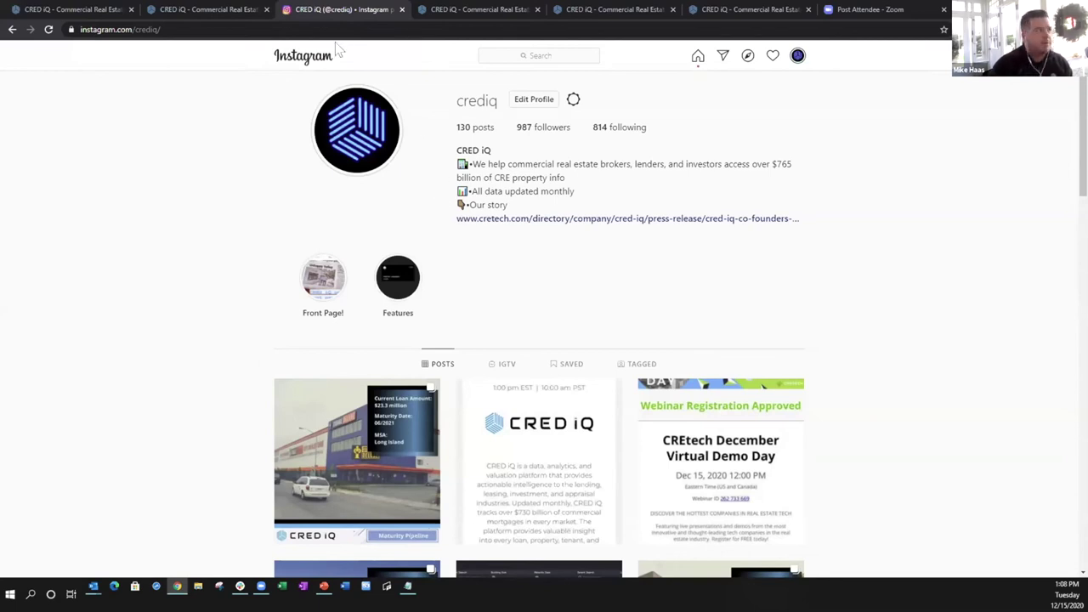
left_click(86, 11)
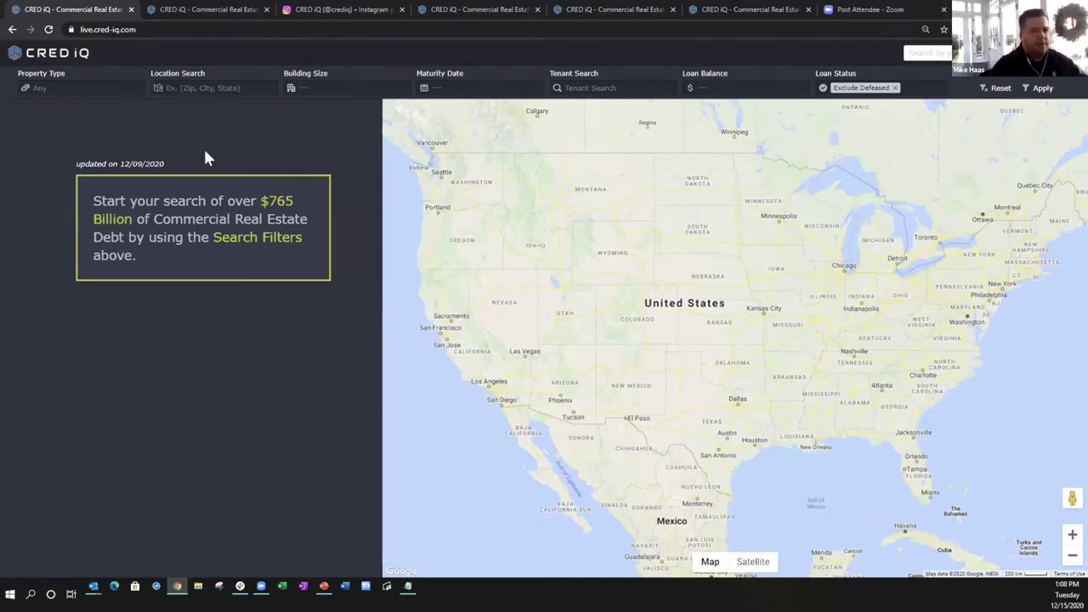
Select Office, Retail, Industrial, Self Storage, Mixed-Use and Net Lease as property types
left_click(89, 85)
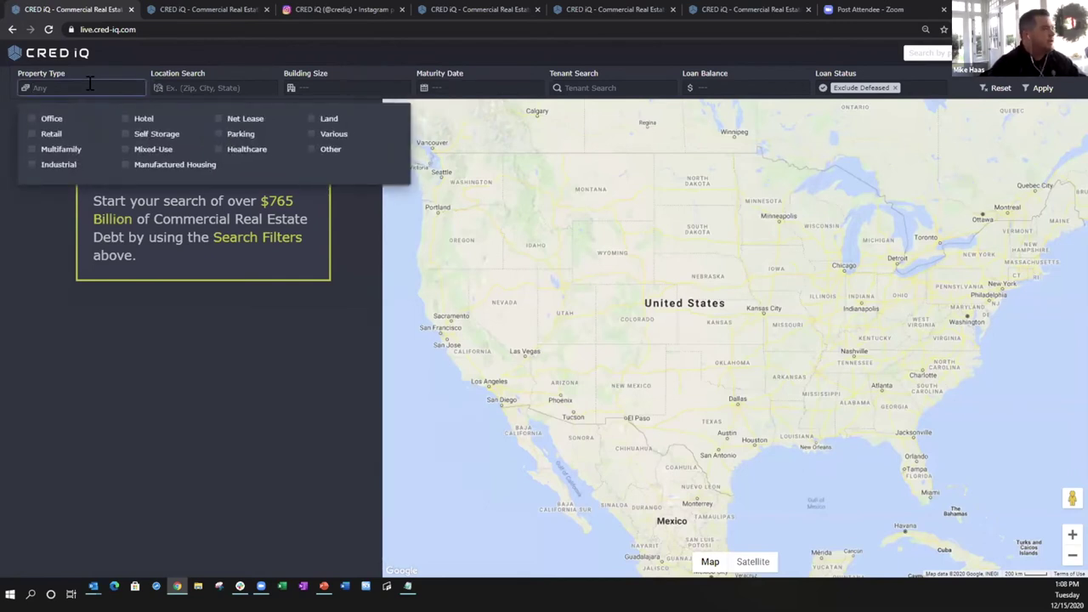
left_click(47, 124)
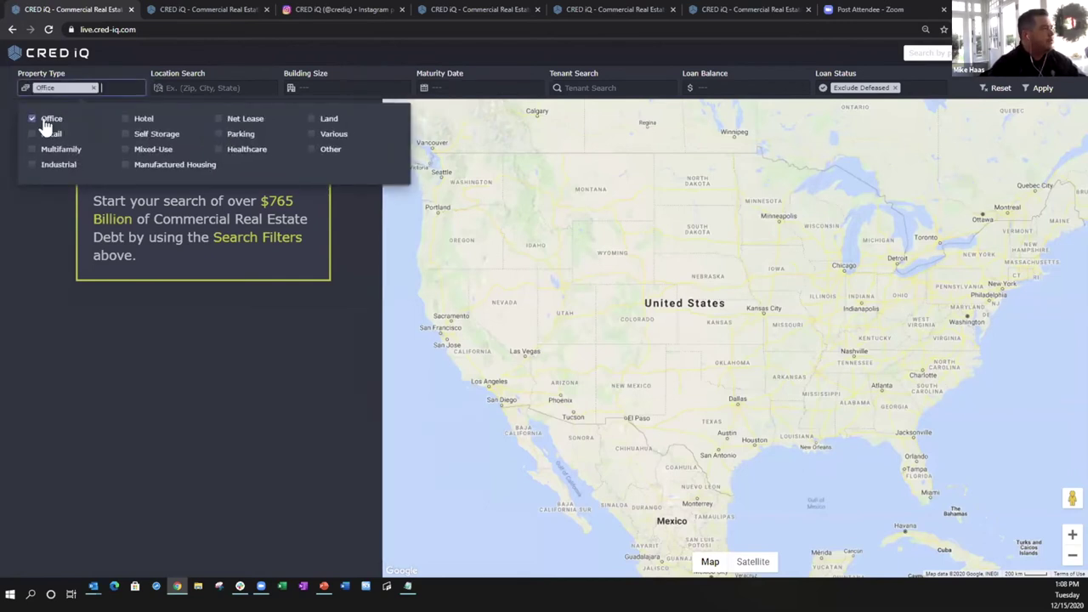
left_click(36, 138)
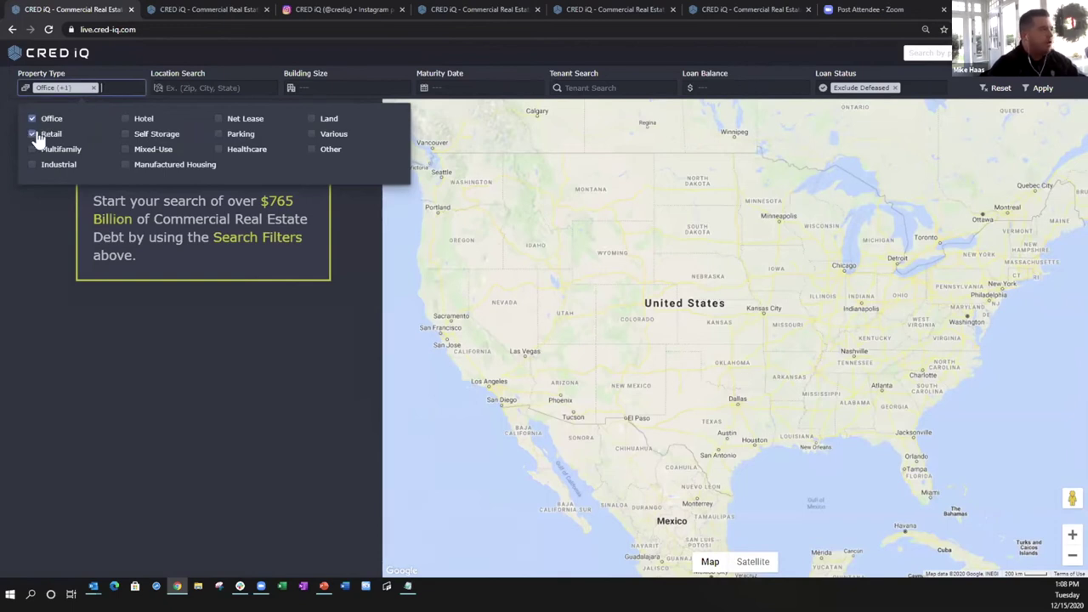
left_click(45, 168)
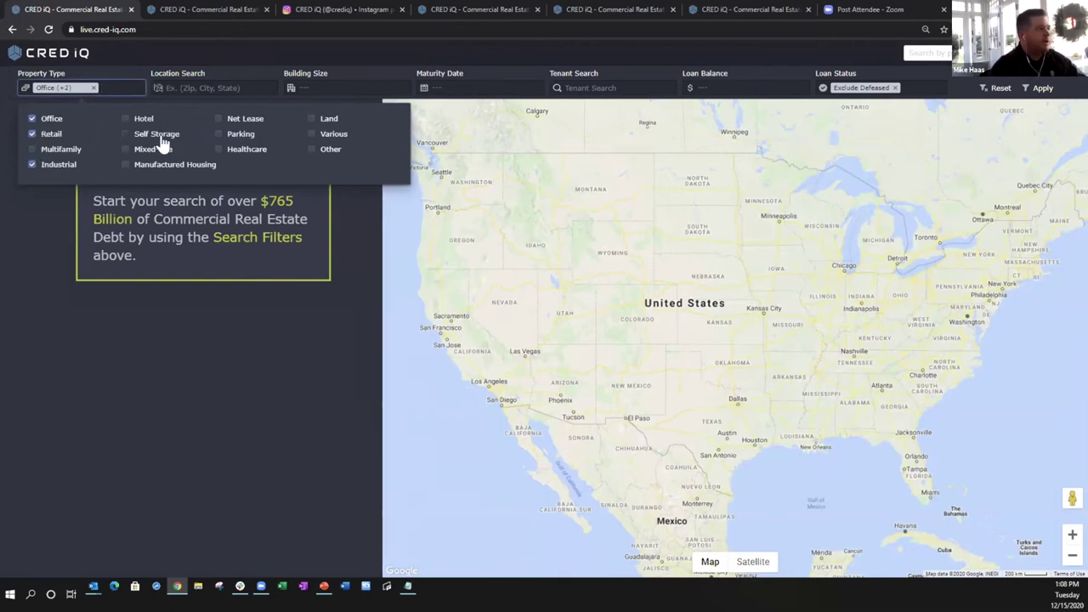
left_click(142, 138)
left_click(141, 150)
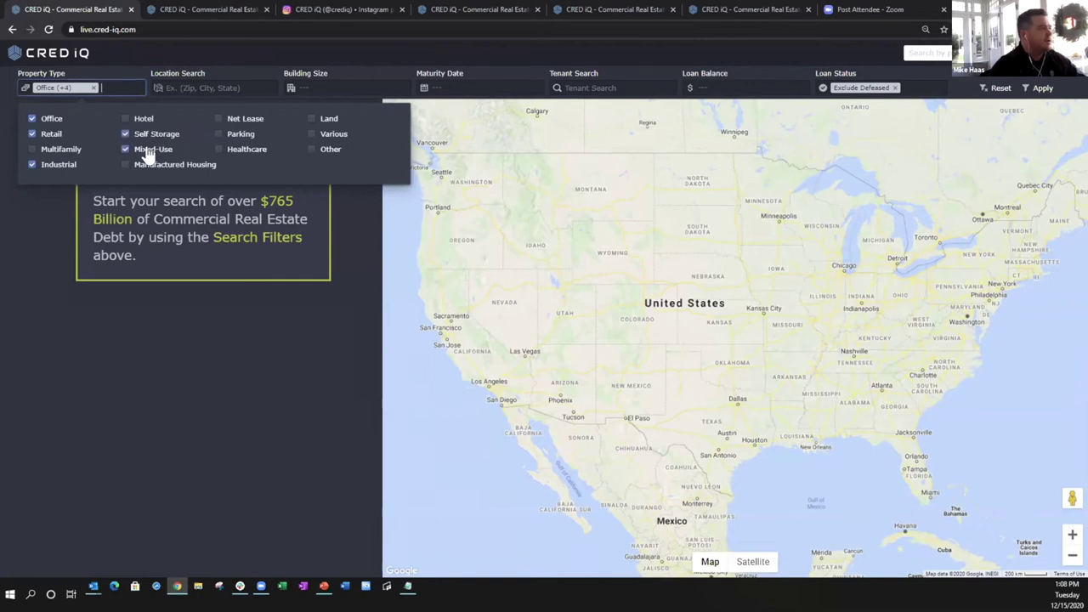
left_click(221, 120)
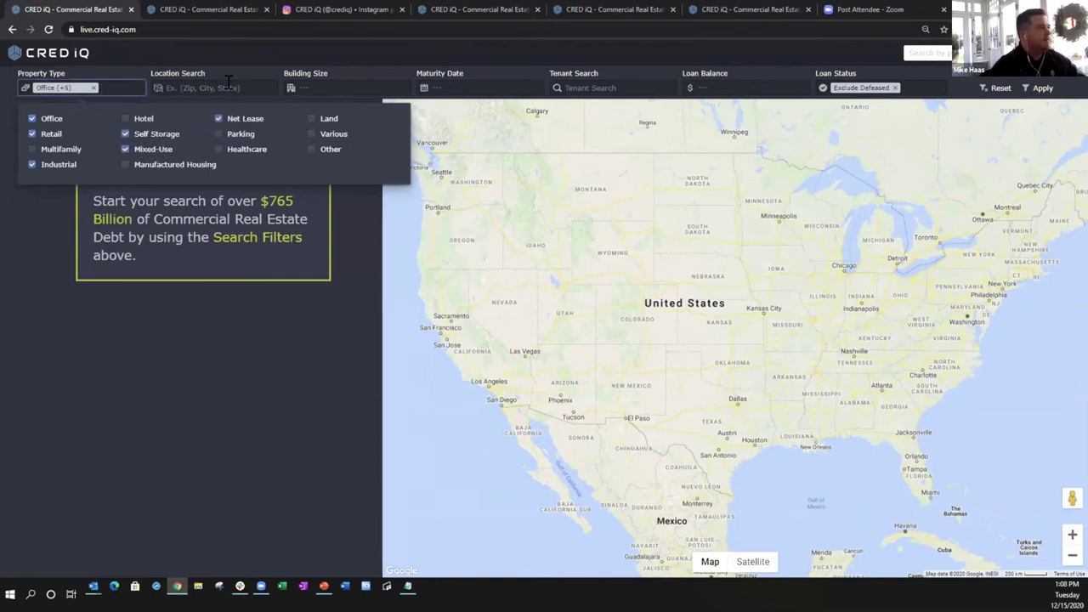
Add Philadelphia, Blue Bell, Conshohocken and Fort Washington, PA as search locations
left_click(228, 82)
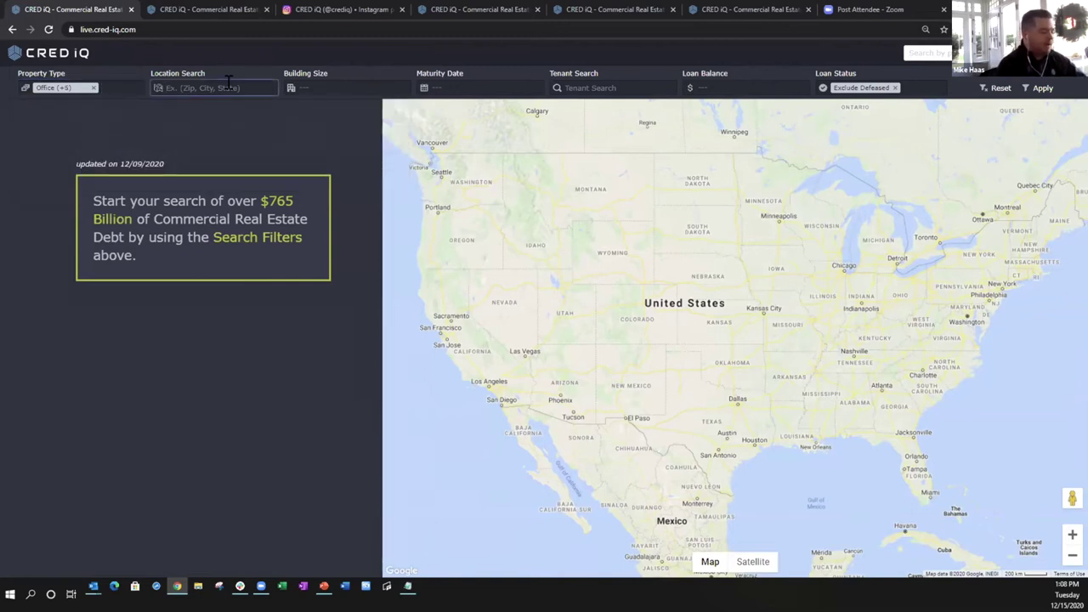
type("Phi")
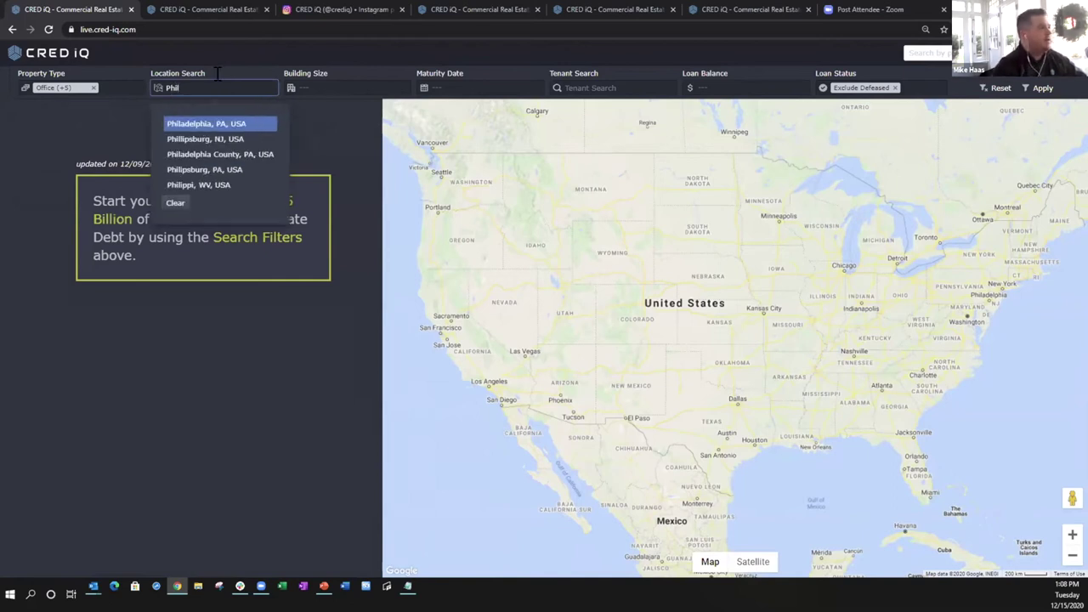
type("l")
left_click(224, 125)
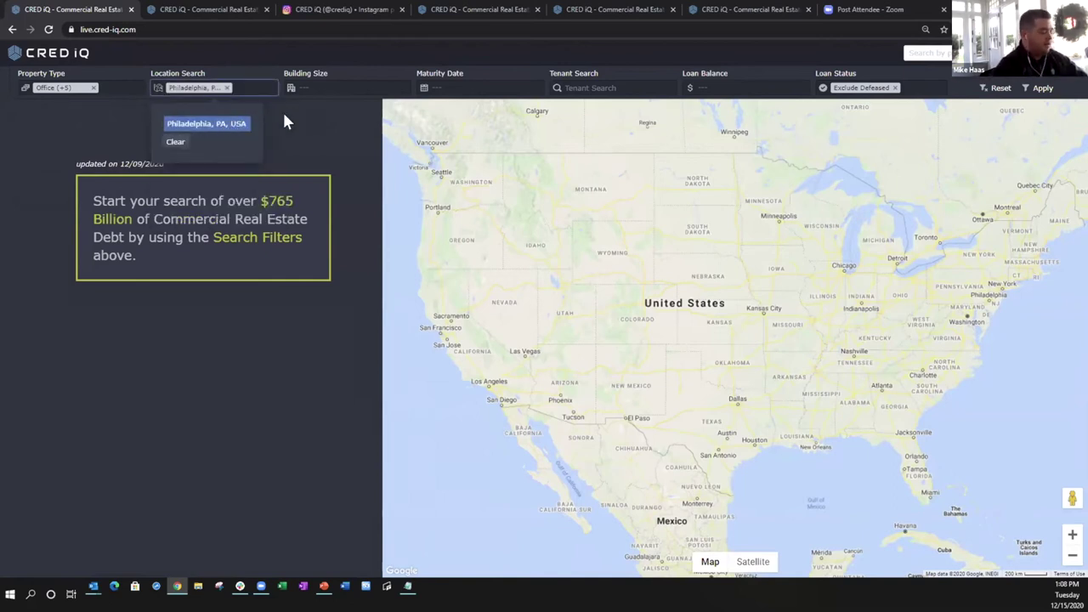
type("blue")
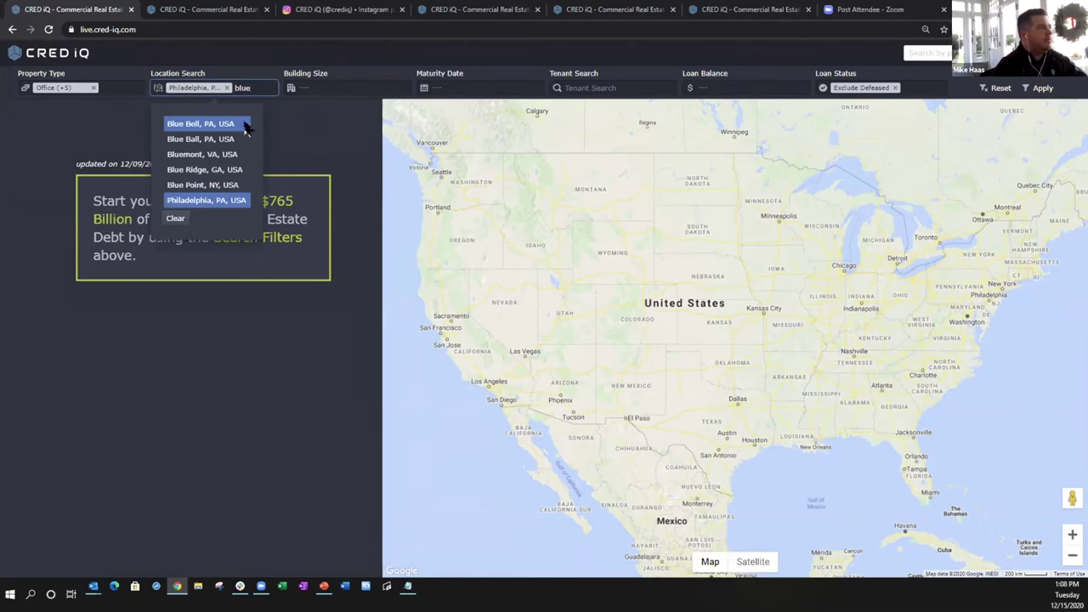
left_click(222, 125)
type("cons")
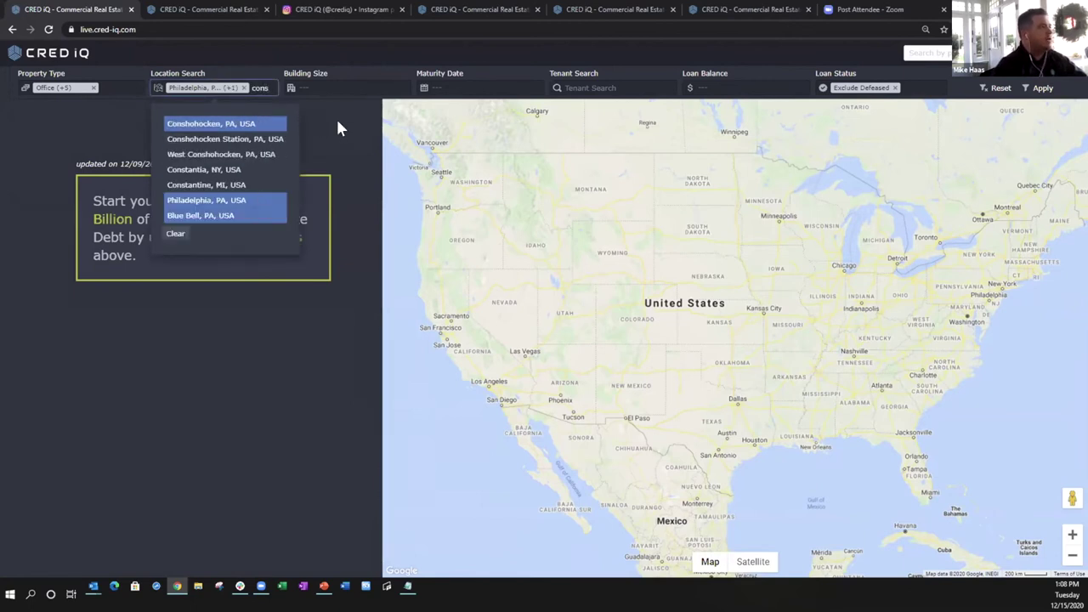
left_click(249, 124)
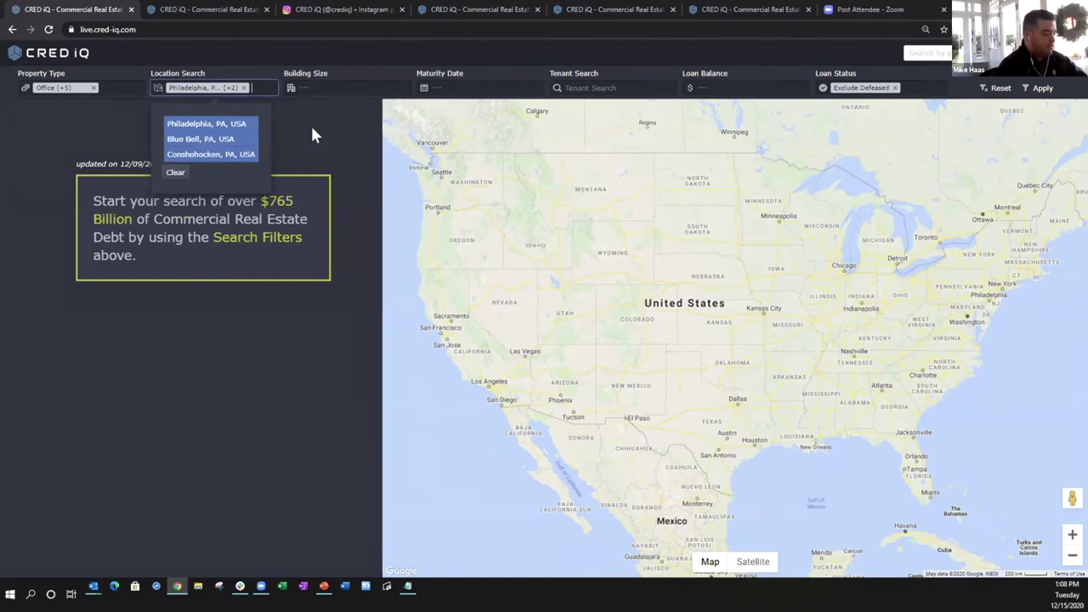
type("fort")
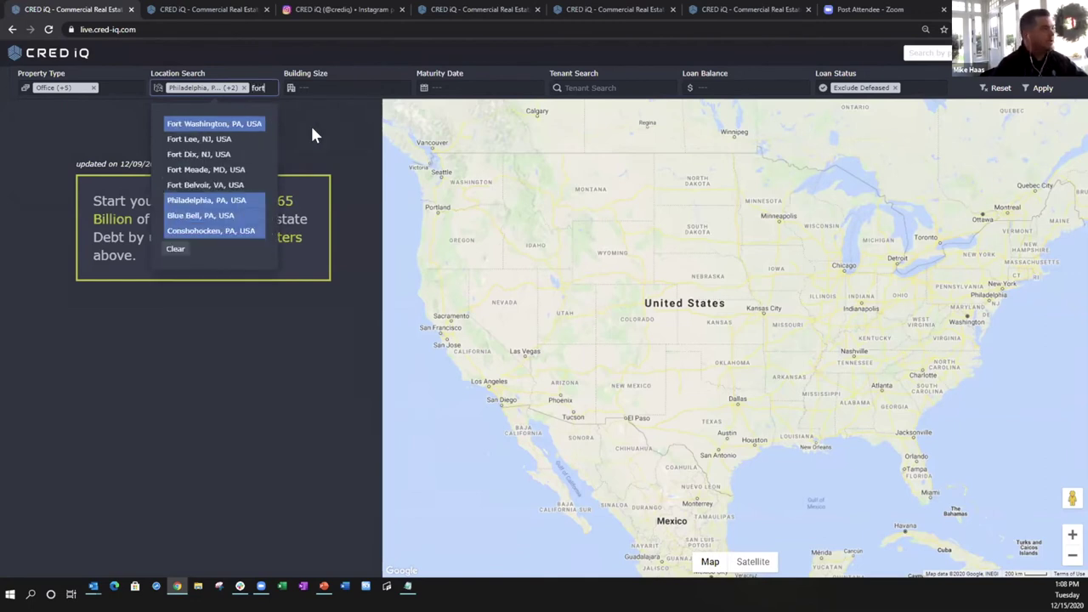
left_click(234, 124)
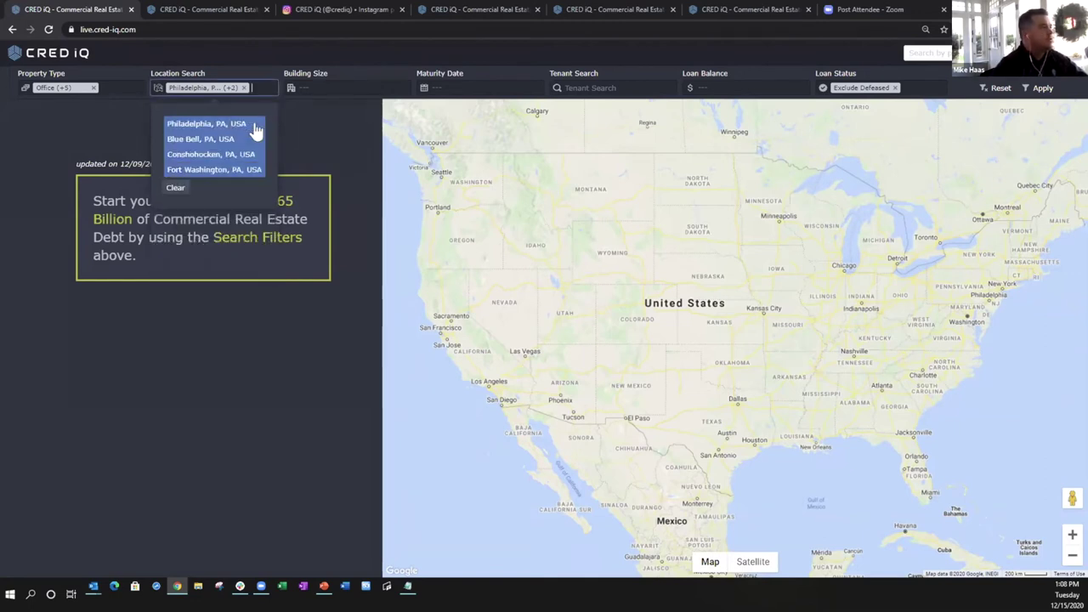
left_click(325, 128)
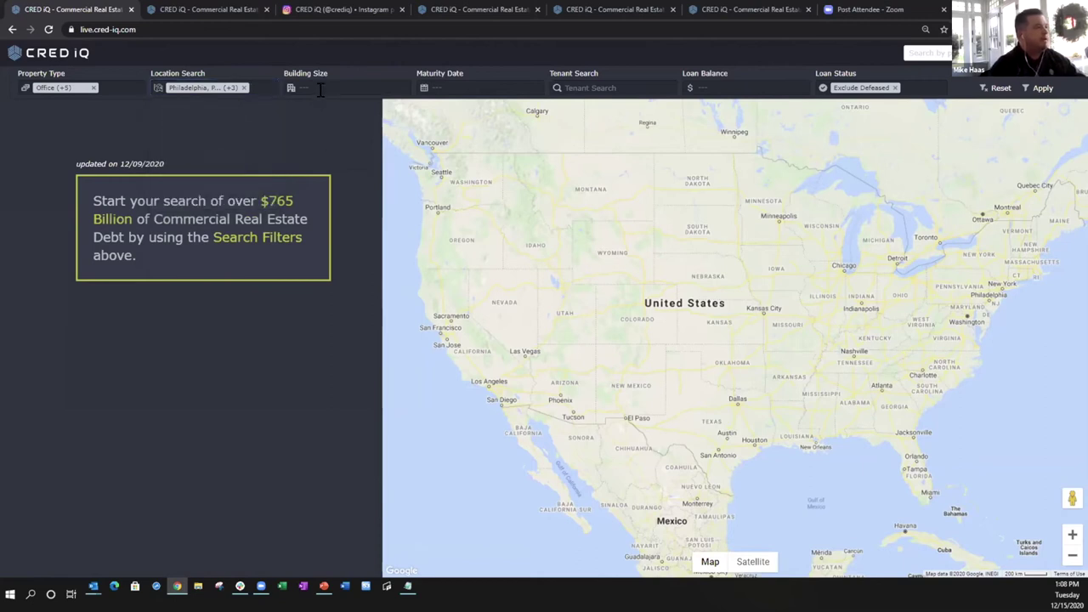
Leave Building Size and Loan Status unchanged and apply the filters, returning 242 properties
left_click(321, 89)
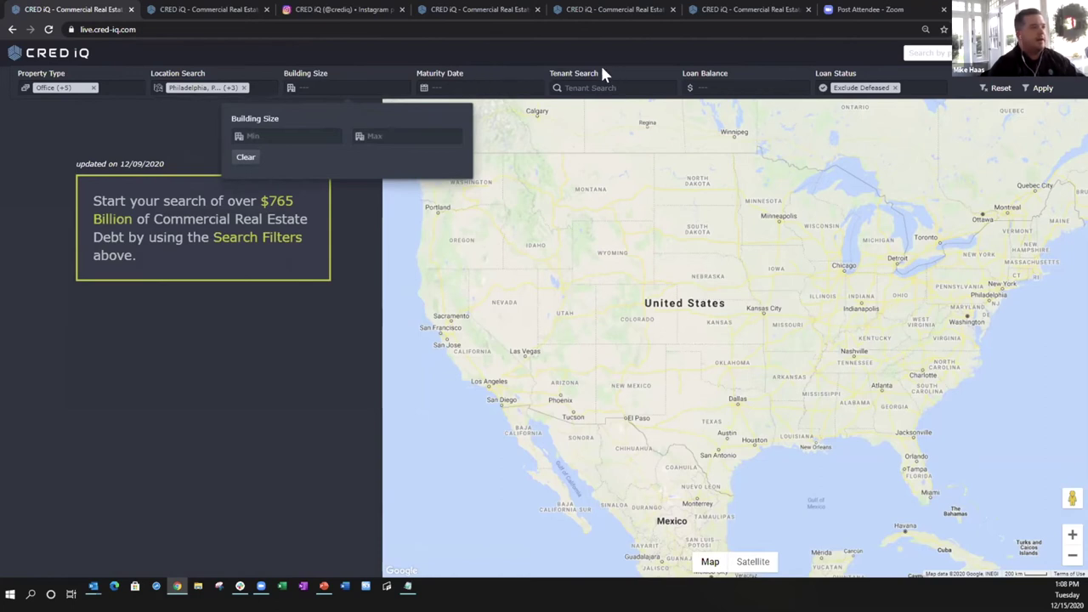
left_click(765, 62)
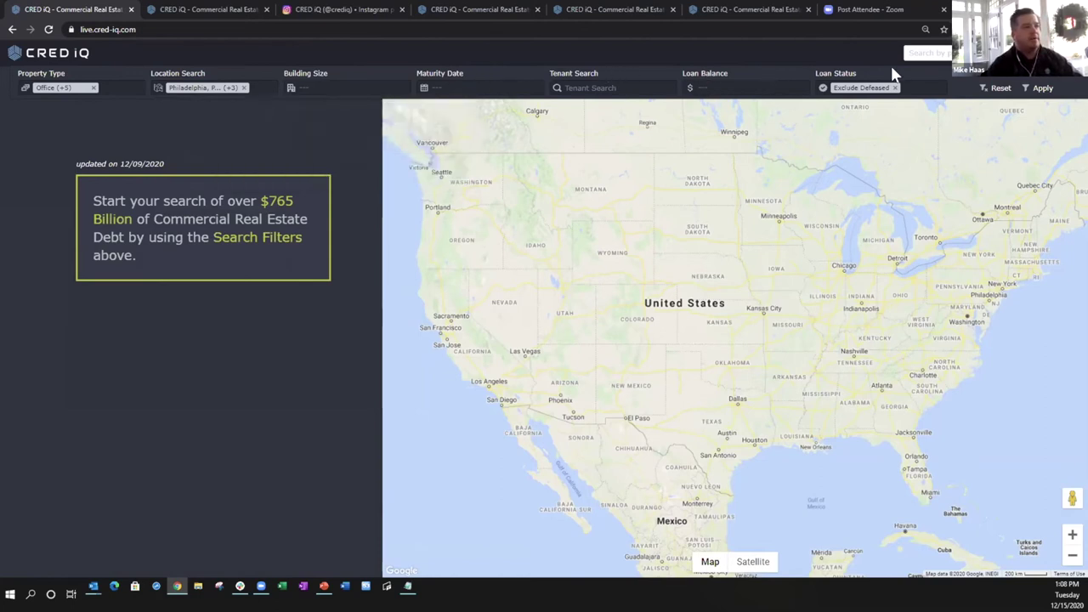
left_click(912, 83)
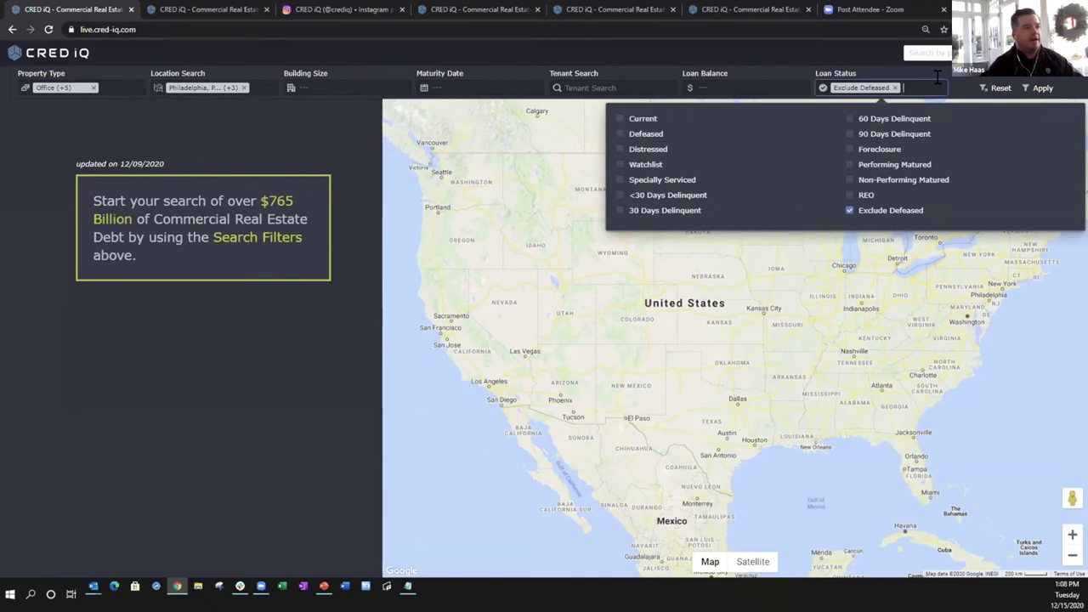
left_click(964, 79)
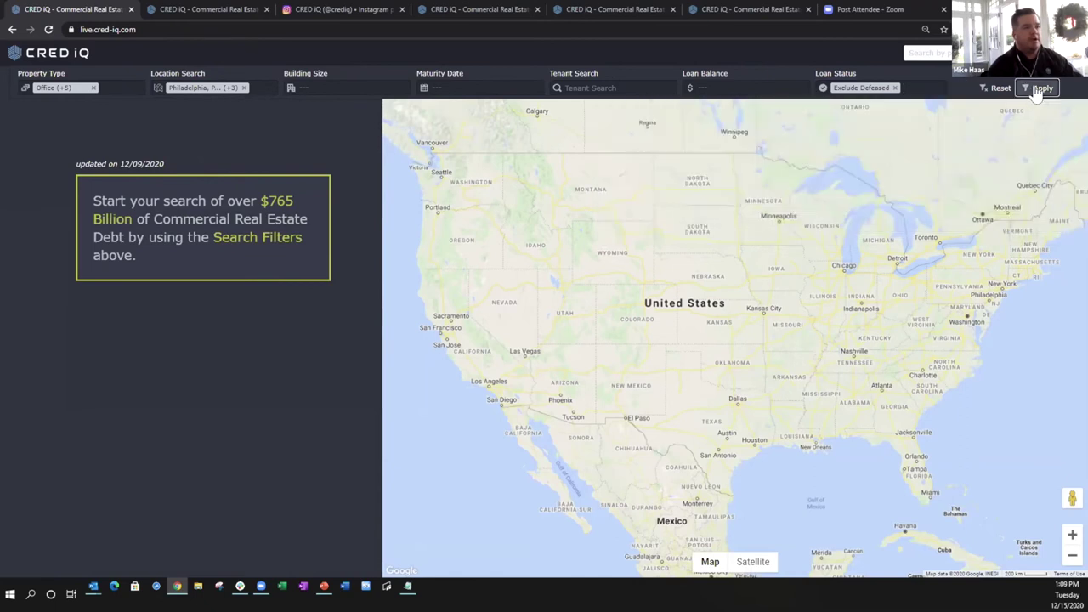
left_click(1043, 87)
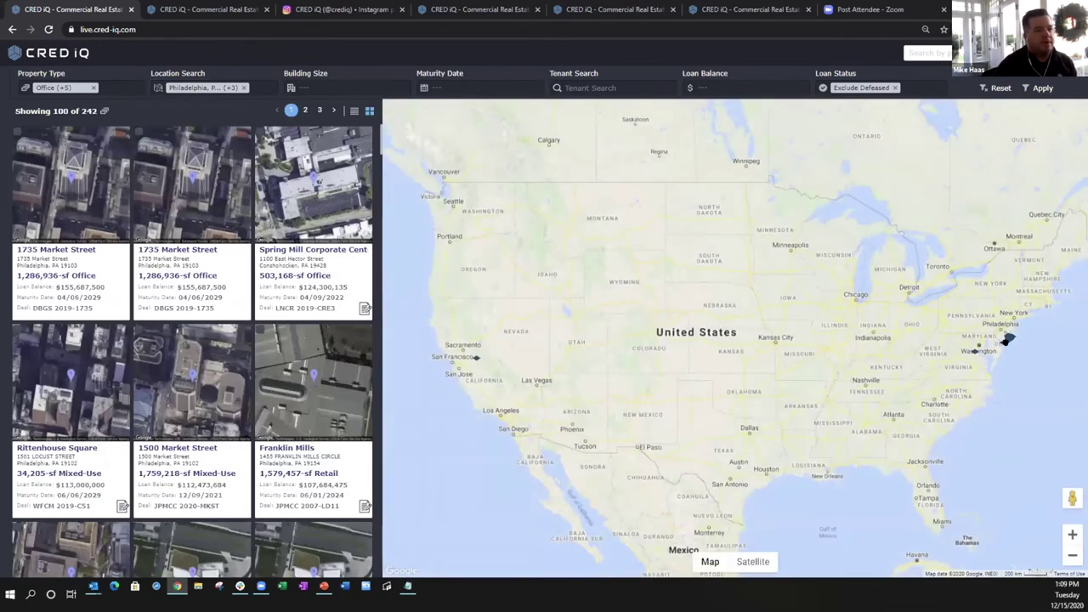
Zoom to Philadelphia and limit building size to 15,000–350,000 sf, leaving 120 properties in table view
scroll(1010, 358, "up", 1)
scroll(919, 410, "up", 3)
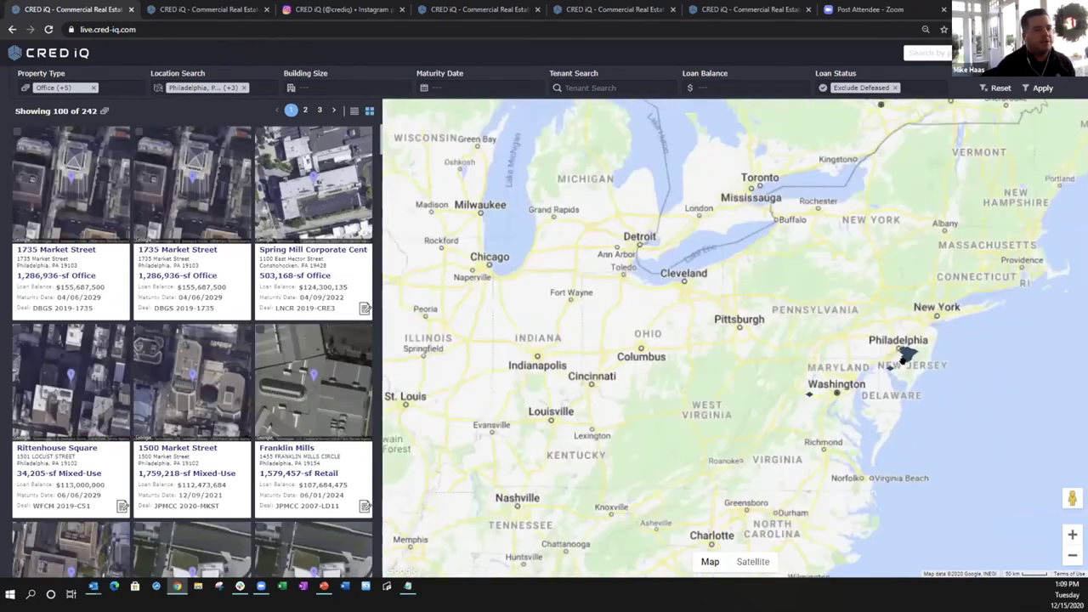
scroll(900, 336, "up", 2)
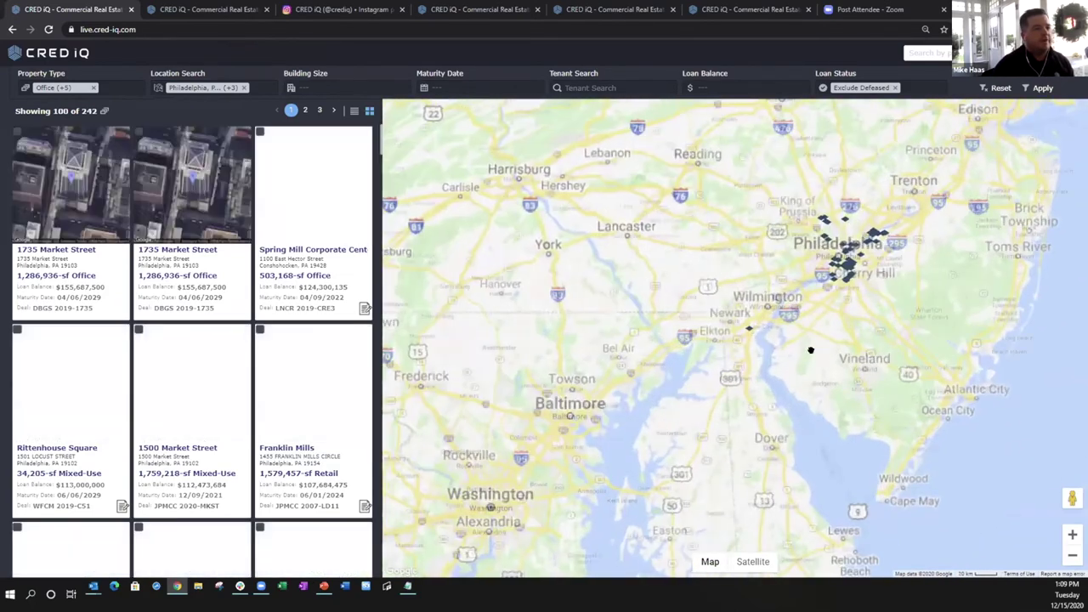
scroll(795, 343, "up", 1)
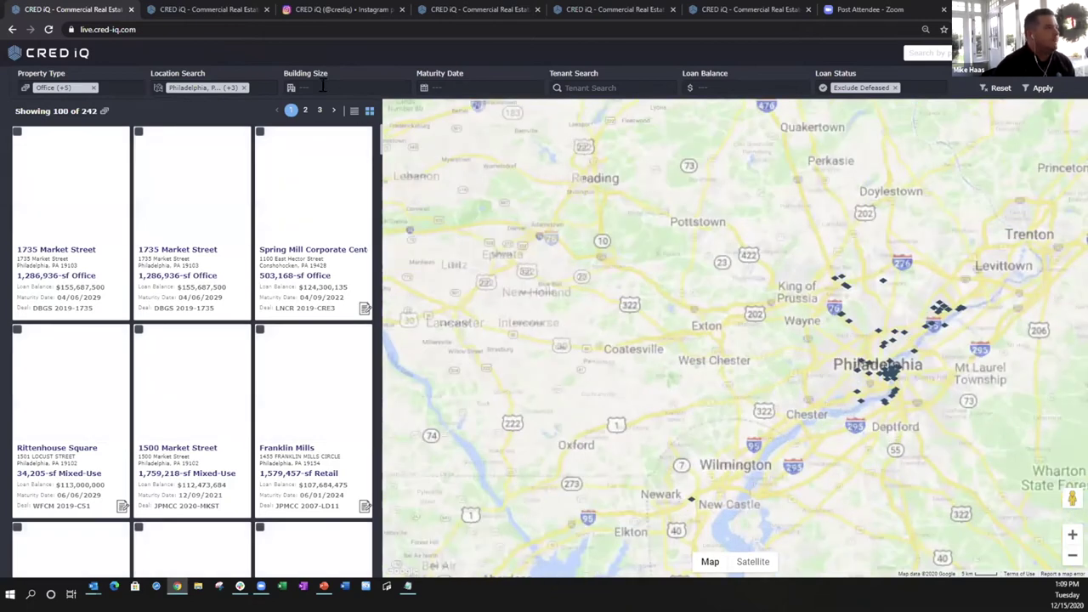
left_click(321, 86)
left_click(287, 134)
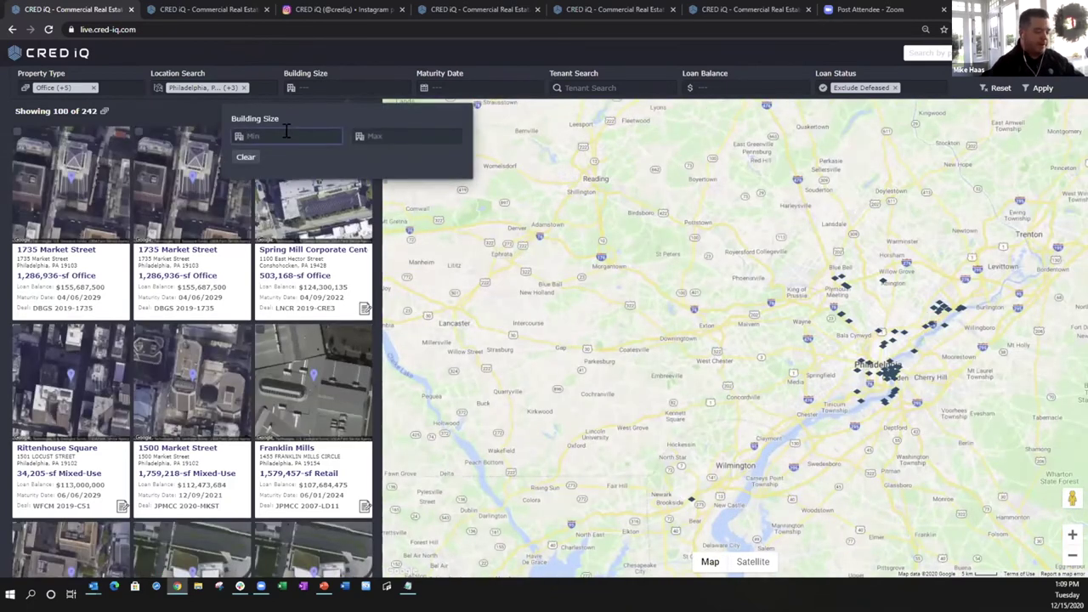
type("150")
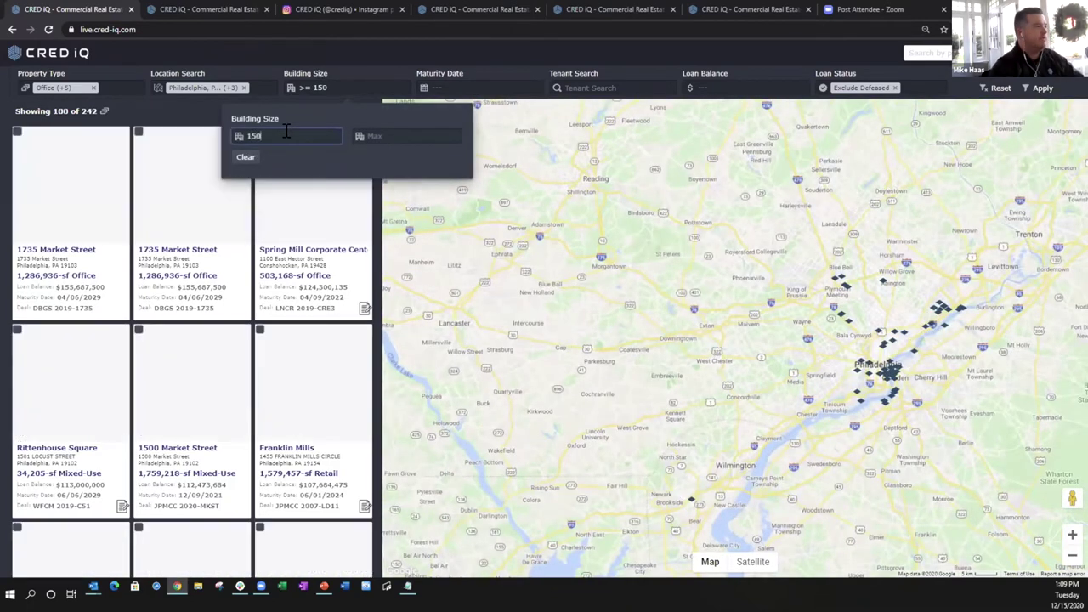
type("00")
key("Tab")
type("350000")
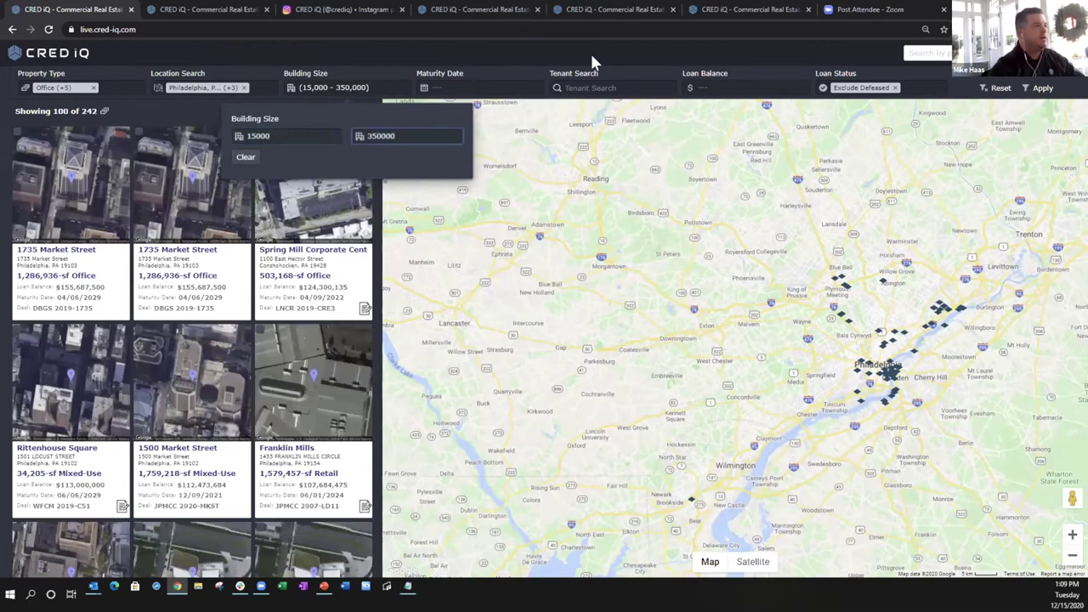
left_click(623, 56)
left_click(1041, 88)
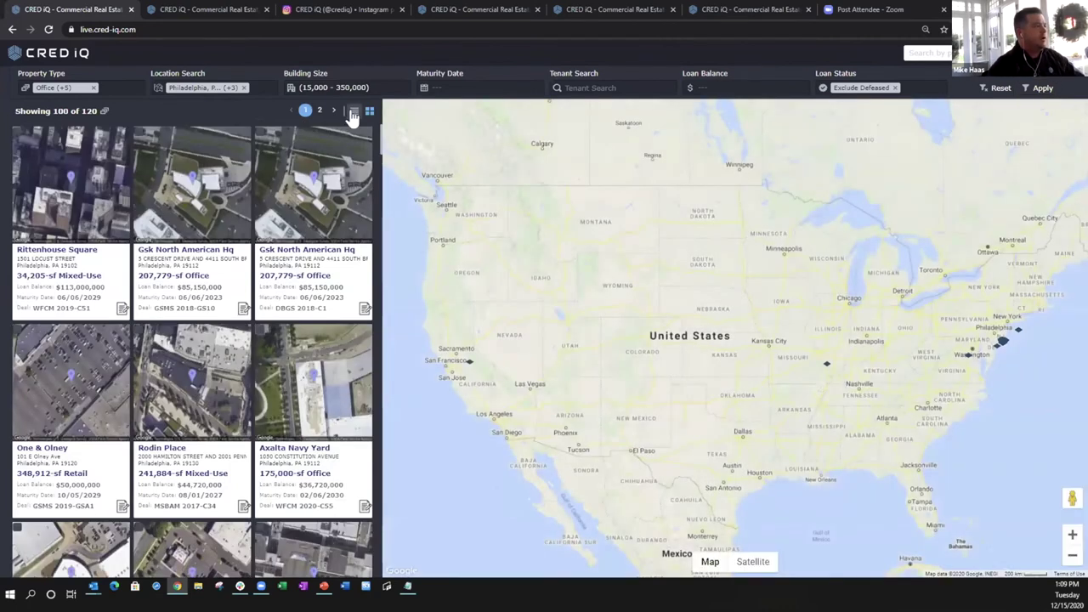
left_click(354, 111)
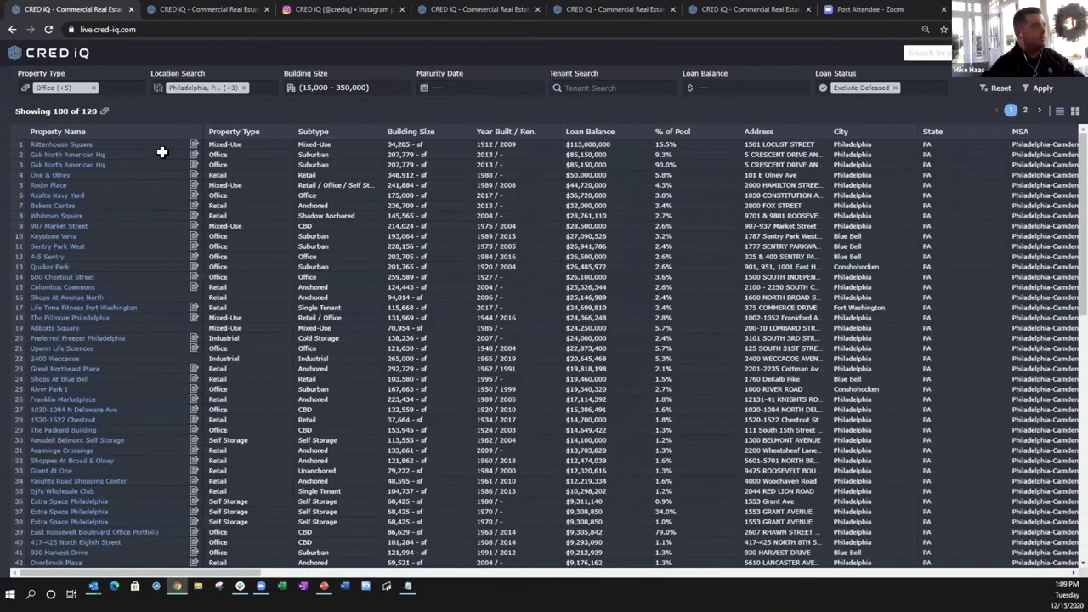
Scroll through the results table and open the Sentry Park West property page
scroll(162, 154, "down", 3)
scroll(162, 154, "up", 3)
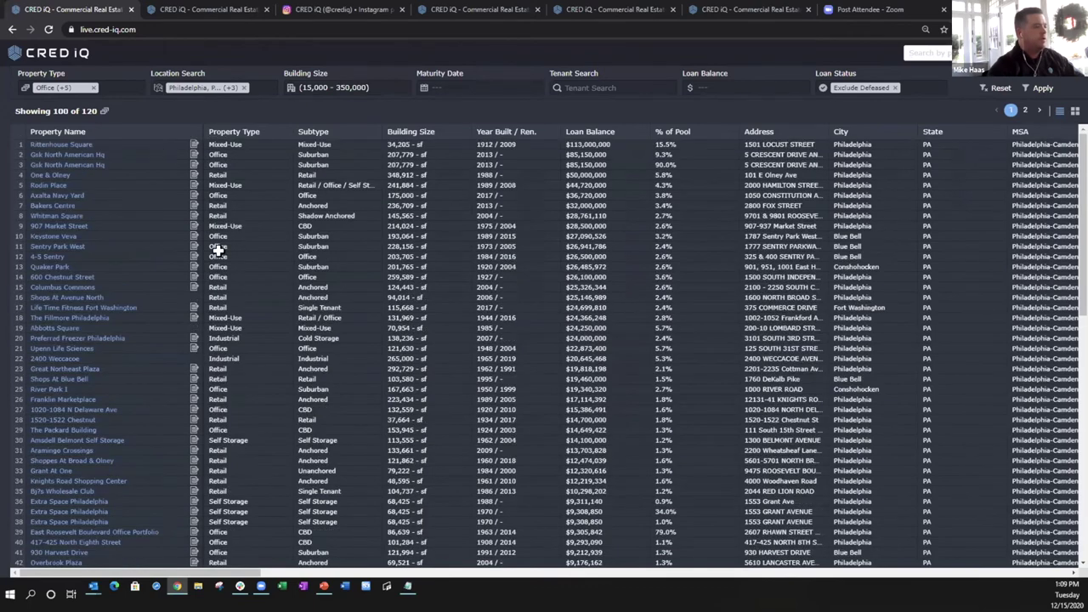
left_click_drag(191, 576, 80, 189)
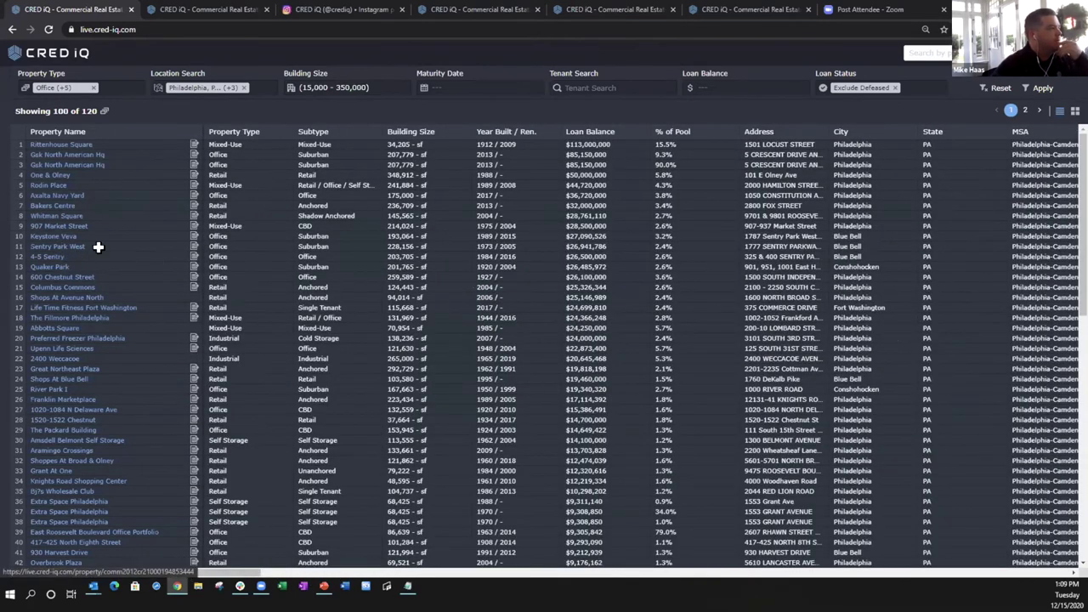
left_click(63, 246)
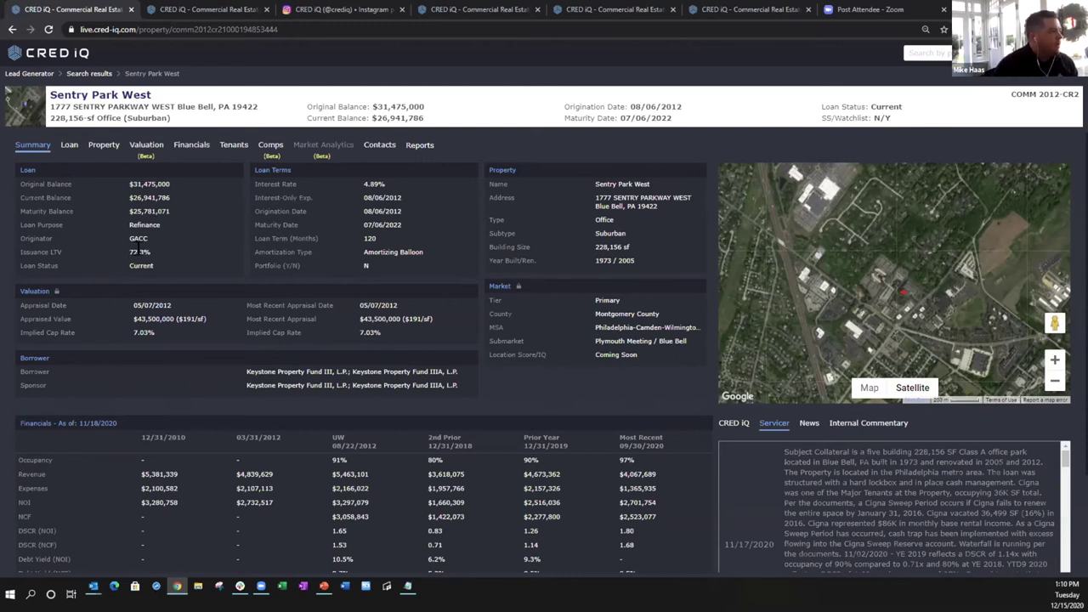
scroll(140, 242, "down", 1)
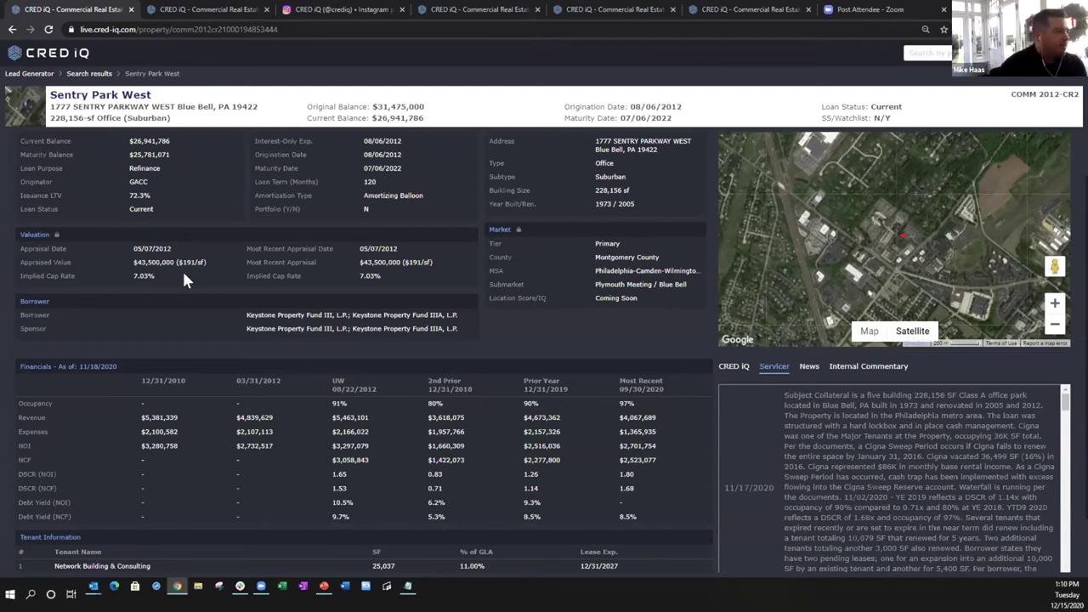
scroll(396, 311, "down", 1)
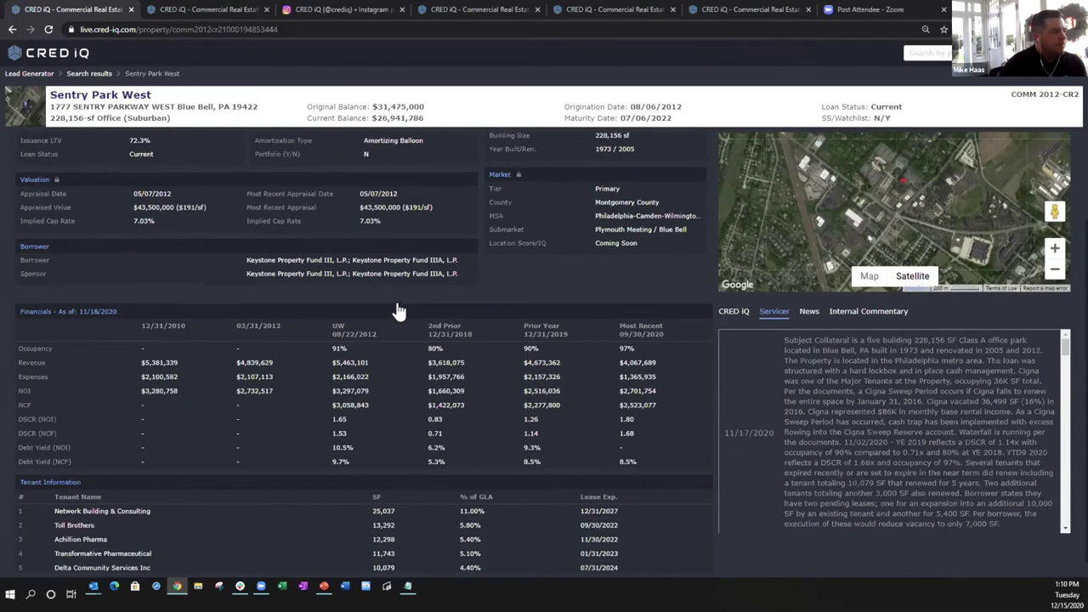
scroll(400, 311, "up", 2)
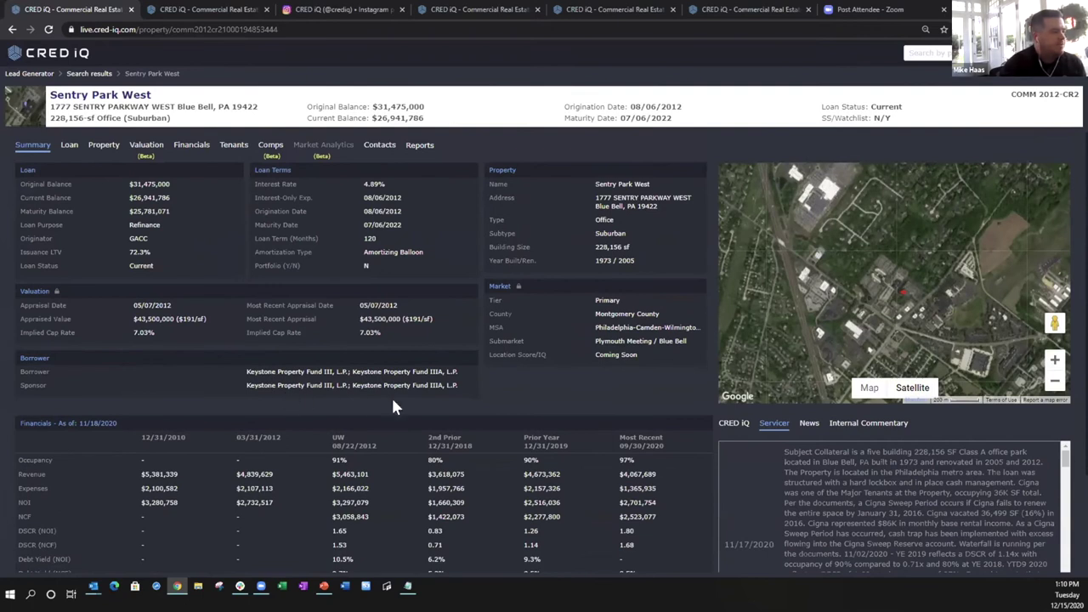
scroll(396, 394, "down", 1)
scroll(442, 394, "down", 1)
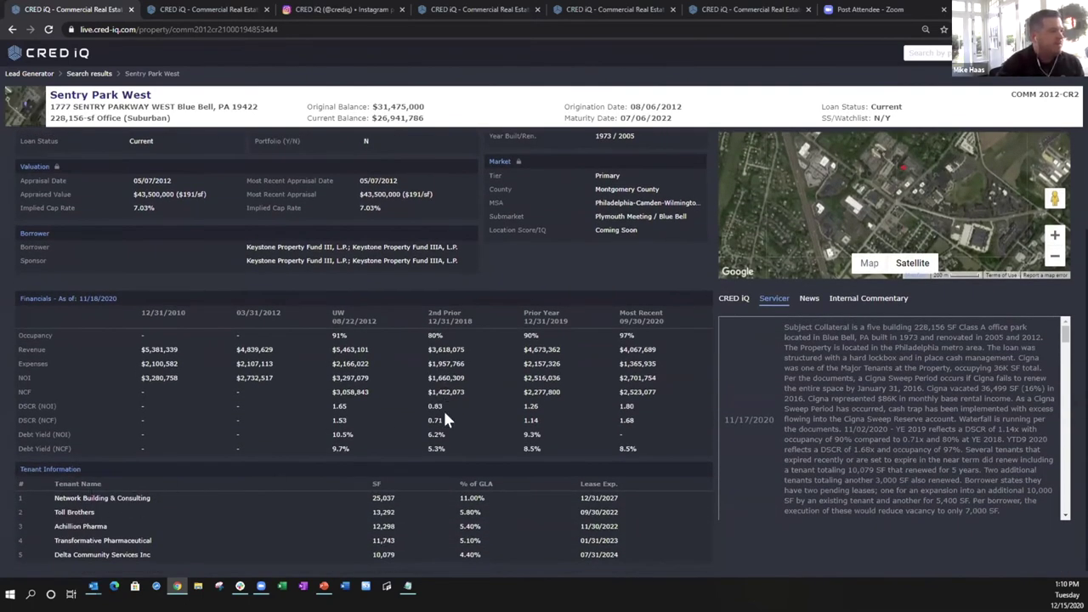
scroll(446, 416, "up", 2)
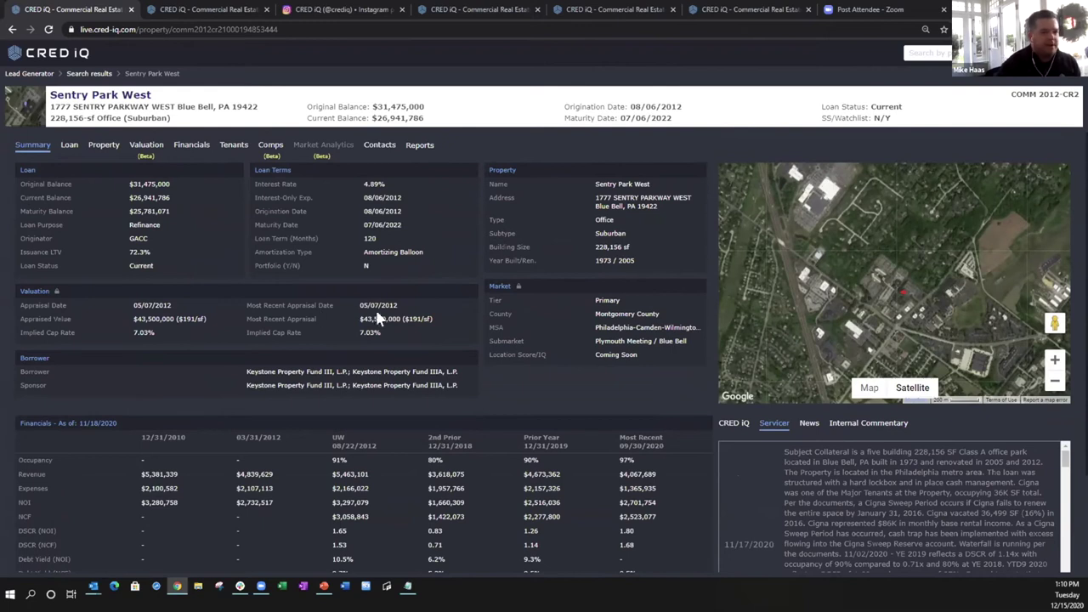
left_click(64, 149)
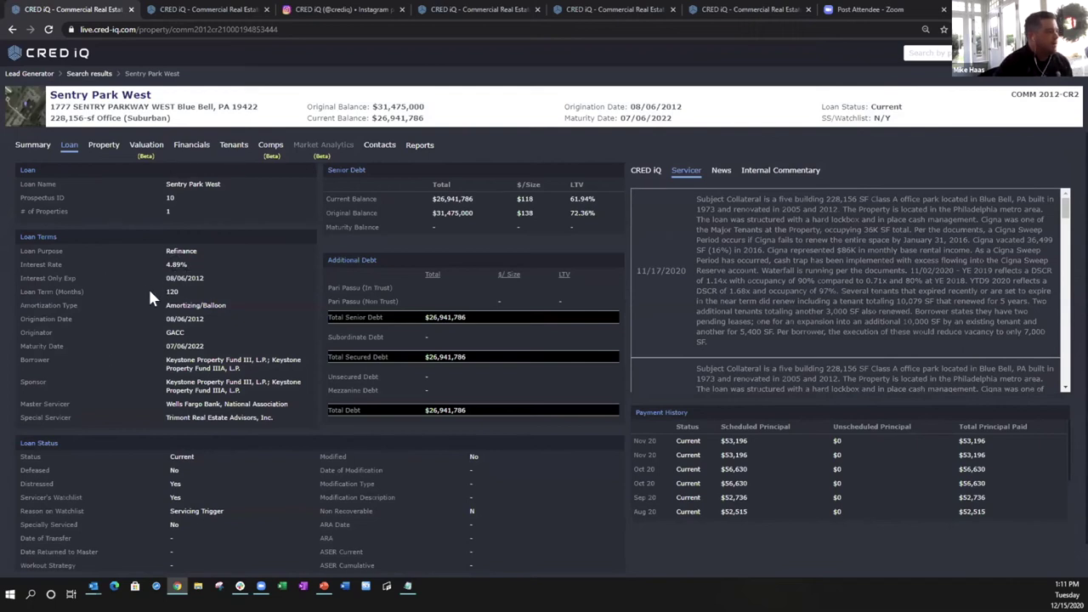
Review Sentry Park West's loan status, then show its building details and satellite map
scroll(170, 365, "down", 1)
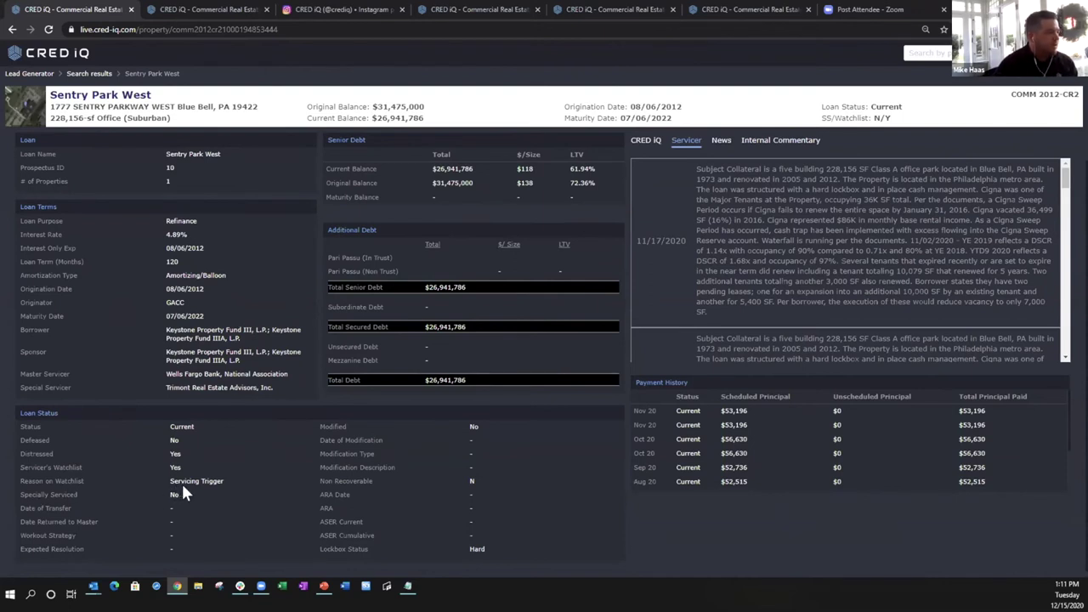
scroll(170, 473, "up", 1)
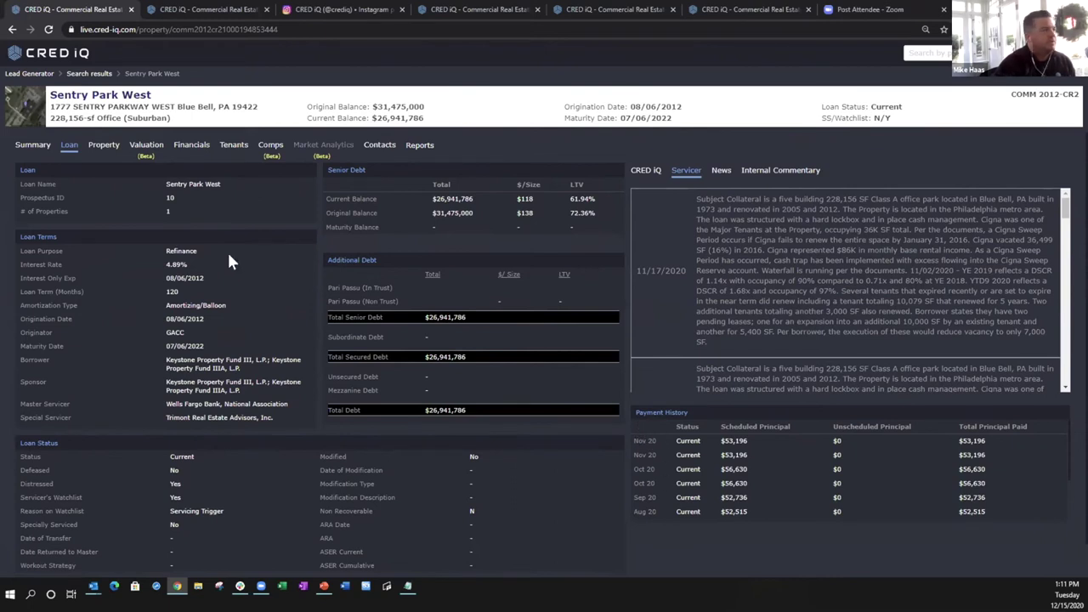
left_click(104, 147)
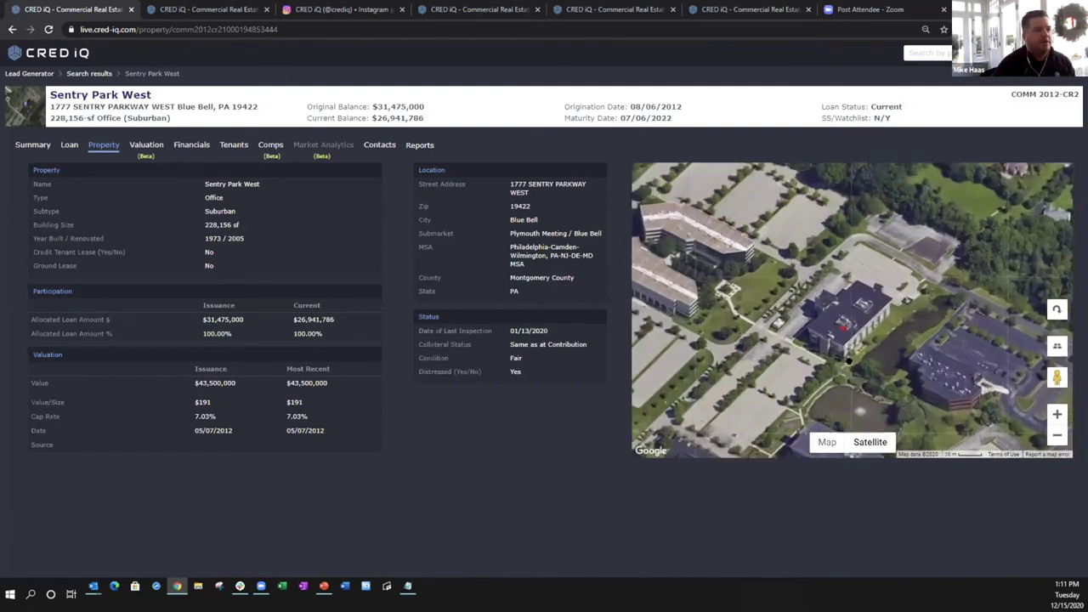
Drop Street View onto the road and face Sentry Park West's office building across the parking lot
left_click_drag(1057, 377, 960, 330)
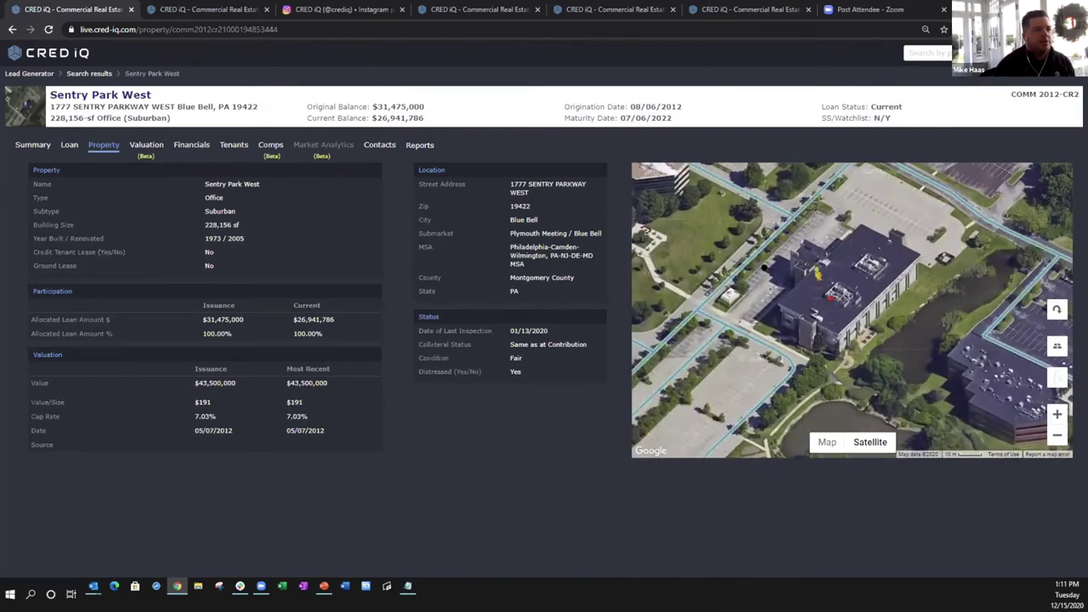
left_click_drag(818, 272, 753, 231)
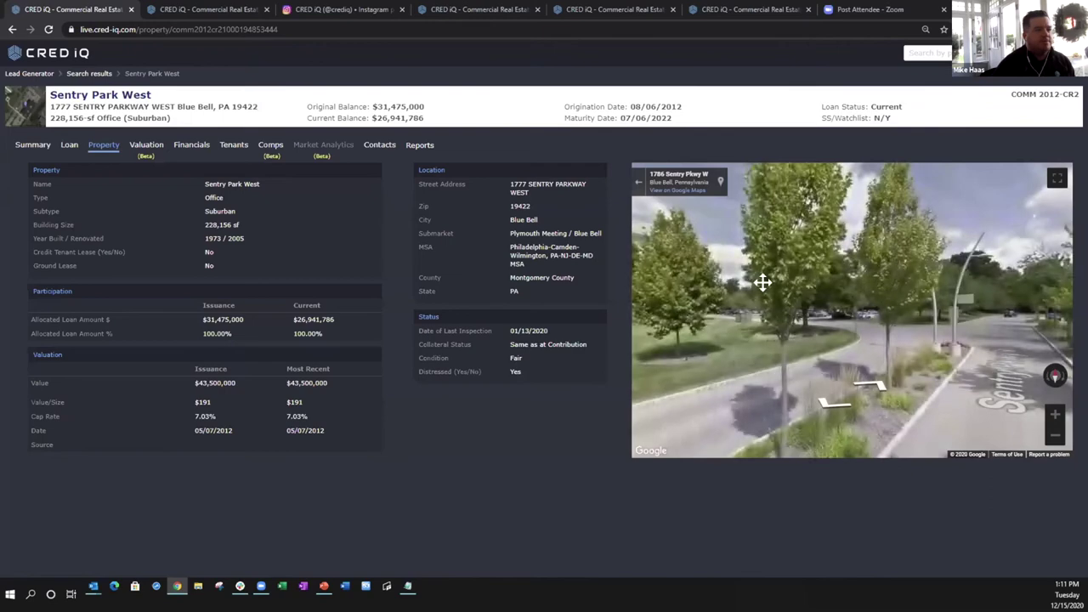
left_click(762, 283)
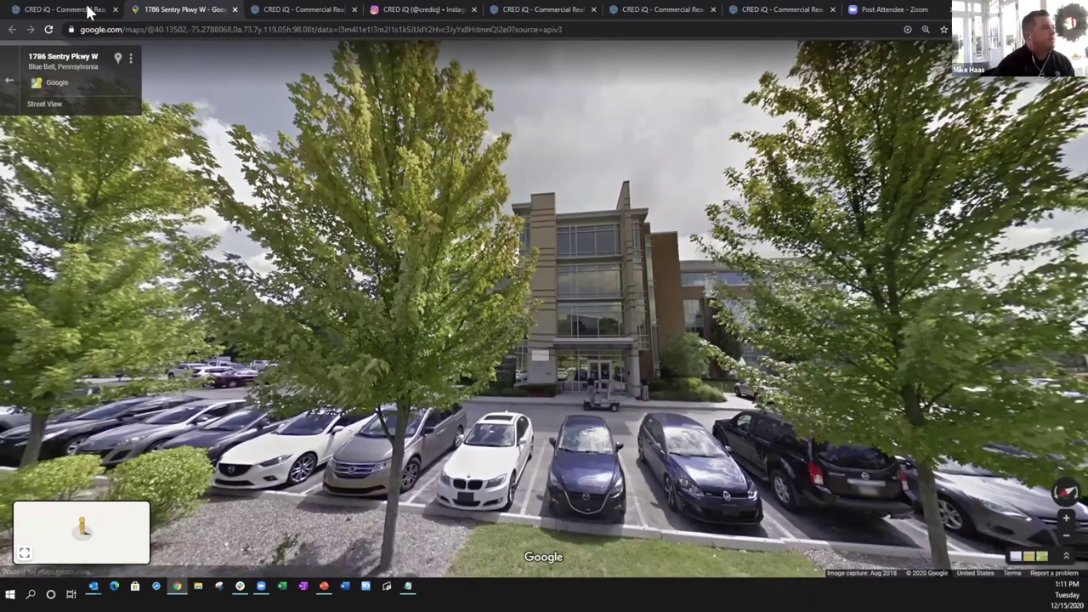
left_click(68, 10)
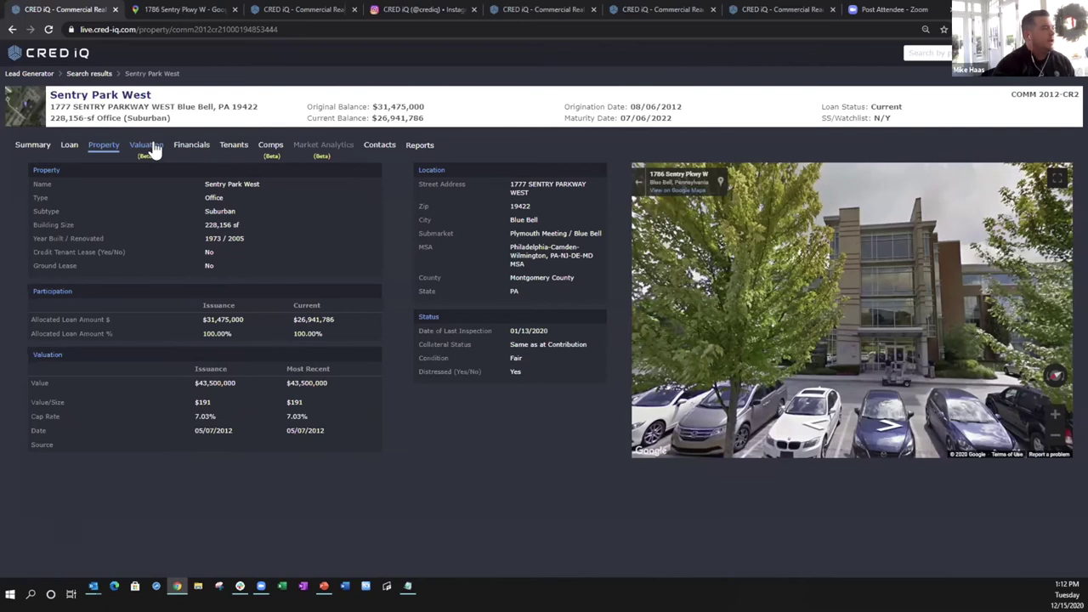
Scroll Sentry Park West's detailed financials, then view its tenants and comparables like Quaker Park
left_click(188, 150)
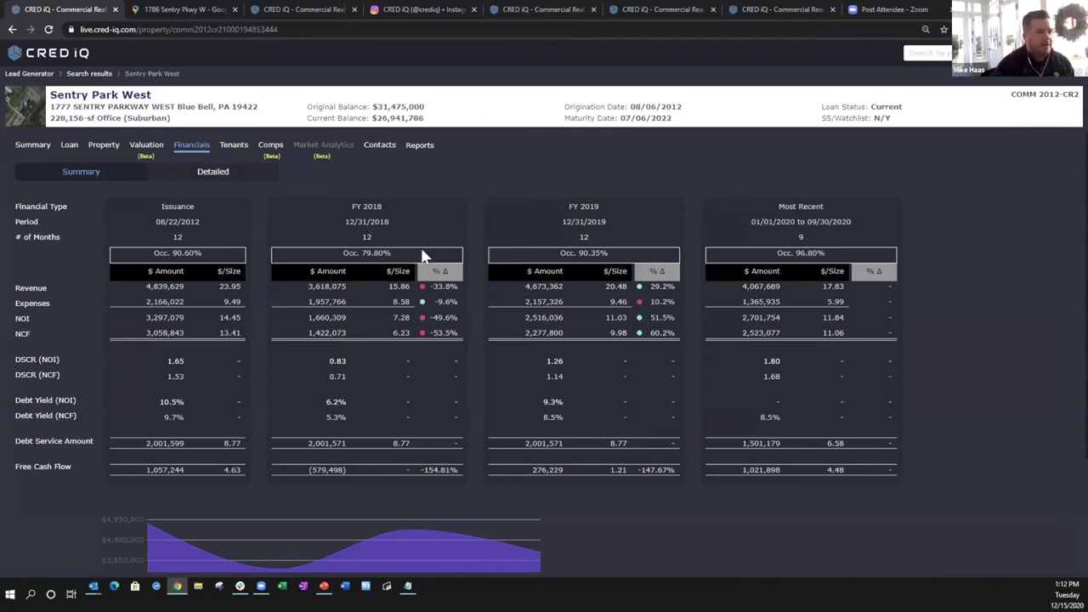
left_click(216, 175)
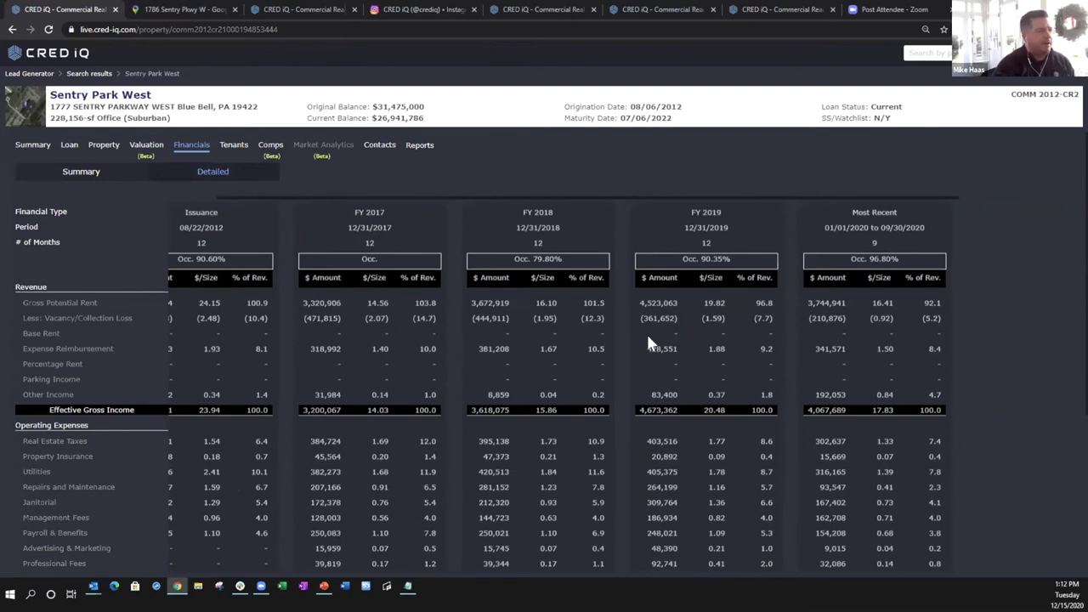
scroll(665, 342, "down", 1)
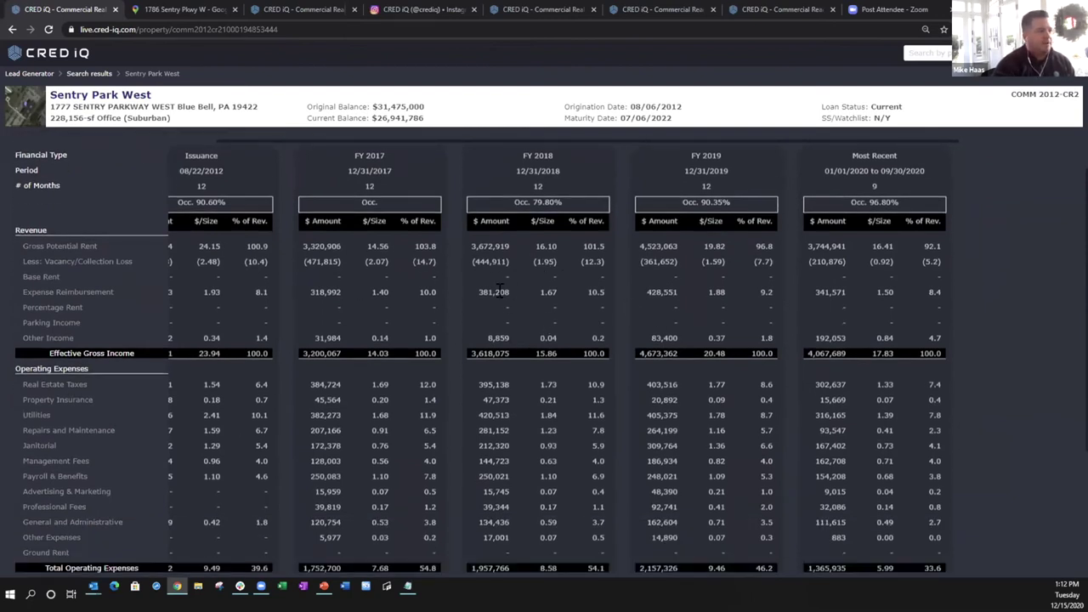
scroll(517, 362, "down", 1)
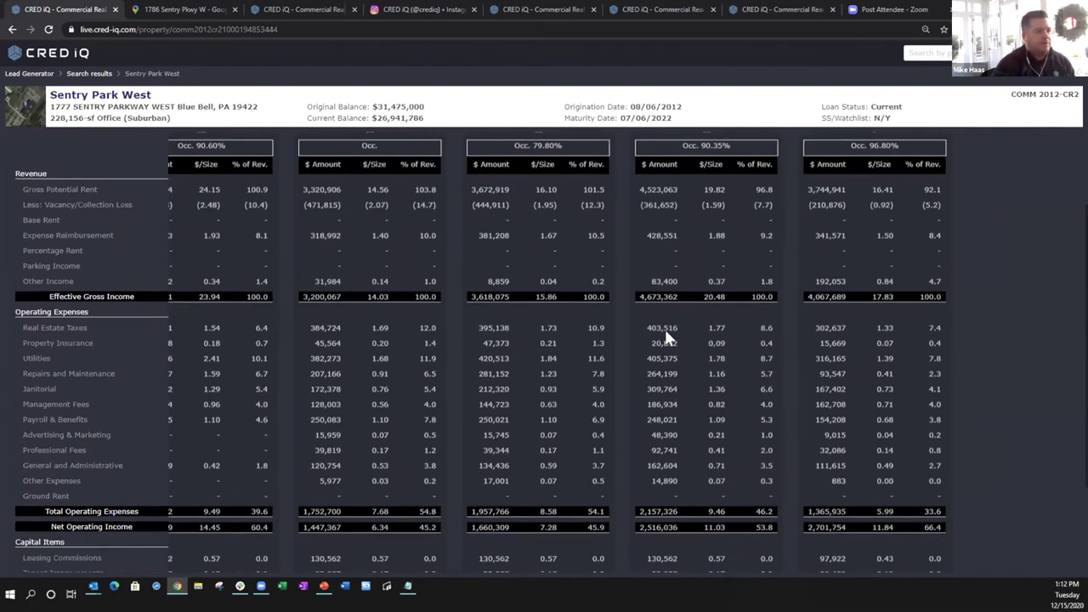
scroll(666, 336, "down", 1)
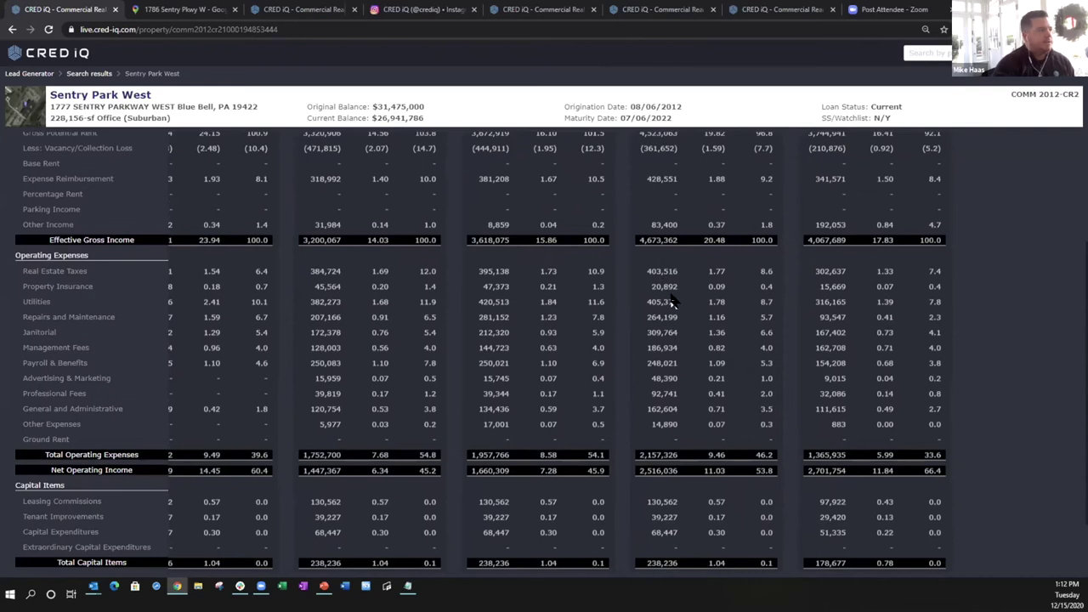
scroll(690, 234, "up", 1)
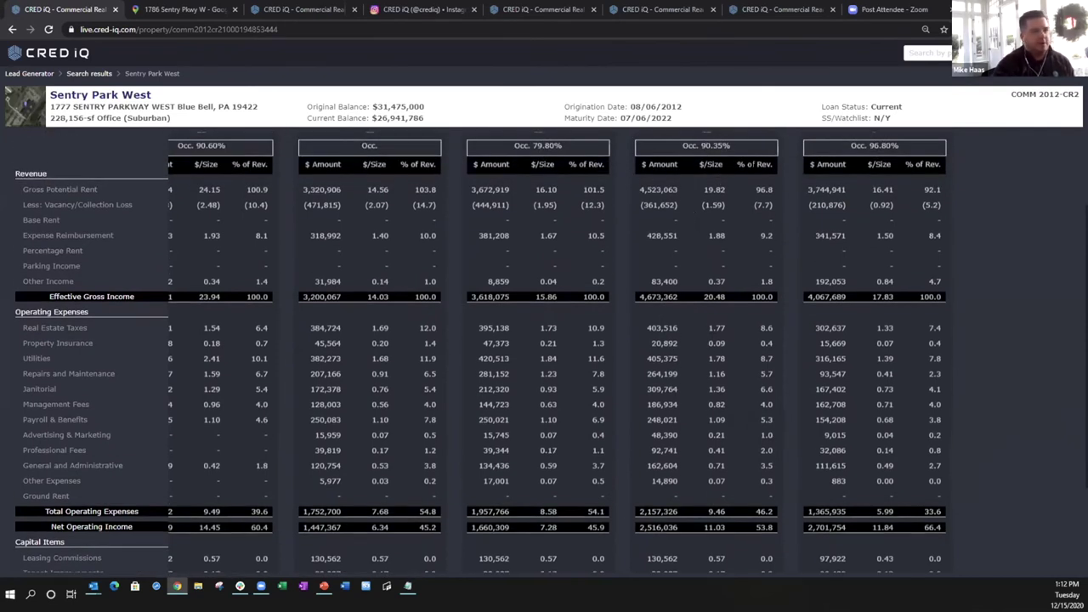
scroll(736, 277, "down", 2)
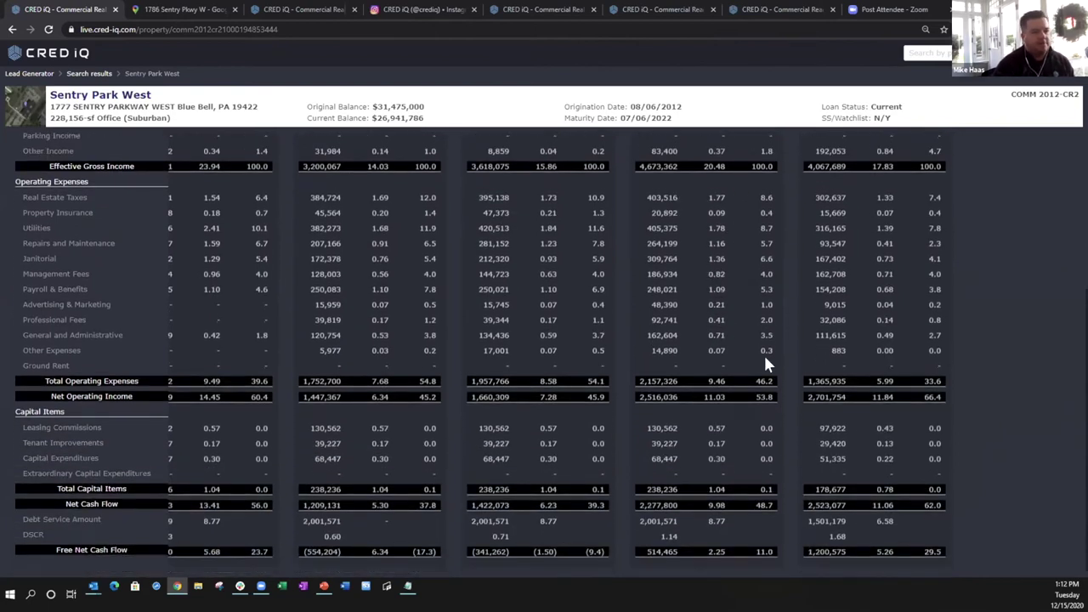
scroll(764, 353, "up", 3)
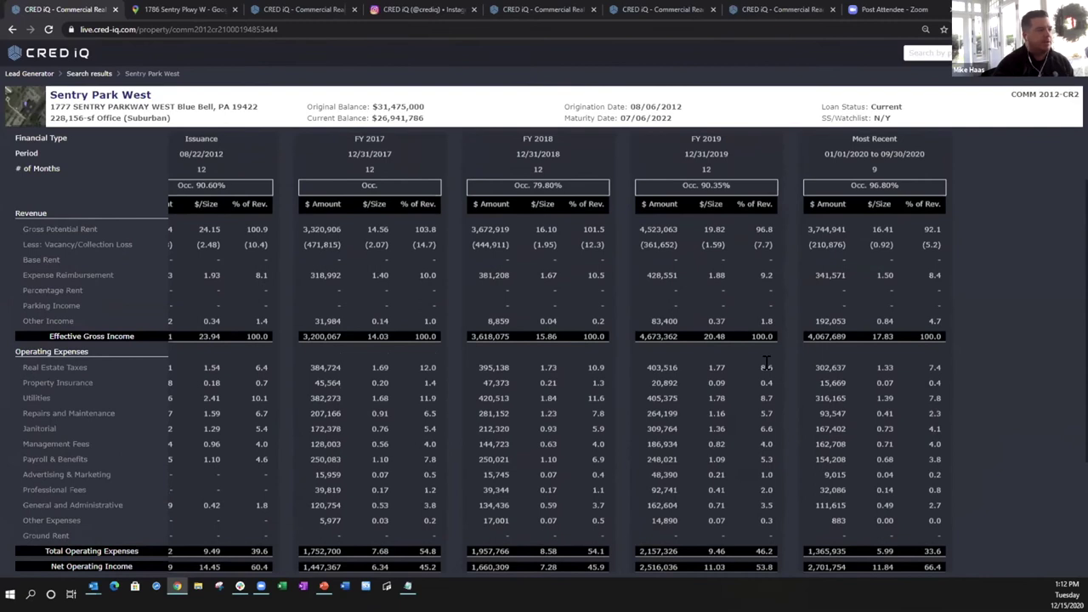
scroll(766, 363, "up", 2)
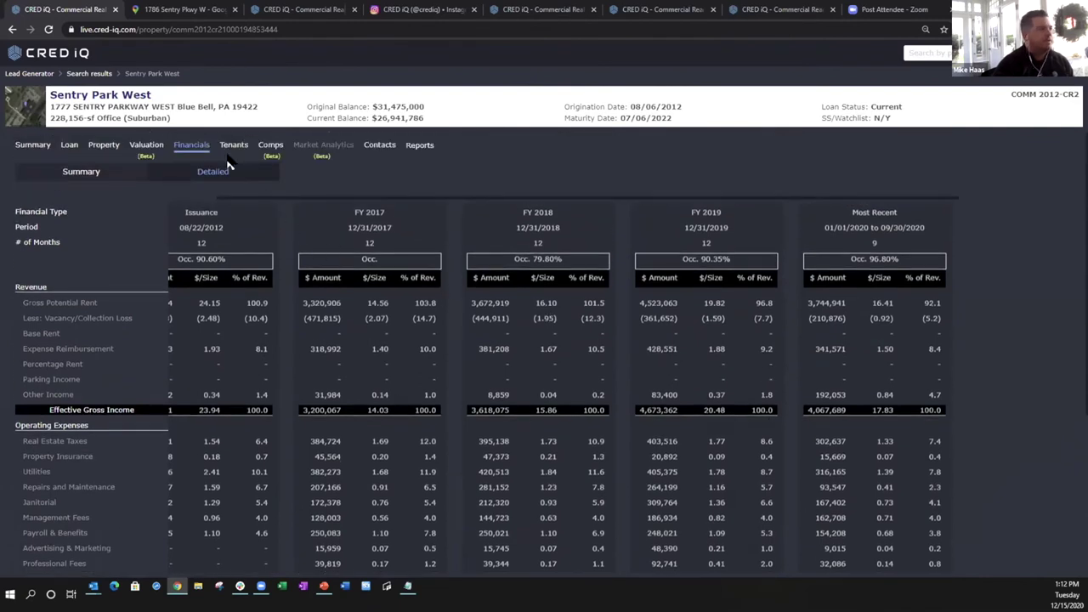
left_click(228, 150)
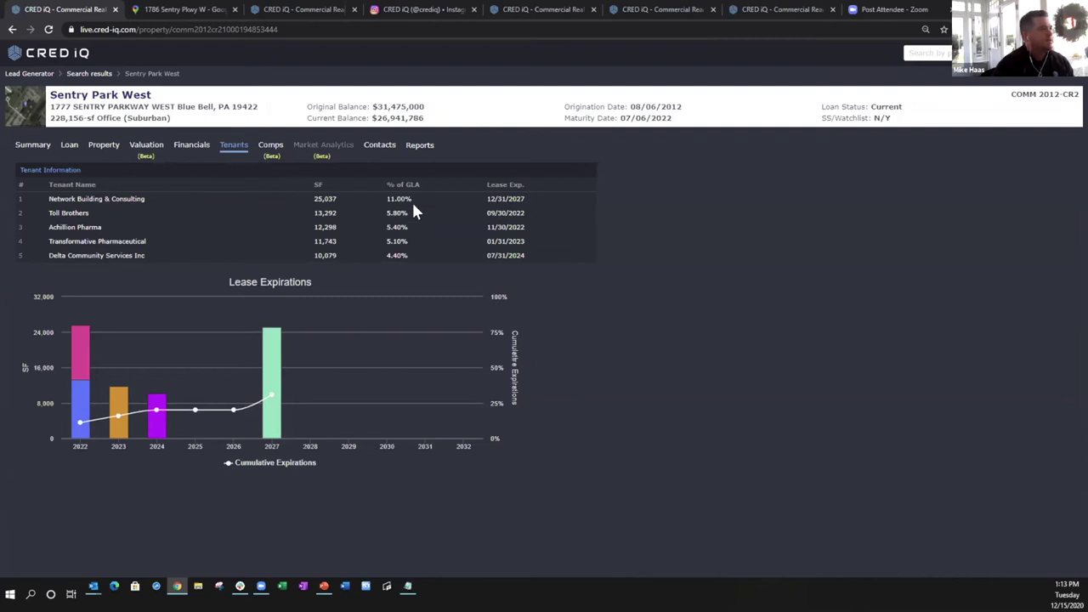
left_click(270, 146)
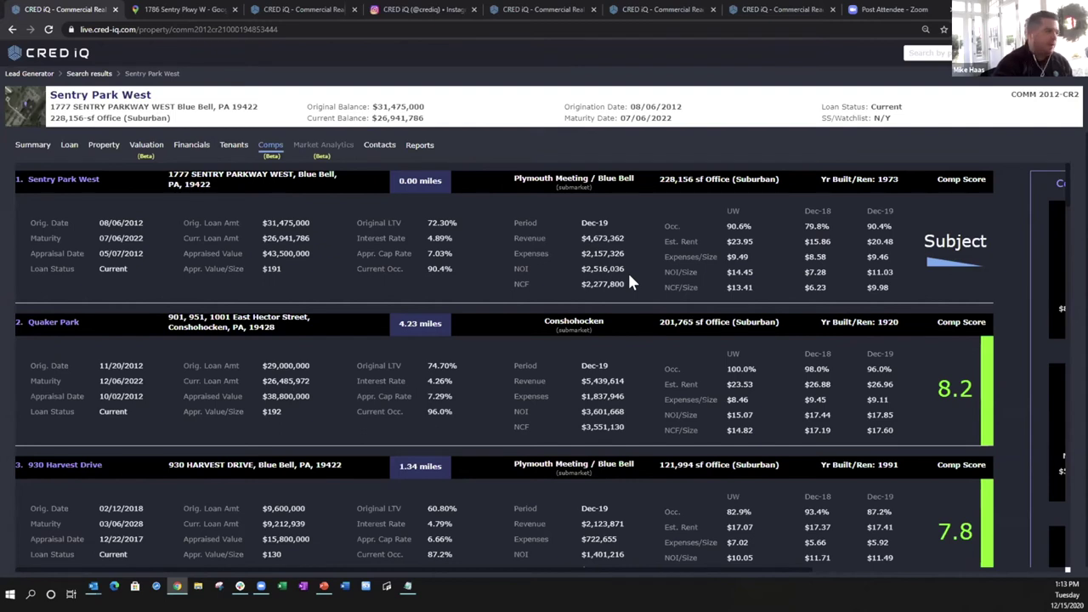
Browse Sentry Park West's comps down to Keystone Veva, then return to Sentry Park West's contacts
scroll(630, 282, "down", 1)
scroll(630, 282, "up", 1)
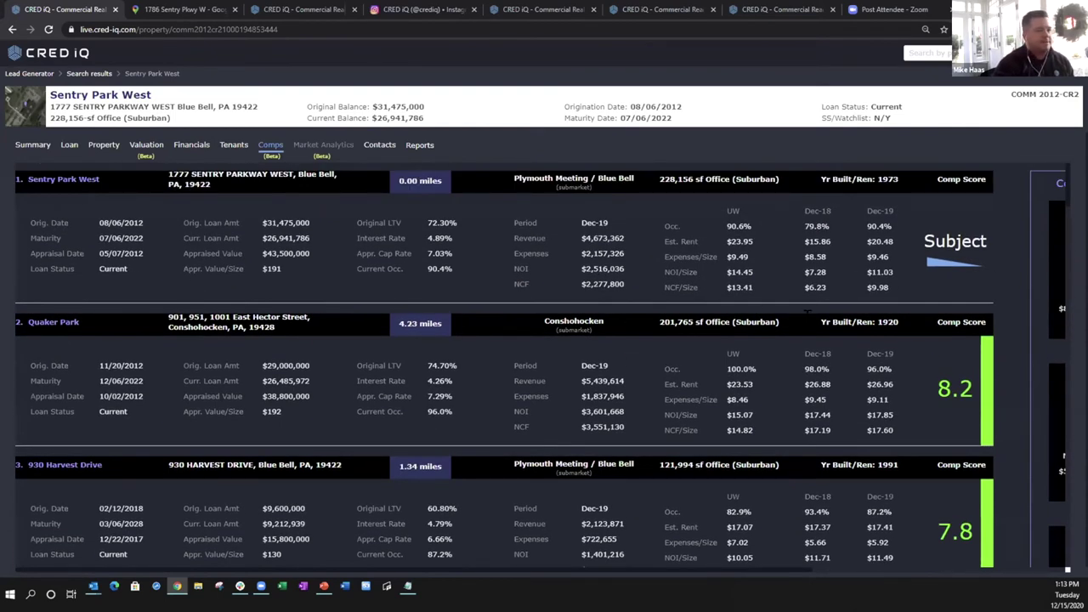
scroll(905, 325, "down", 1)
scroll(936, 341, "down", 1)
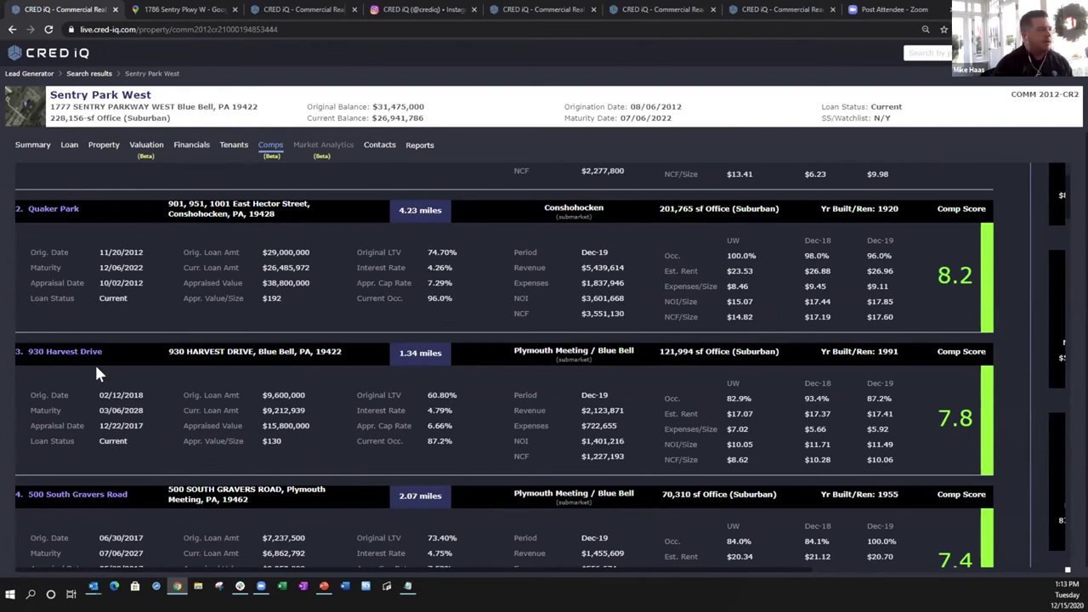
scroll(97, 369, "down", 1)
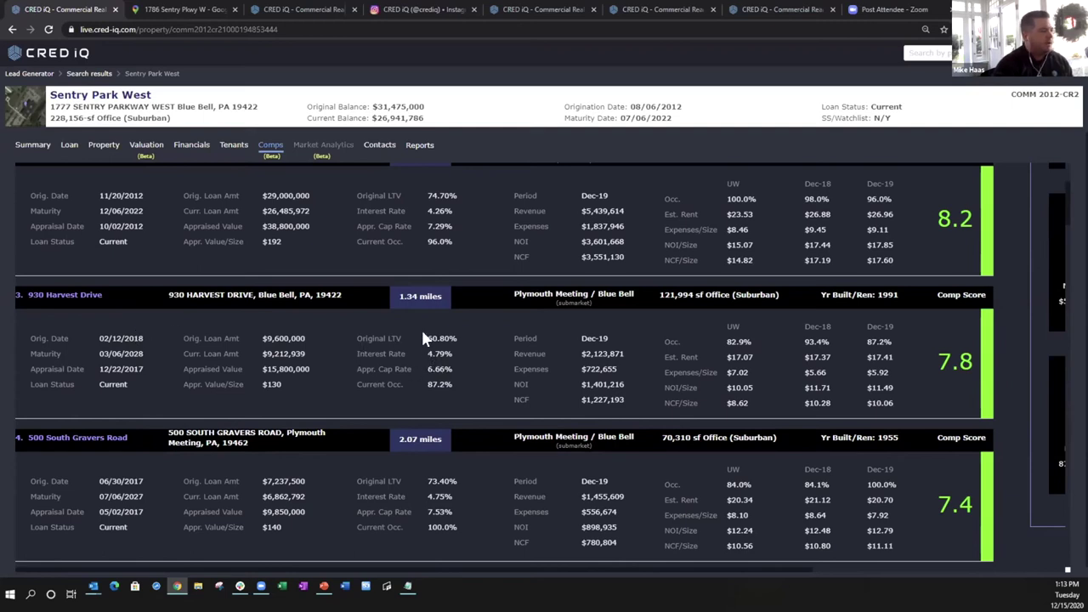
scroll(423, 339, "down", 1)
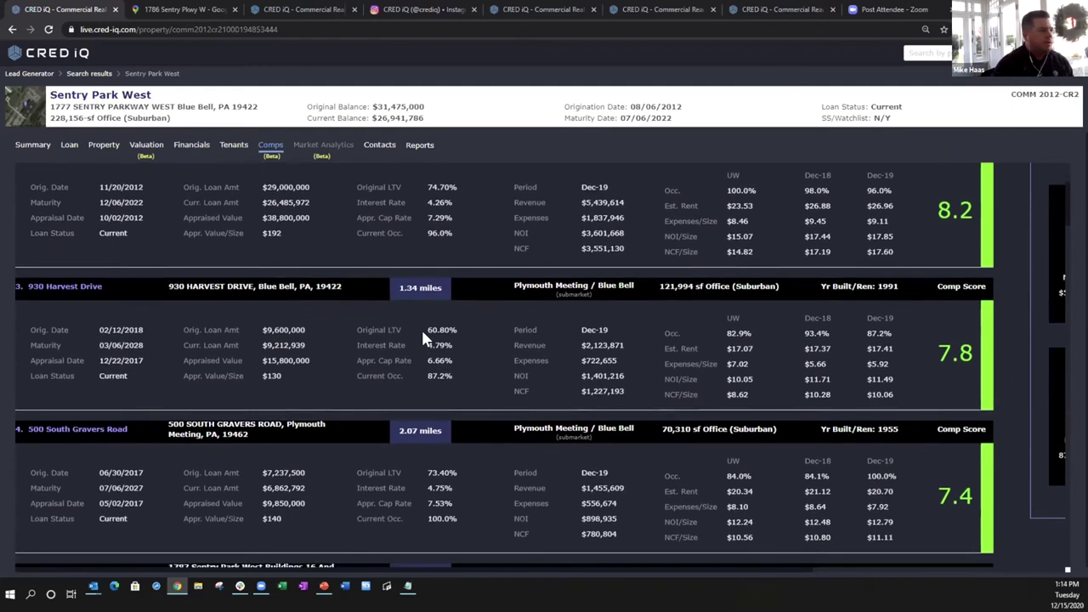
scroll(100, 427, "down", 3)
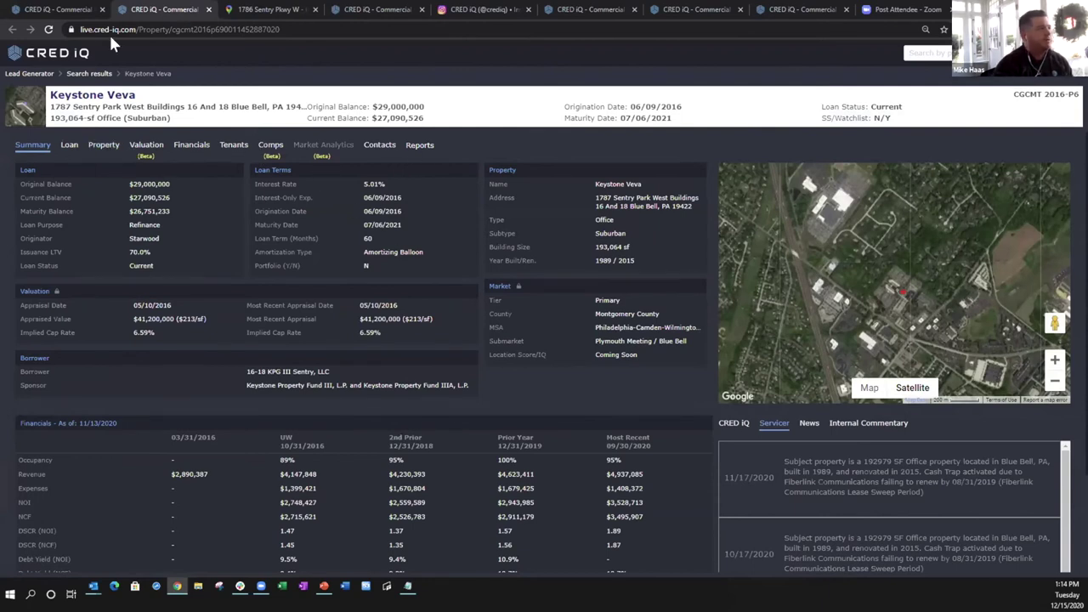
left_click(74, 8)
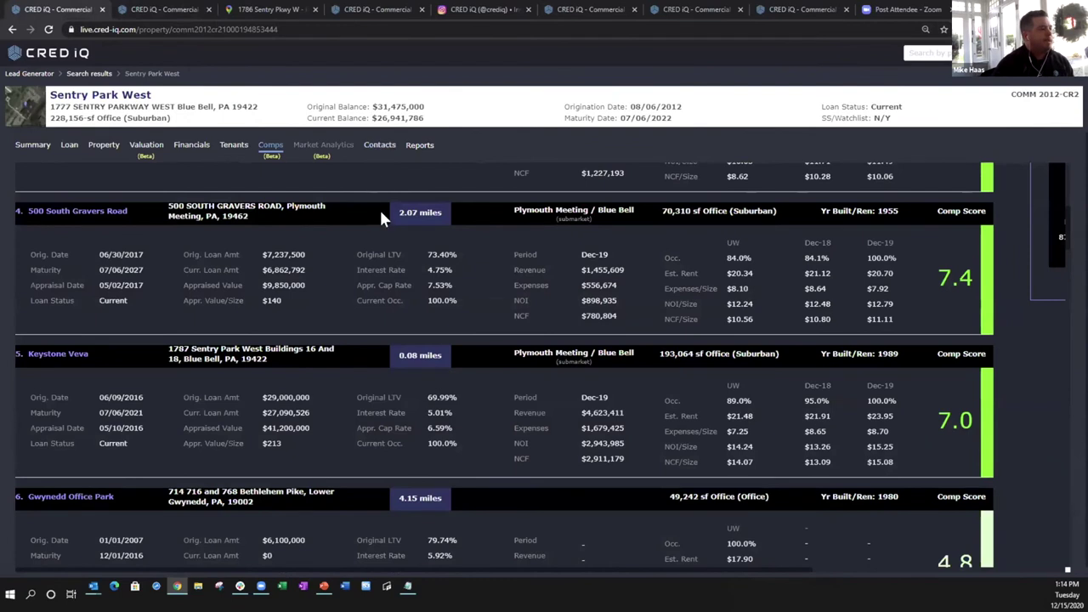
left_click(381, 149)
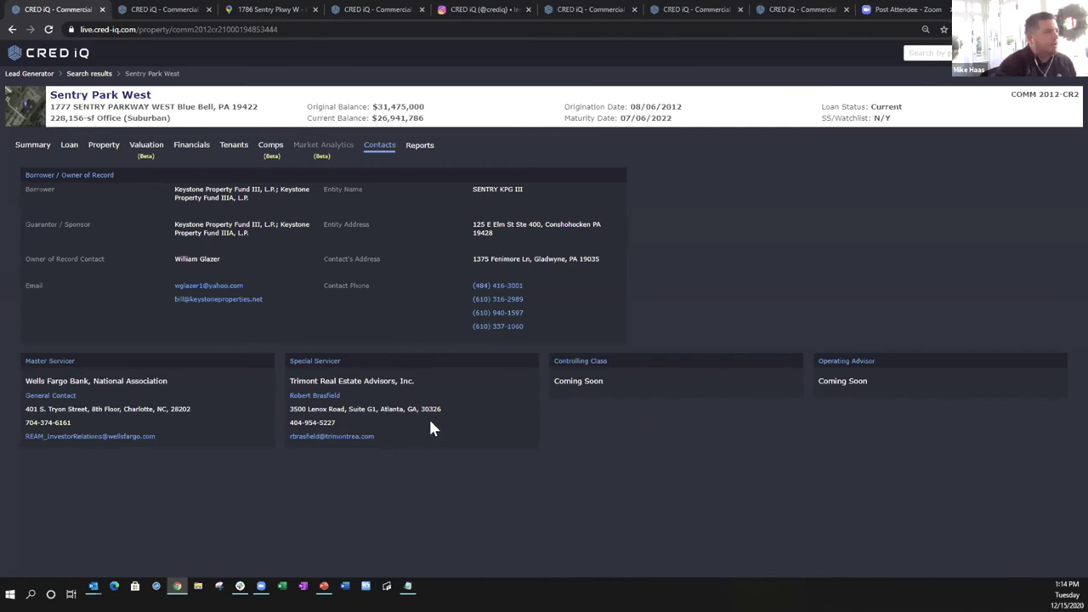
Open the Reports dropdown to reveal Sentry Park West's Property Report option
left_click(419, 150)
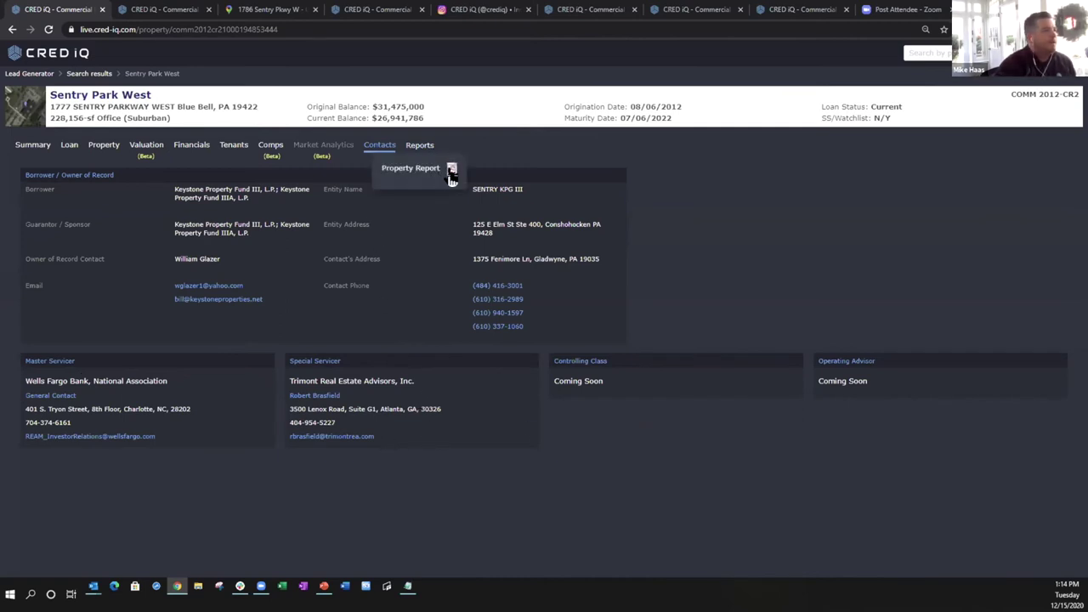
Download and open Sentry Park West's Property Report PDF, paging through to the Contacts page 7
left_click(452, 171)
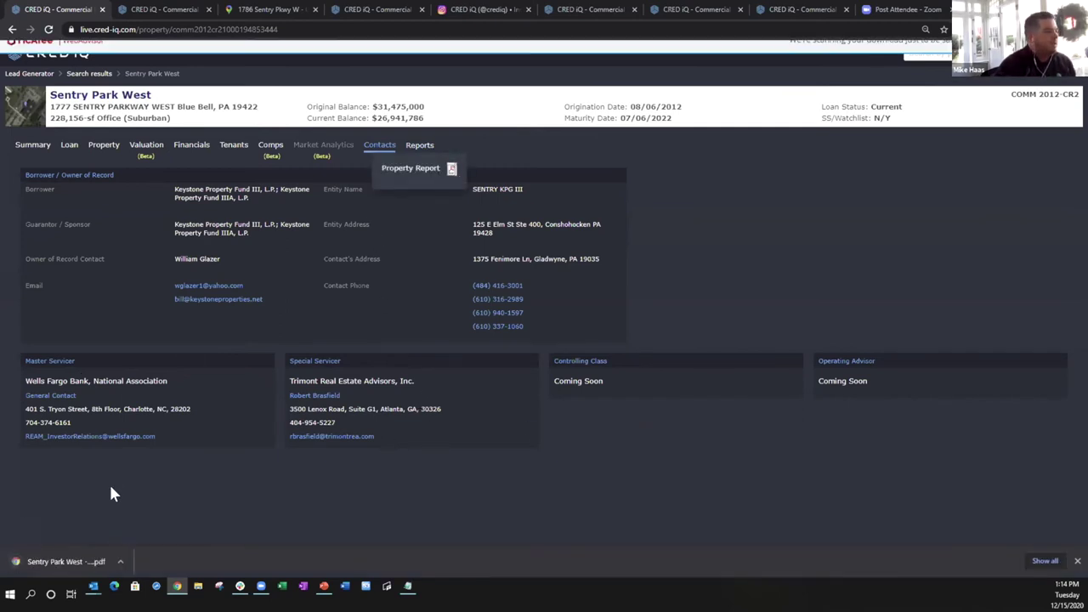
left_click(52, 558)
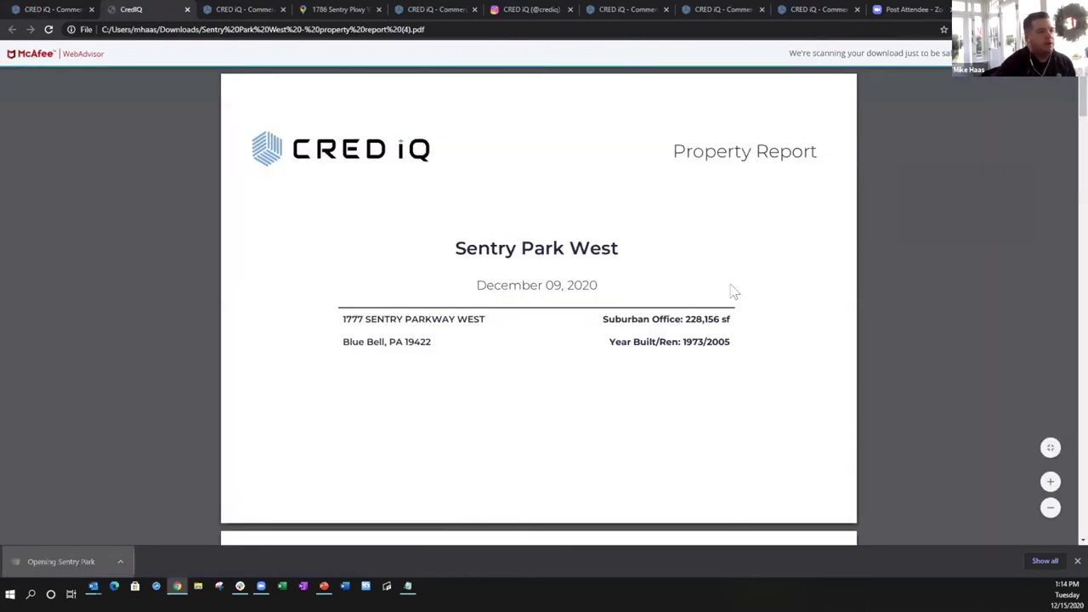
scroll(733, 291, "down", 3)
scroll(733, 292, "down", 3)
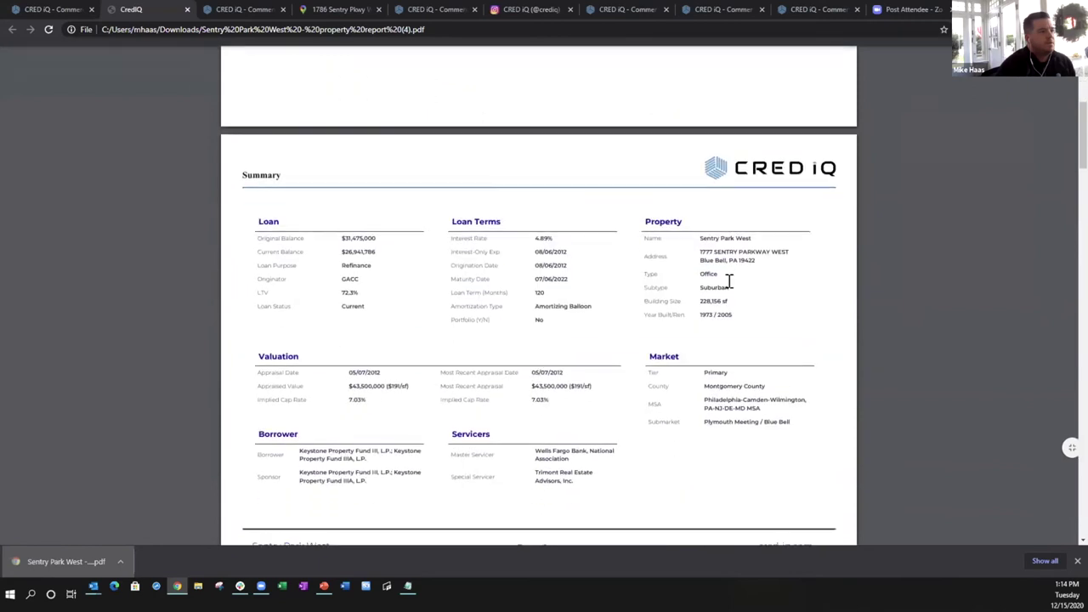
scroll(733, 292, "down", 7)
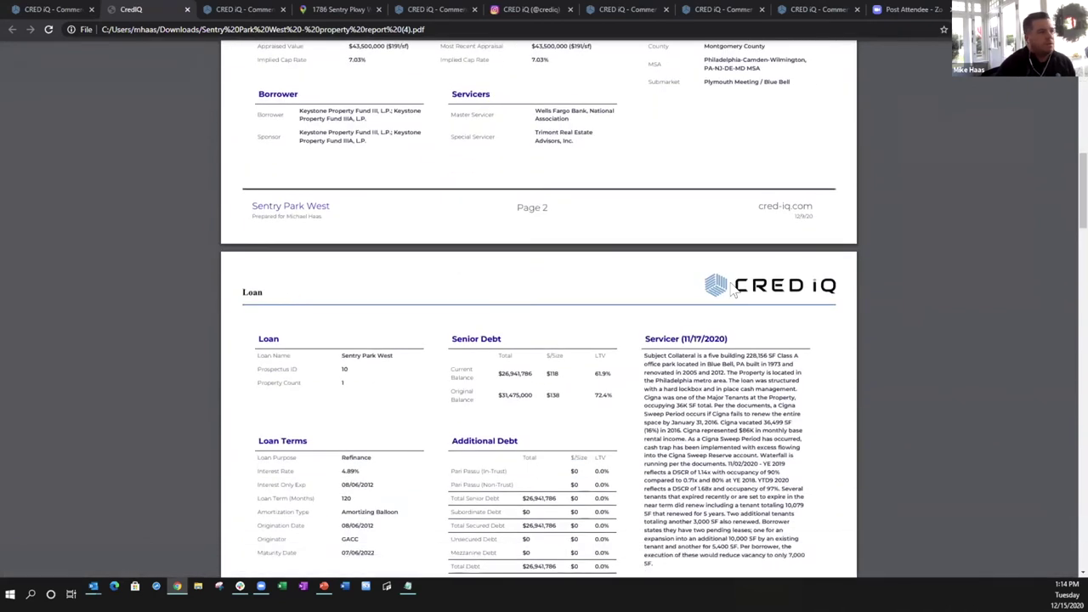
scroll(733, 290, "down", 5)
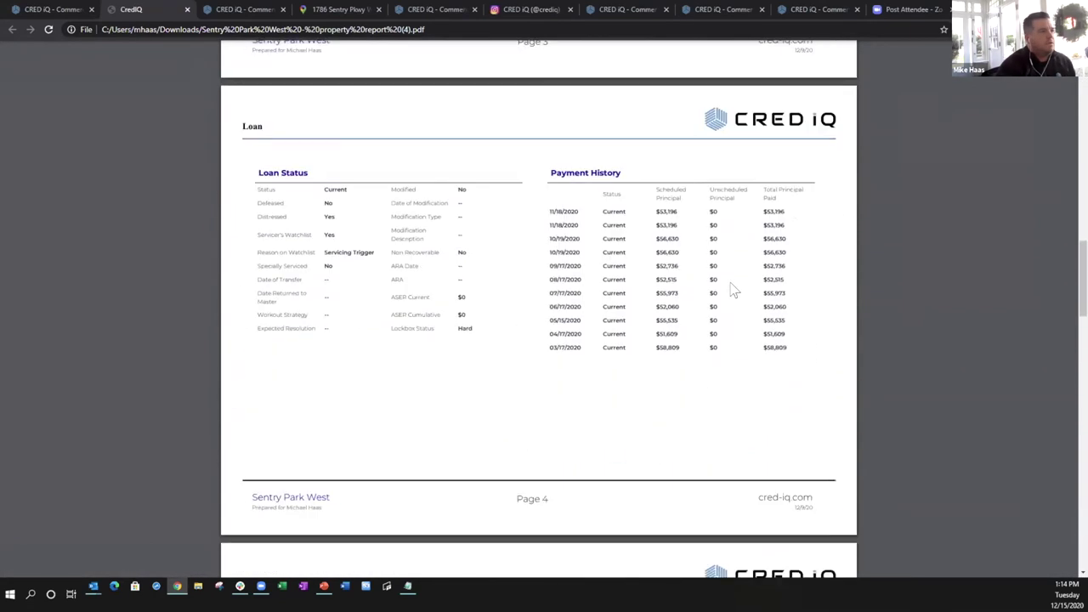
scroll(733, 291, "down", 5)
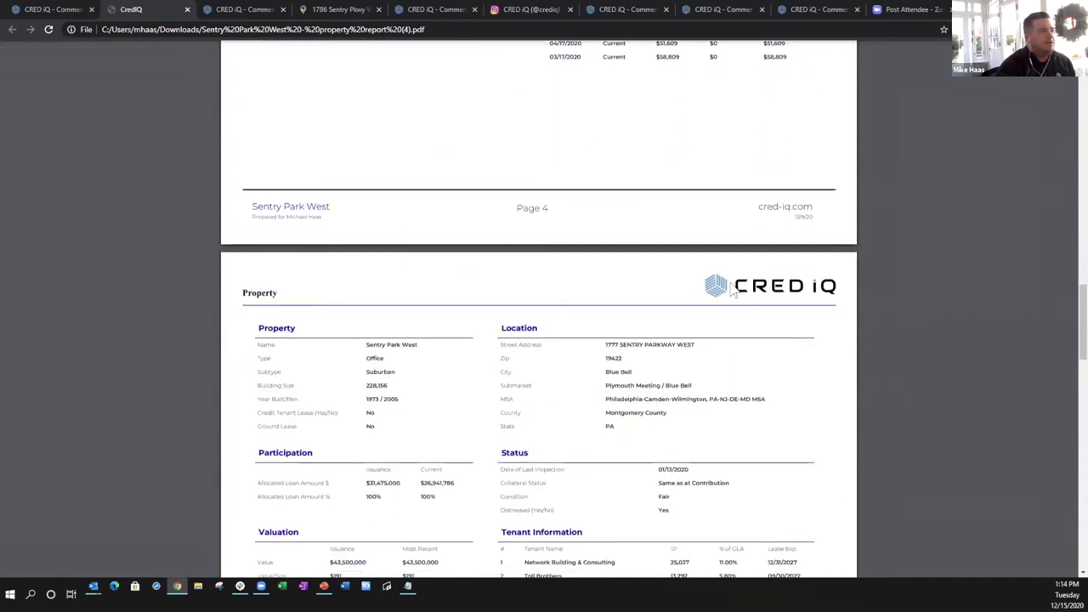
scroll(733, 292, "down", 4)
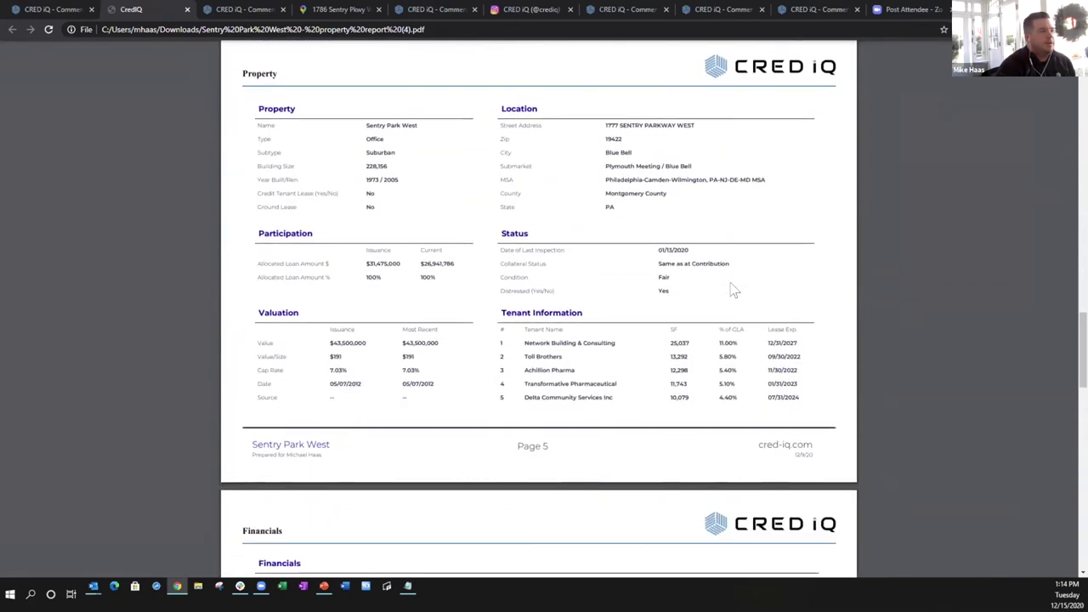
scroll(733, 290, "down", 9)
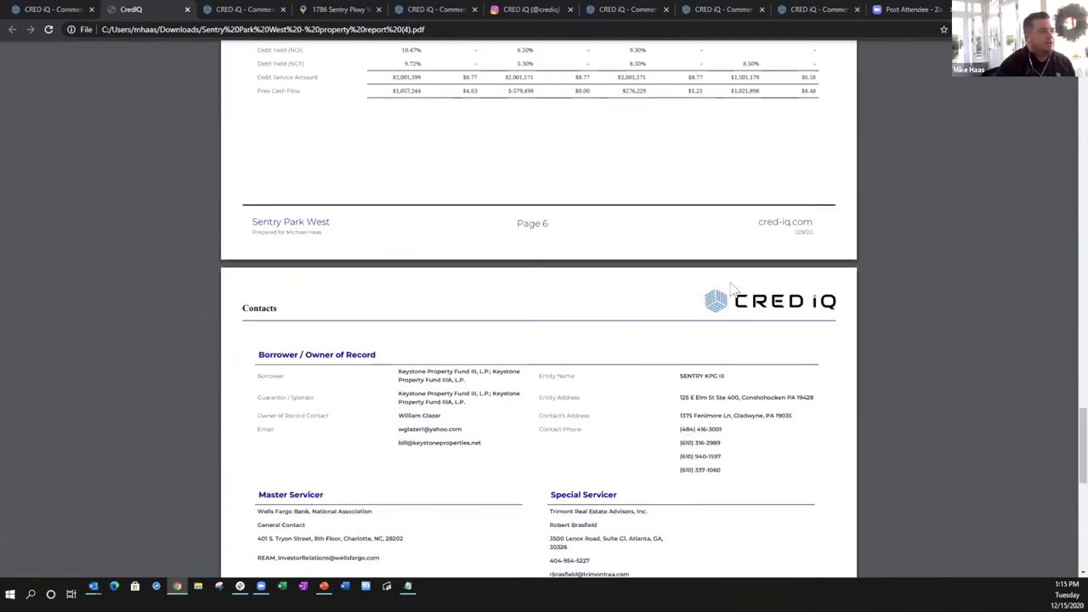
Go back to Sentry Park West's Comps list and scroll it to locate Quaker Park
left_click(51, 9)
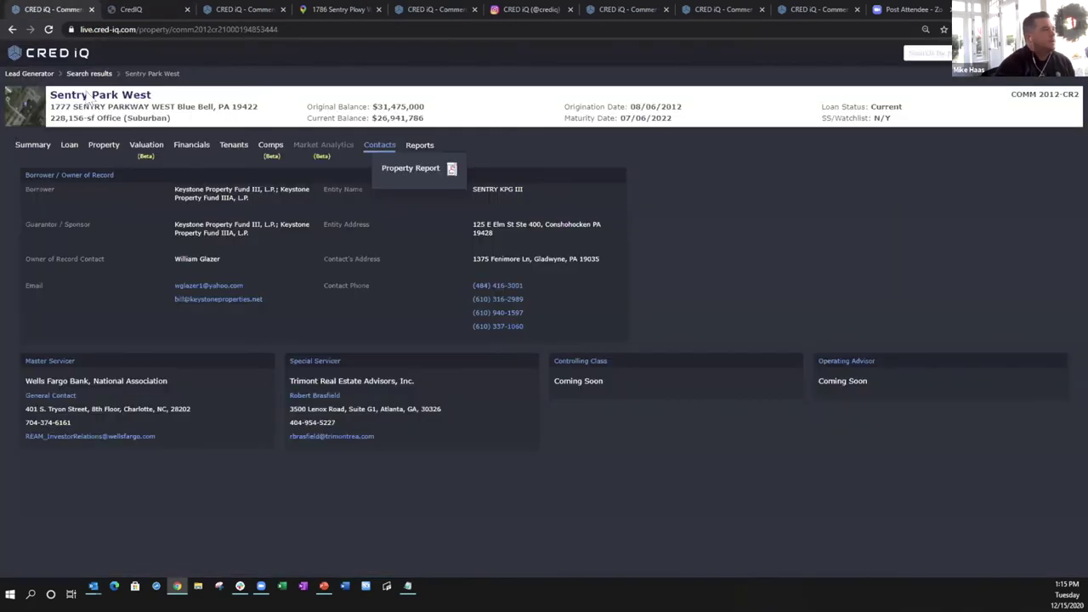
left_click(267, 148)
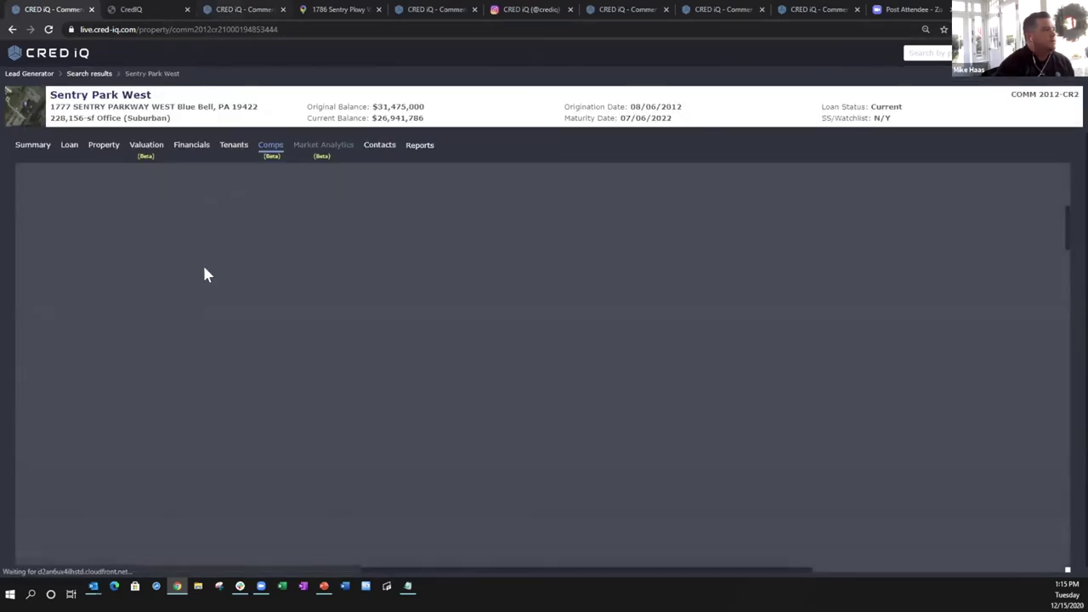
scroll(302, 297, "down", 2)
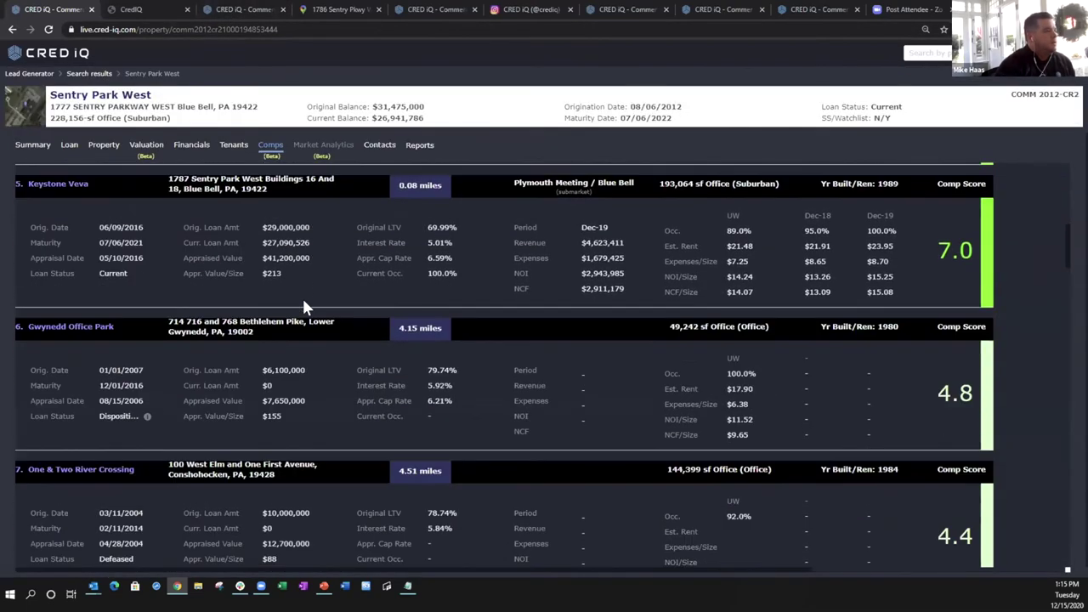
scroll(303, 298, "up", 2)
scroll(299, 300, "up", 3)
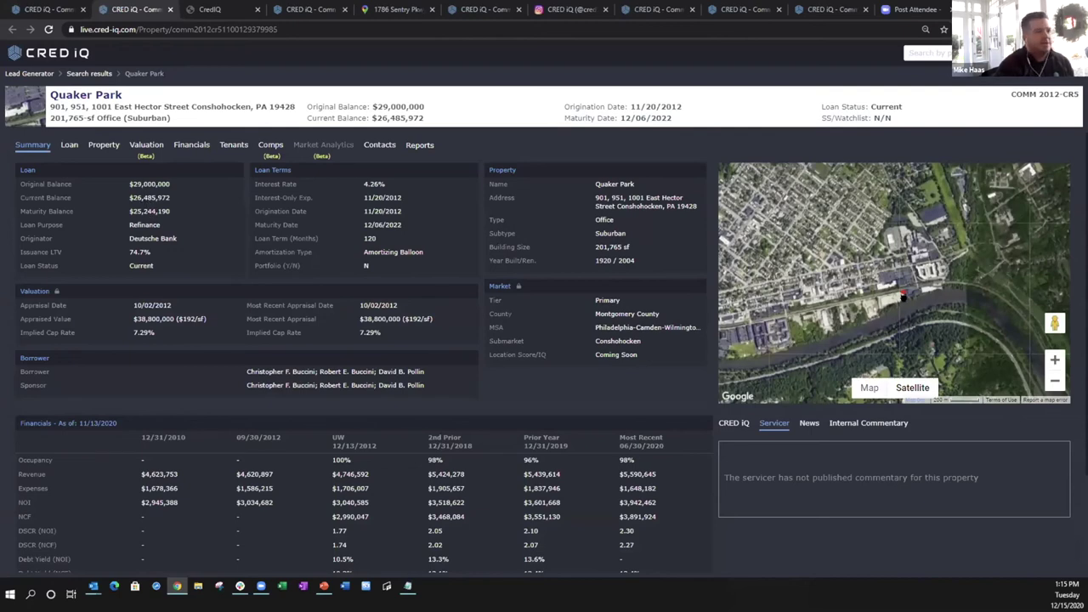
Review Quaker Park's detailed yearly financials and operating expenses, then go to its Valuation tab
scroll(903, 298, "up", 4)
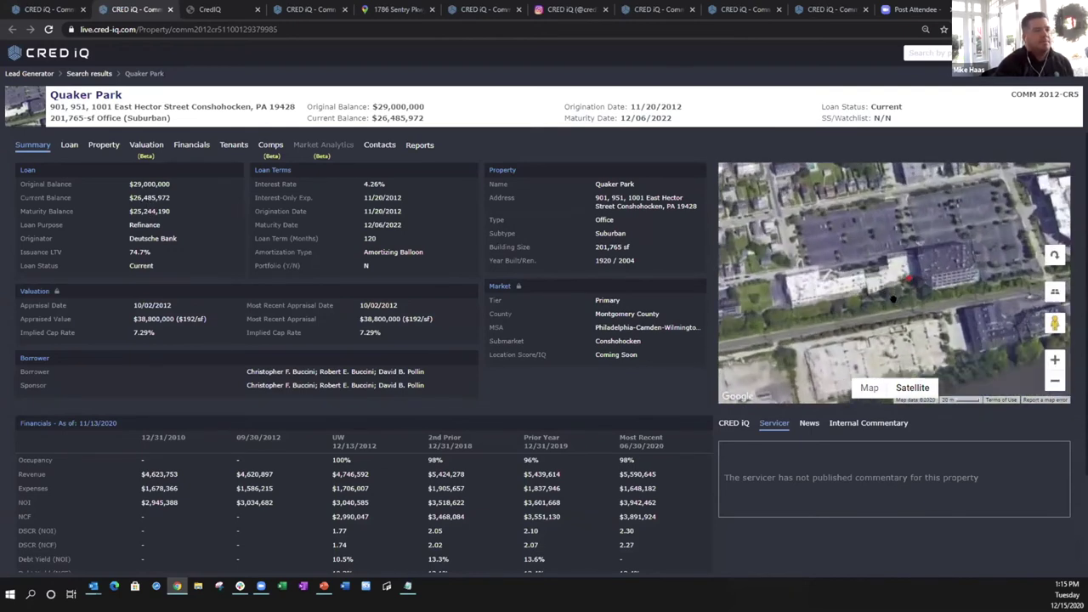
scroll(893, 299, "up", 2)
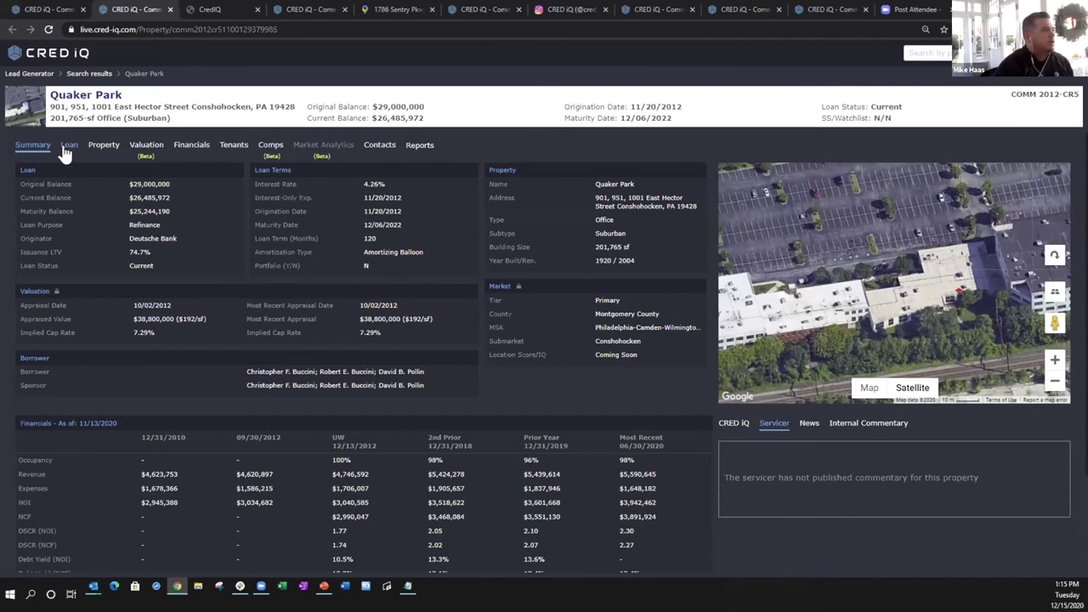
left_click(191, 146)
left_click(219, 175)
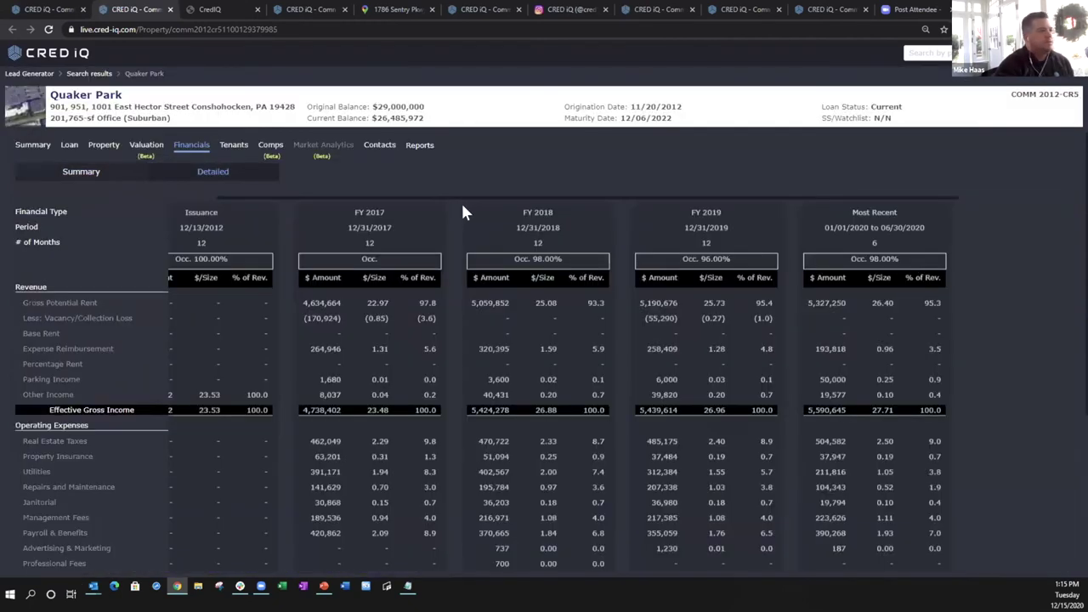
scroll(463, 209, "down", 3)
scroll(463, 217, "up", 3)
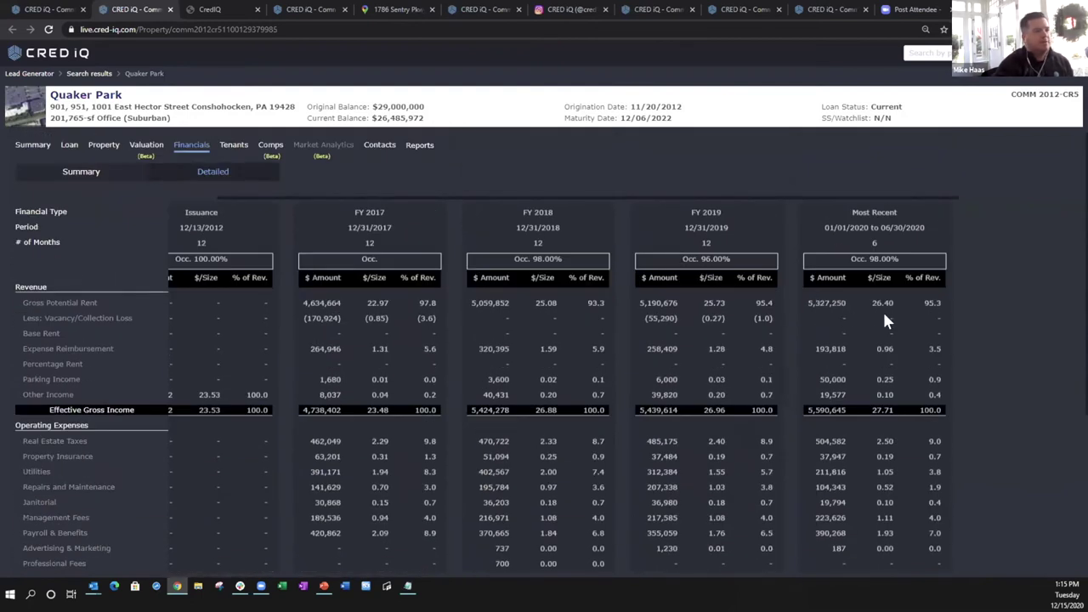
scroll(719, 268, "down", 1)
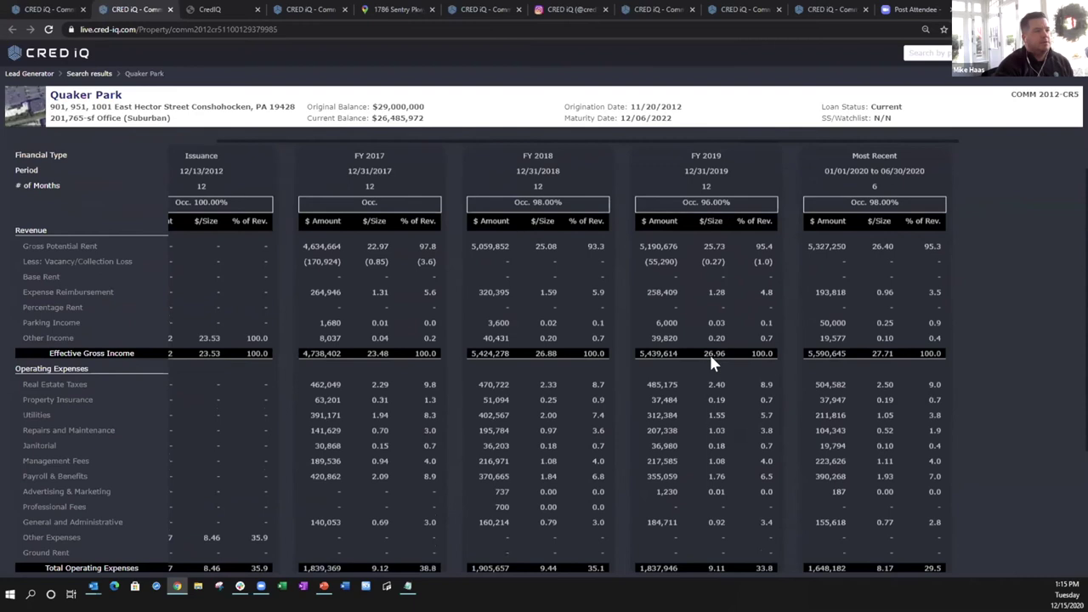
scroll(280, 254, "up", 1)
left_click(147, 151)
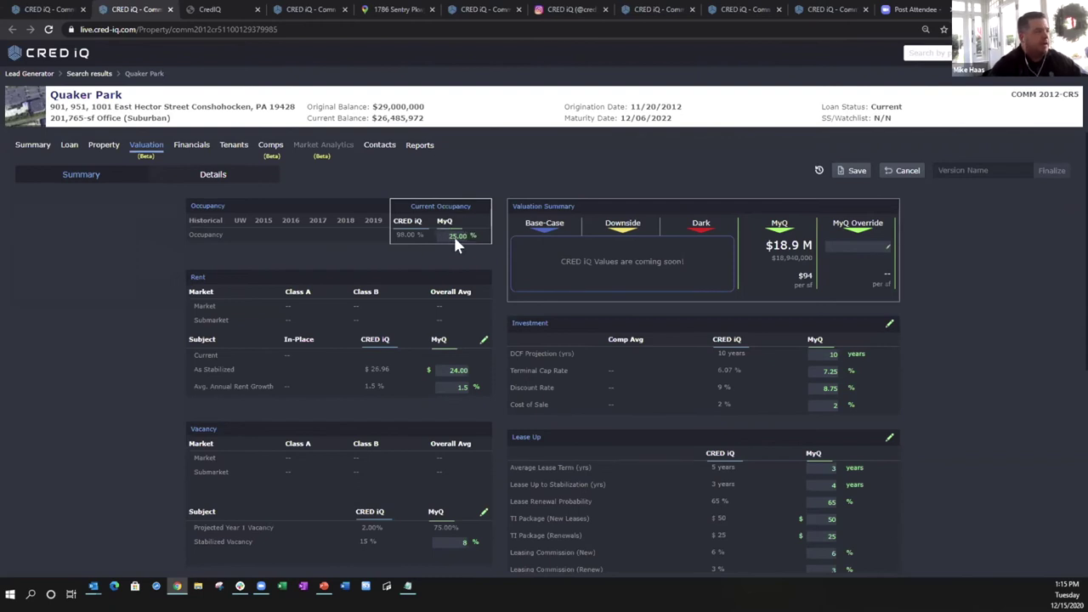
Set Quaker Park's MyQ current occupancy to 85%
scroll(407, 263, "down", 5)
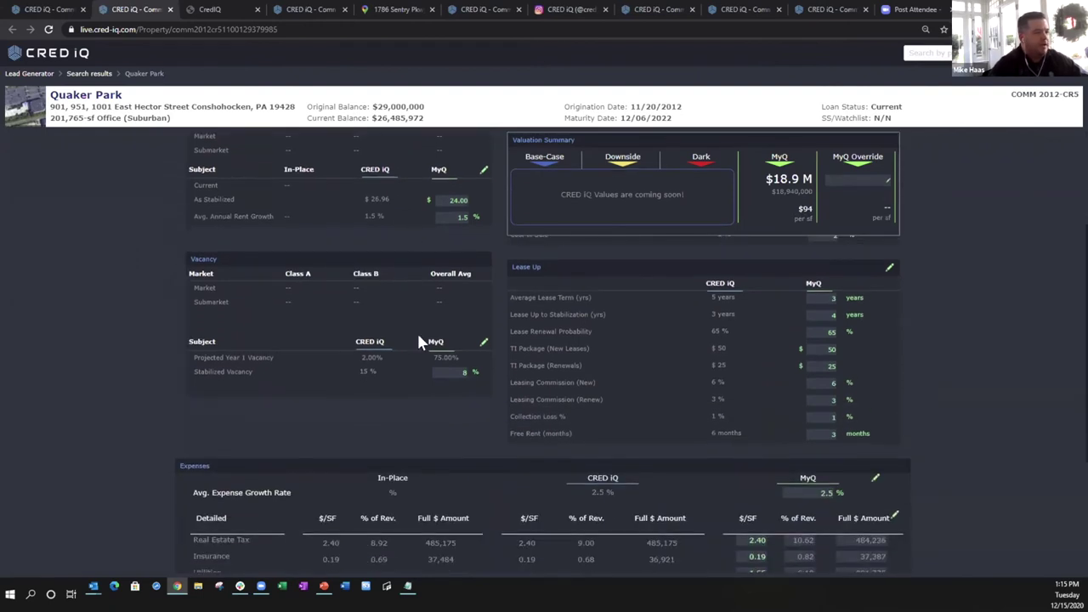
scroll(419, 344, "up", 5)
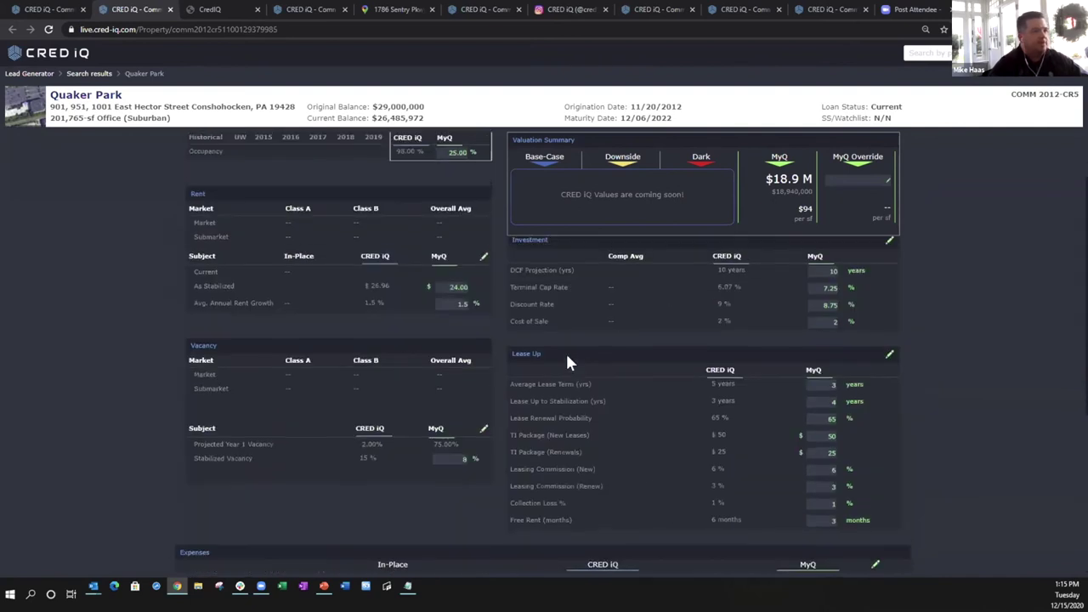
left_click(449, 235)
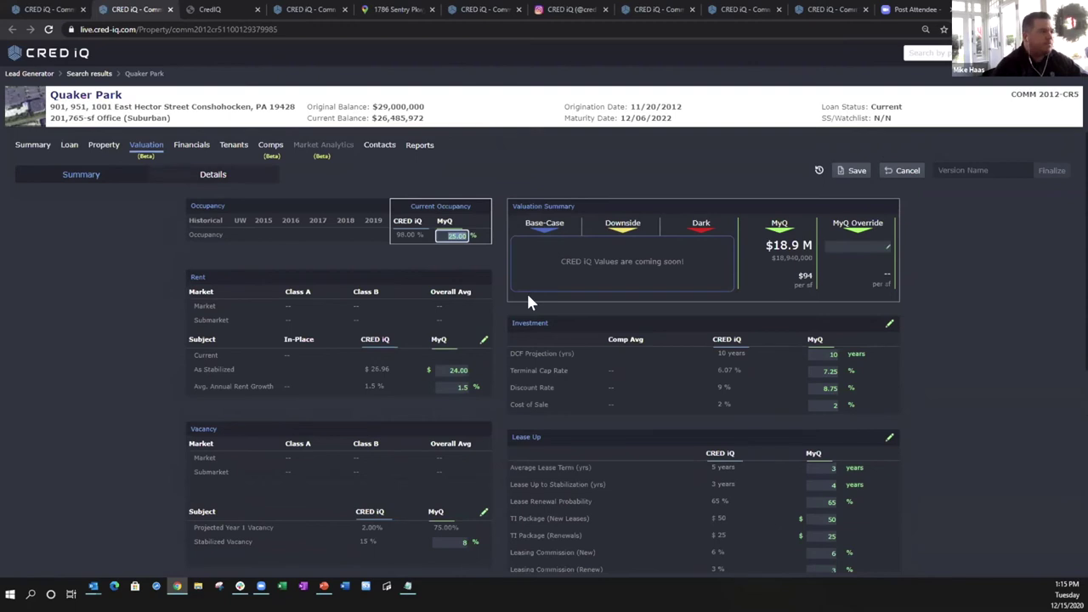
type("85")
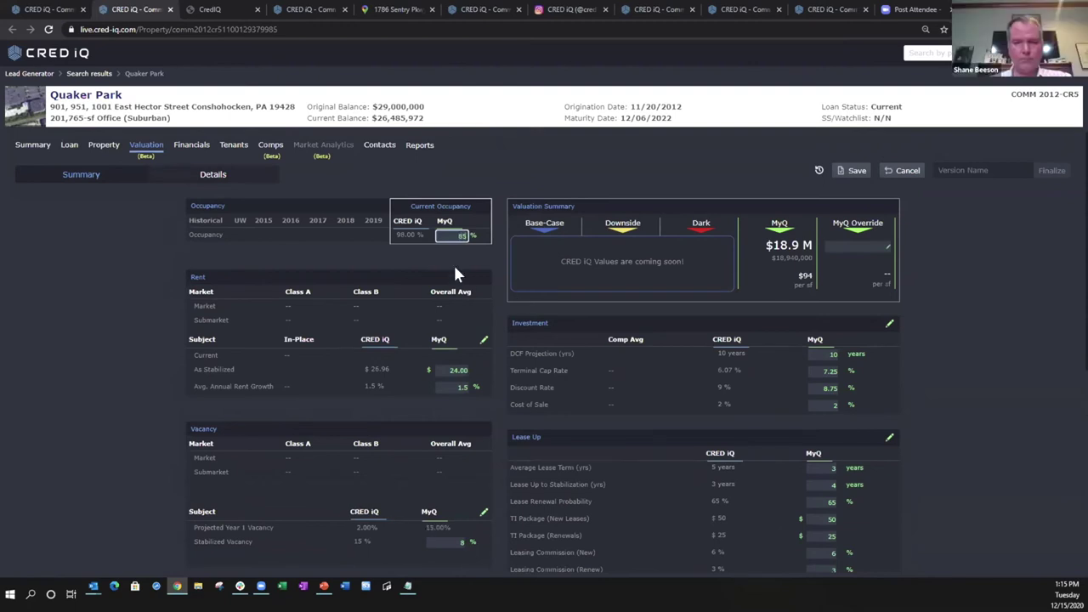
left_click(458, 266)
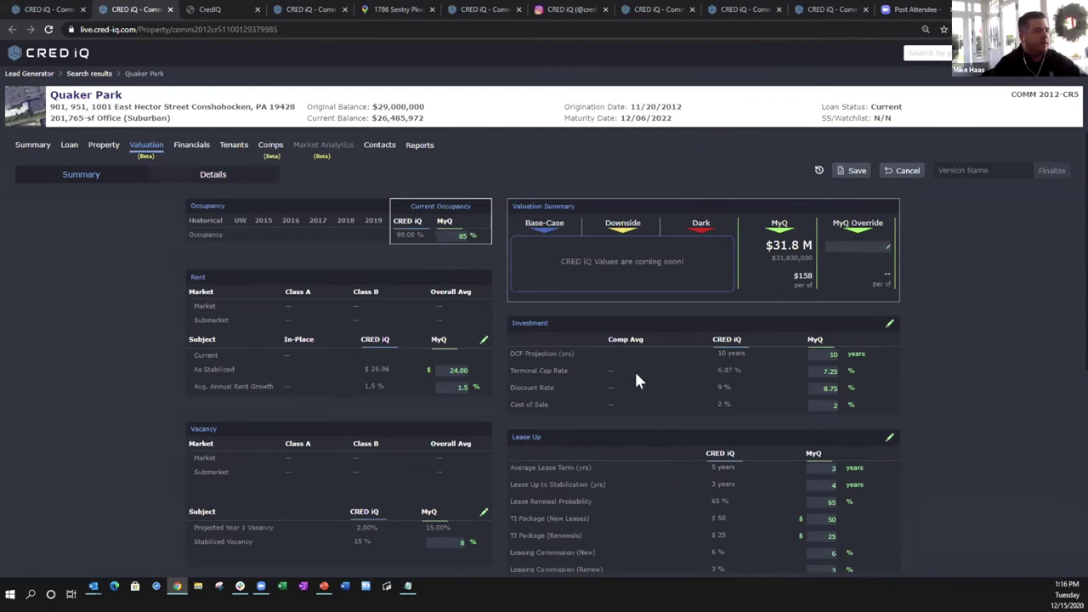
Set the MyQ As Stabilized rent to 27, raising the MyQ value to $38.5M
scroll(634, 369, "down", 1)
left_click(451, 313)
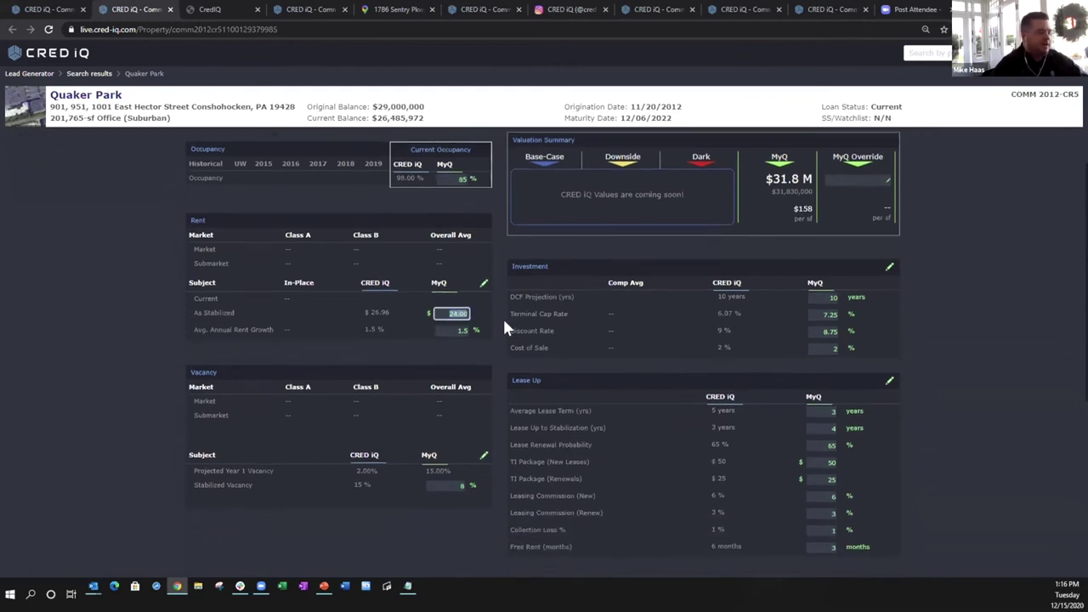
type("27")
key("Return")
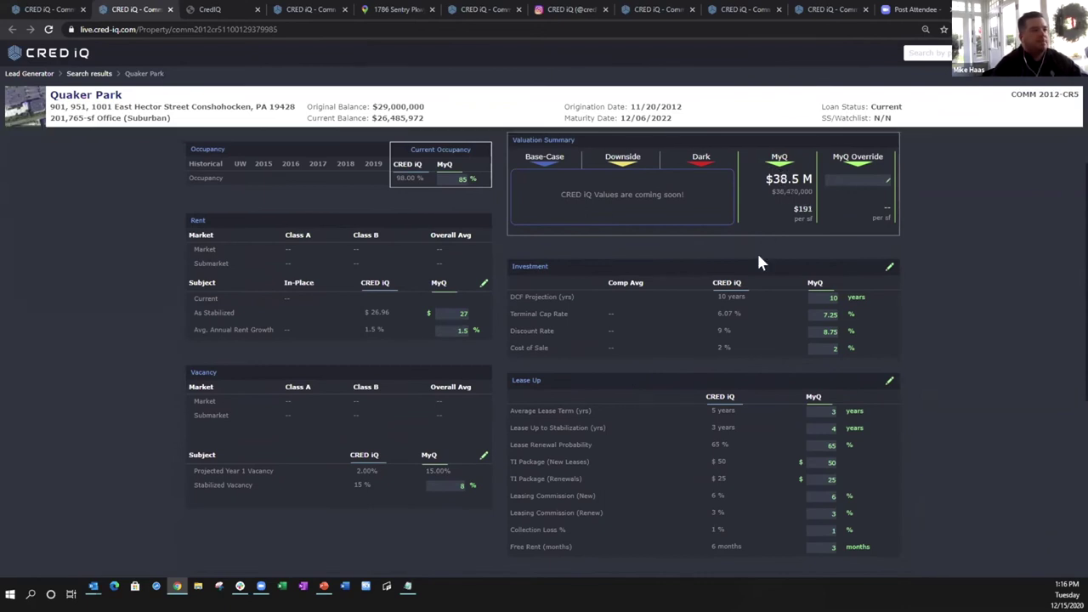
scroll(759, 262, "up", 1)
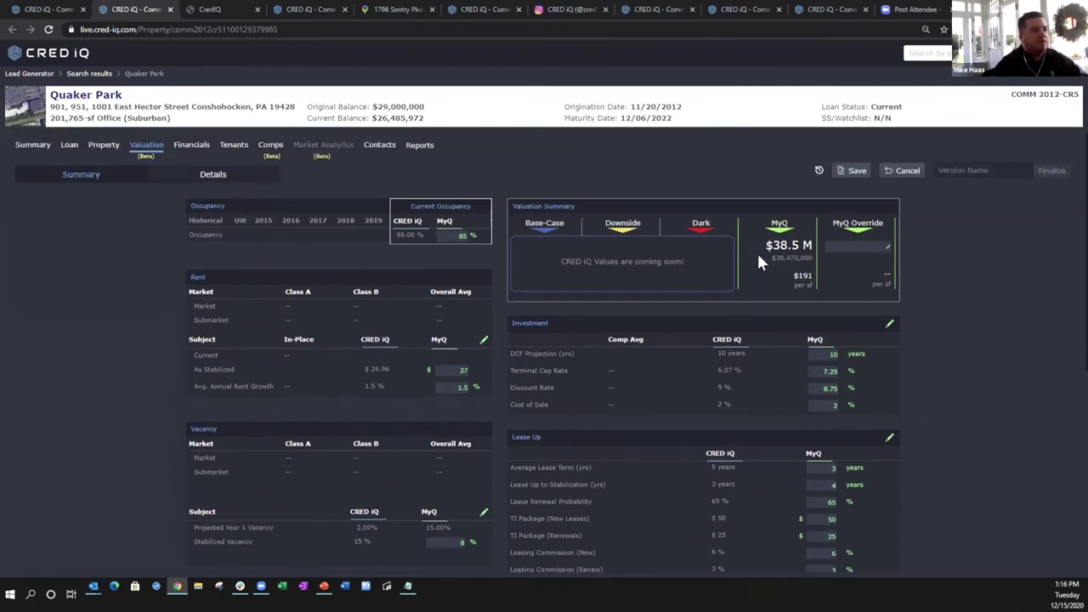
Check Quaker Park's property details and aerial photo, then return to the Valuation tab
left_click(102, 147)
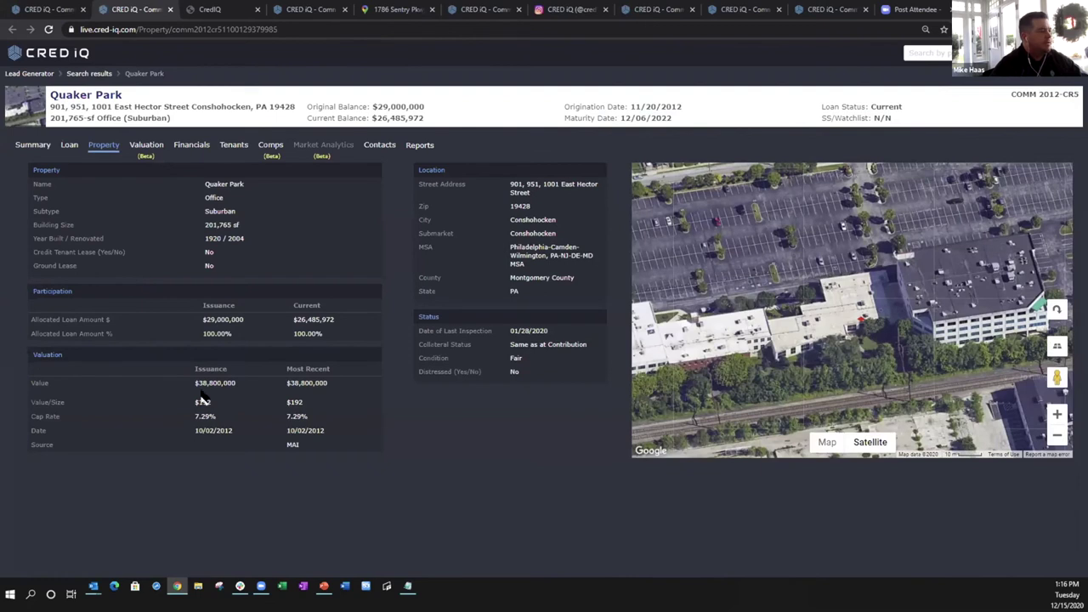
left_click(146, 146)
scroll(667, 326, "down", 1)
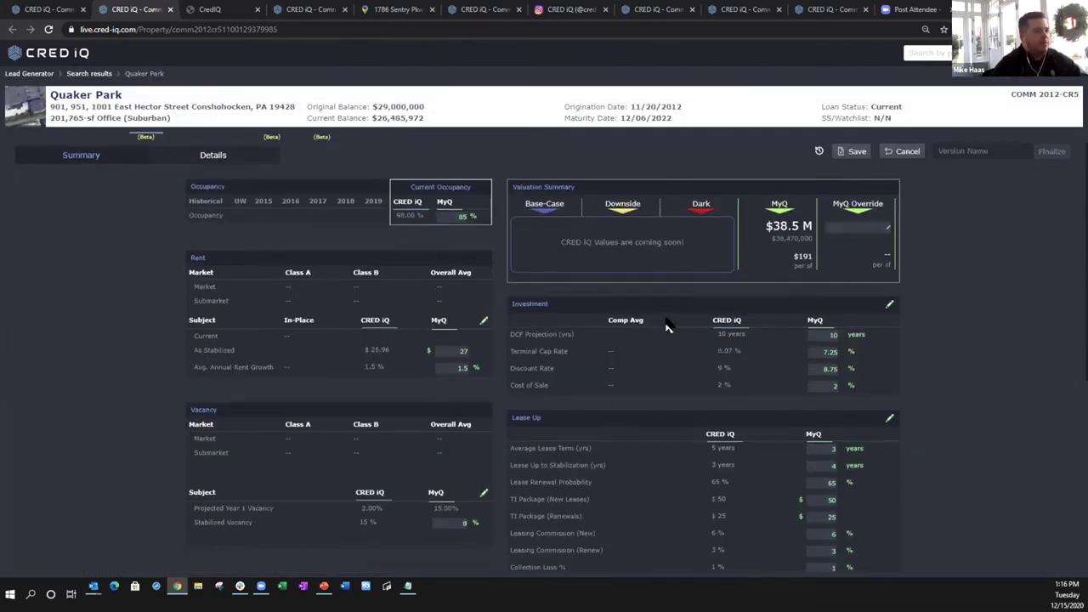
scroll(667, 326, "down", 2)
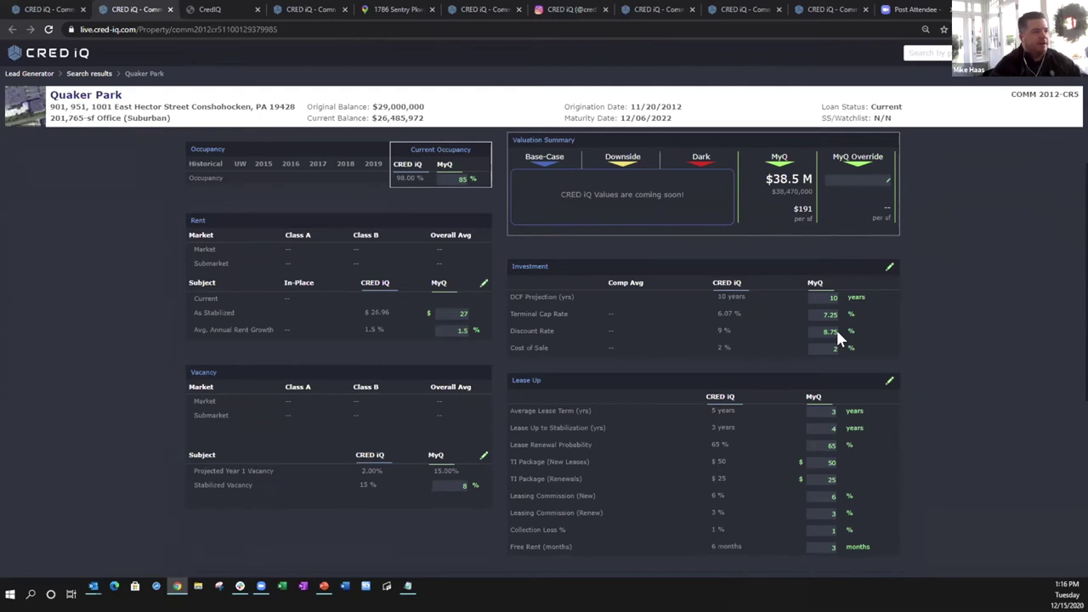
Set the MyQ Real Estate Tax full amount to 550,000, bringing the MyQ value to $38.4M
scroll(472, 334, "down", 1)
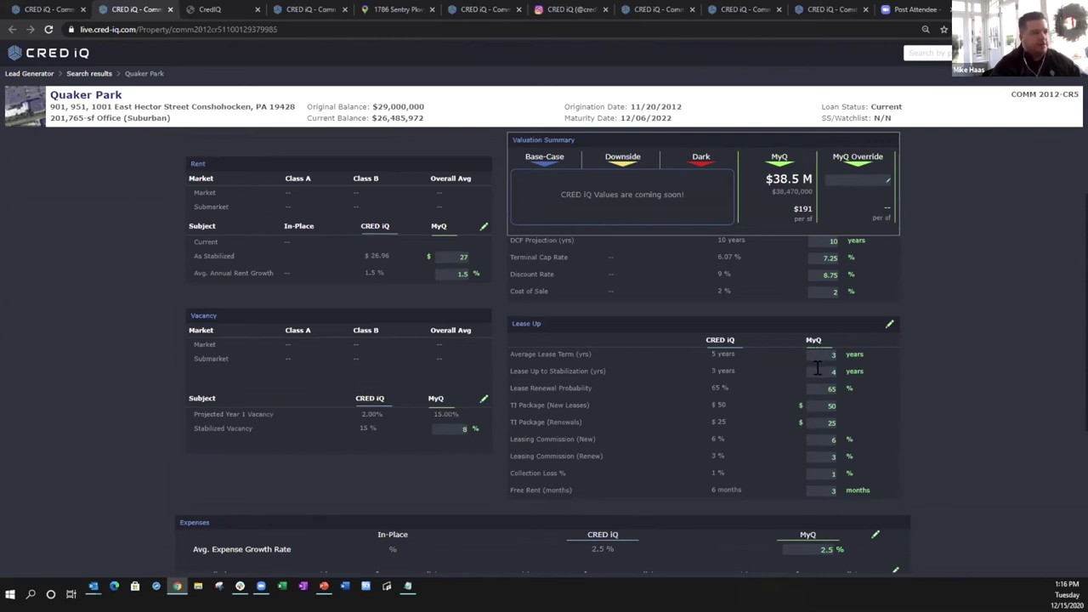
scroll(817, 367, "down", 1)
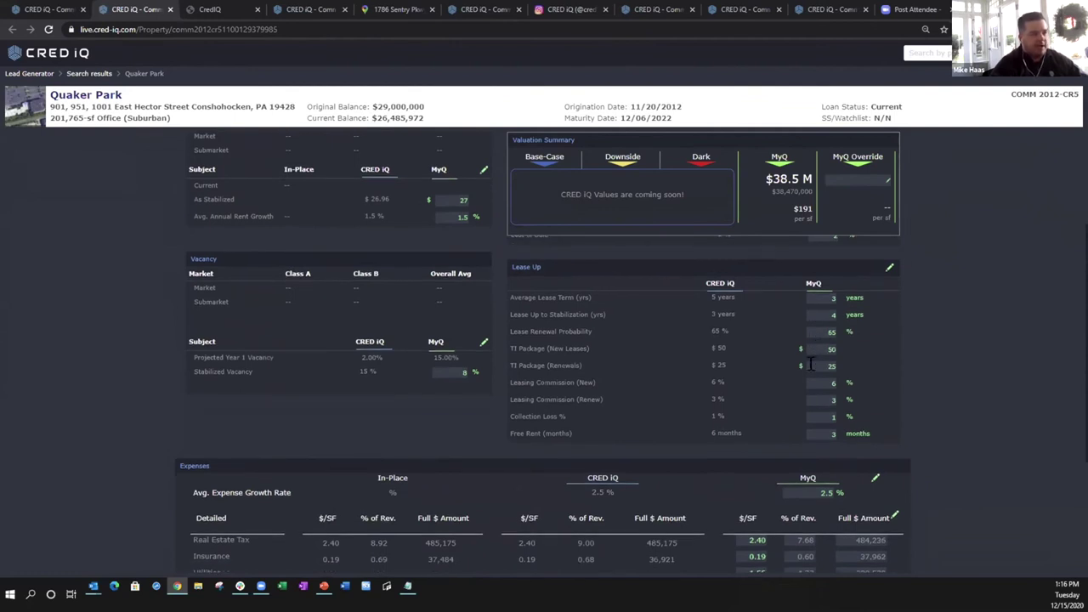
scroll(810, 380, "down", 3)
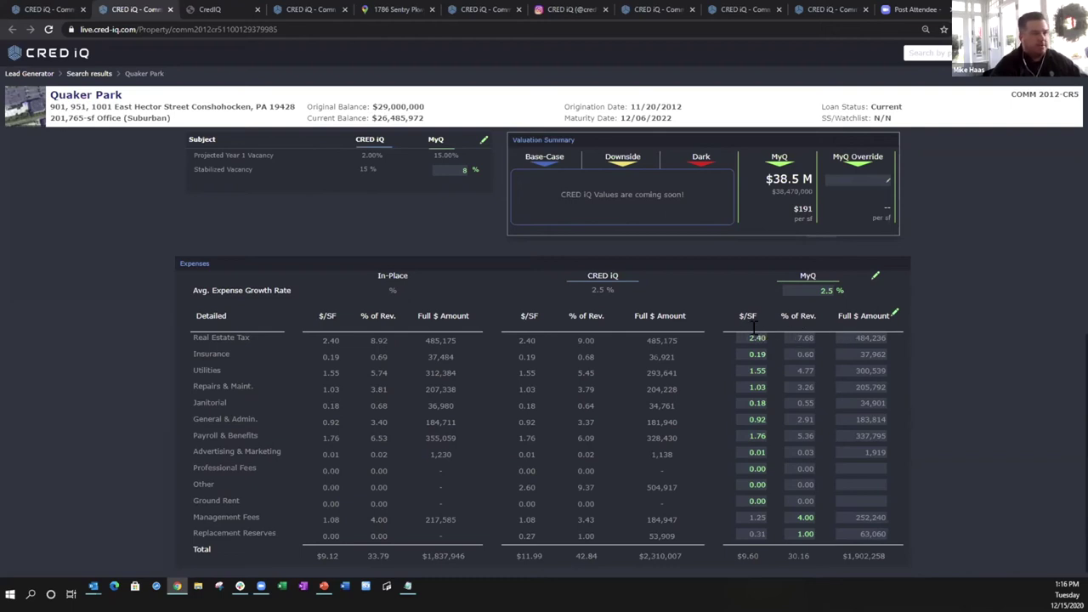
left_click(840, 337)
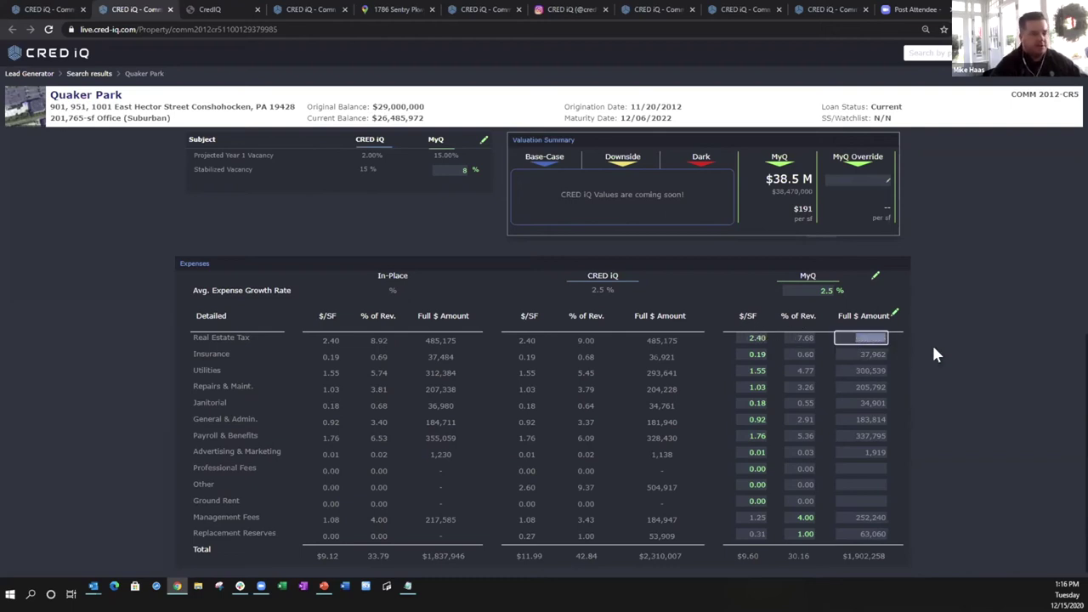
type("550000")
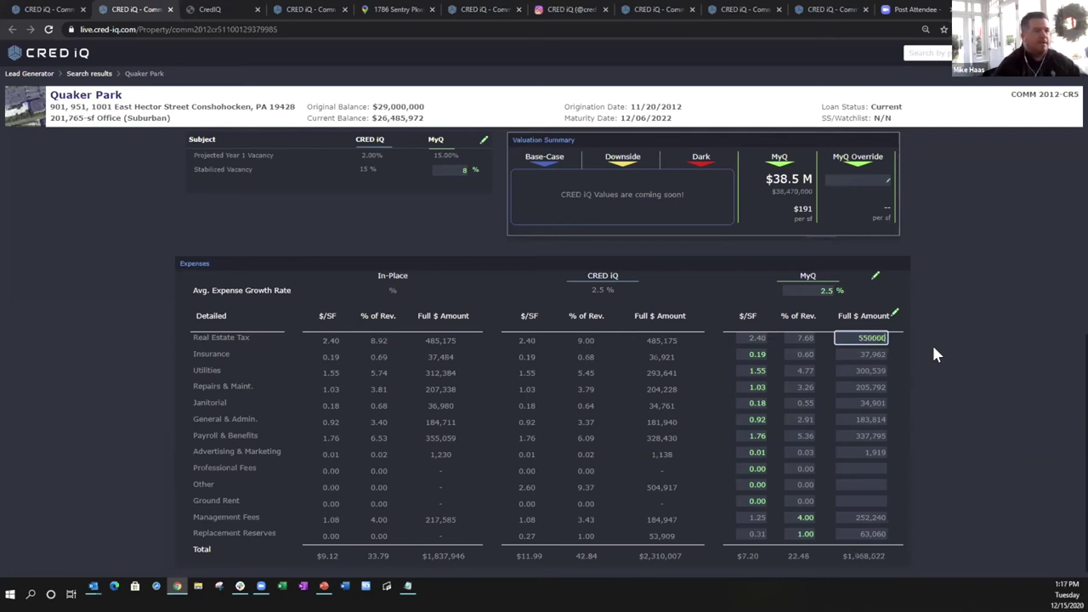
key("Return")
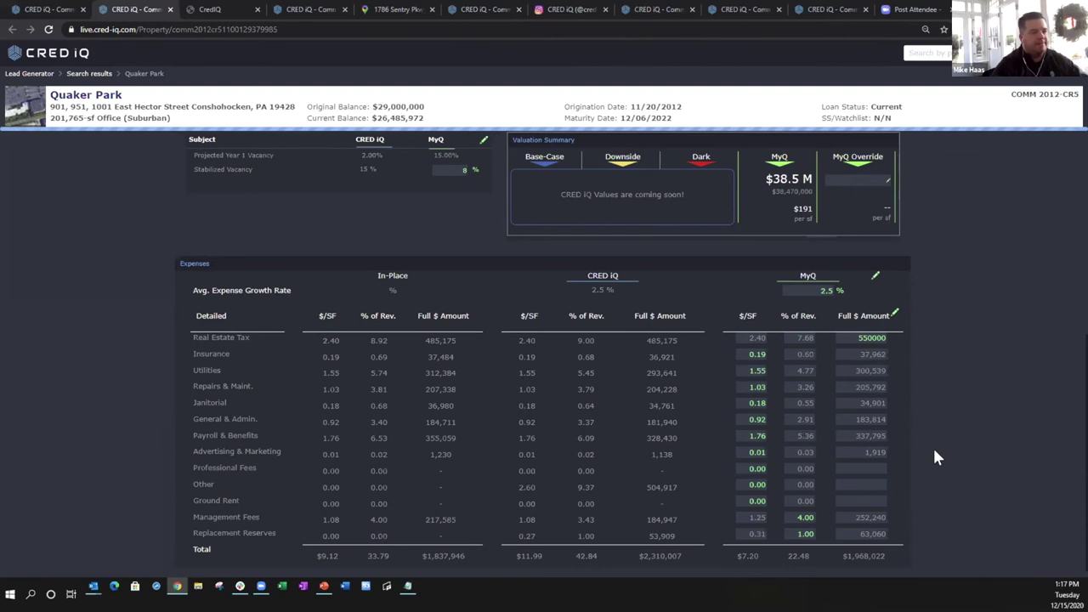
scroll(933, 445, "up", 3)
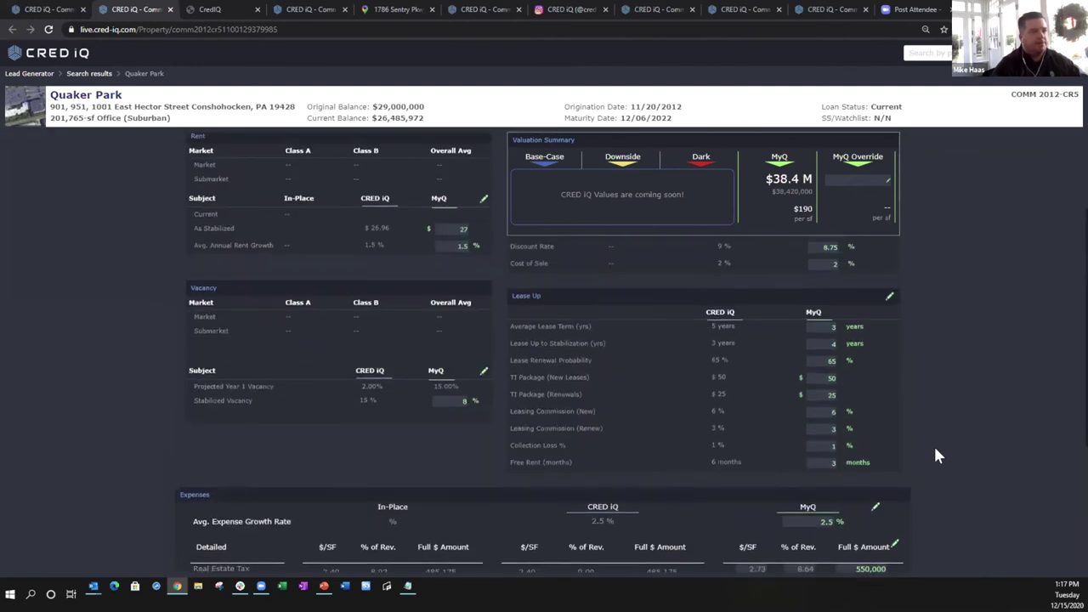
scroll(936, 457, "up", 2)
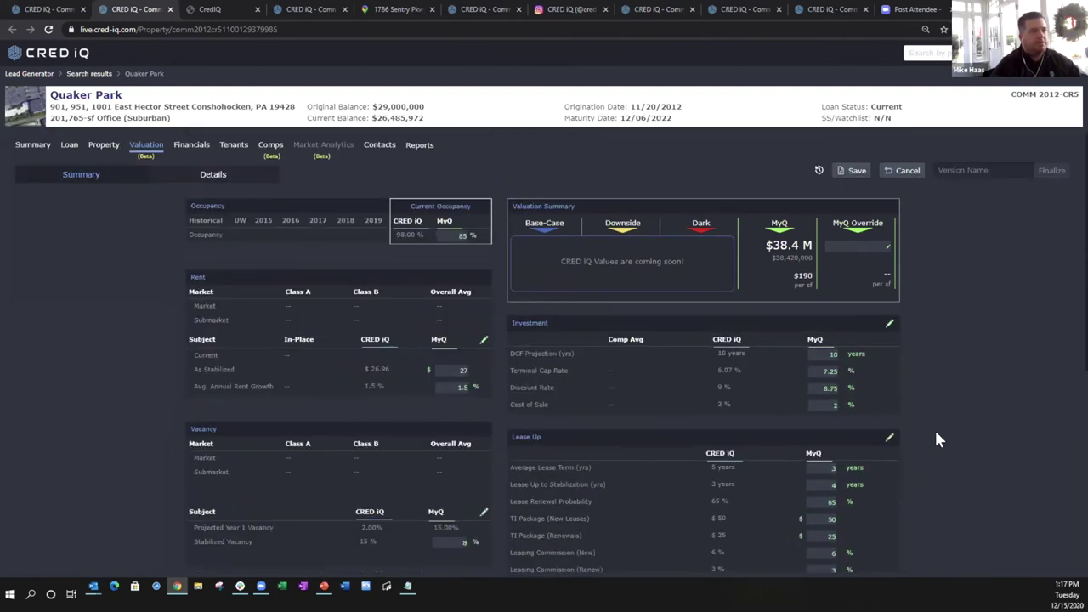
left_click(817, 172)
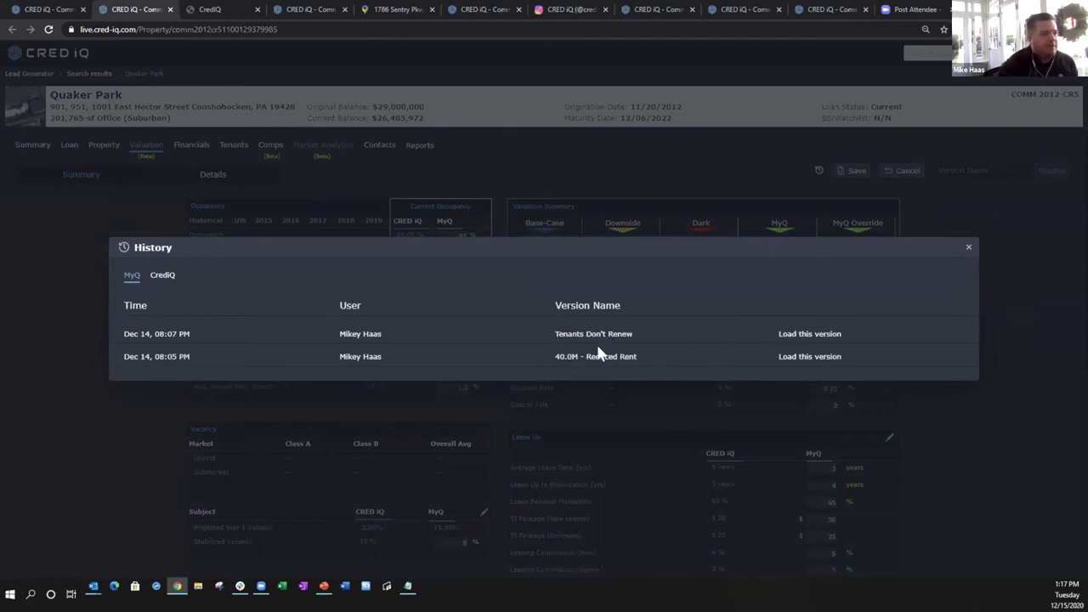
left_click(801, 334)
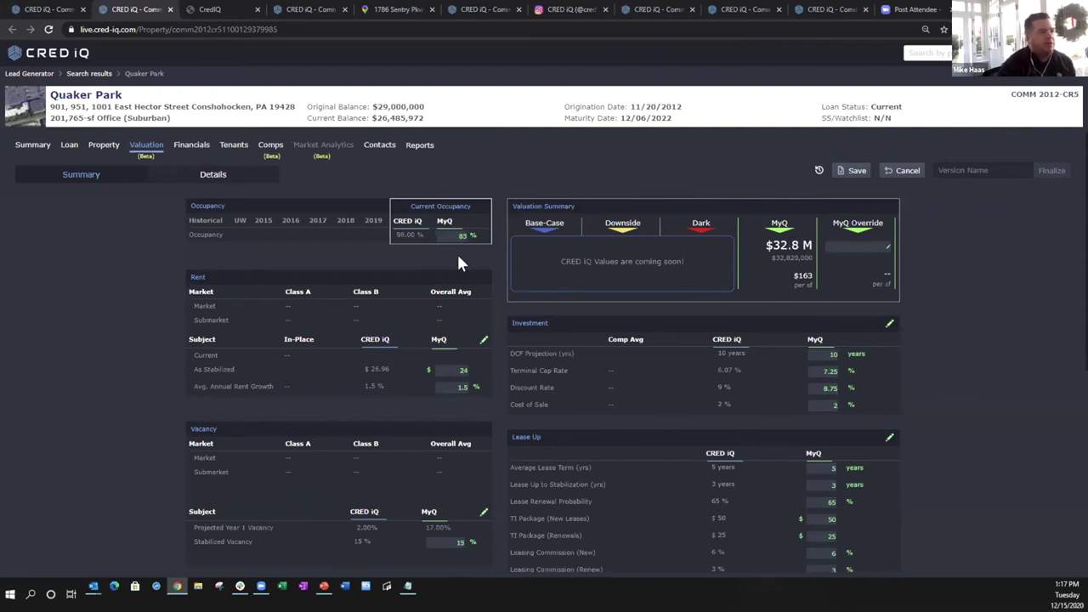
scroll(601, 321, "down", 1)
scroll(601, 317, "down", 1)
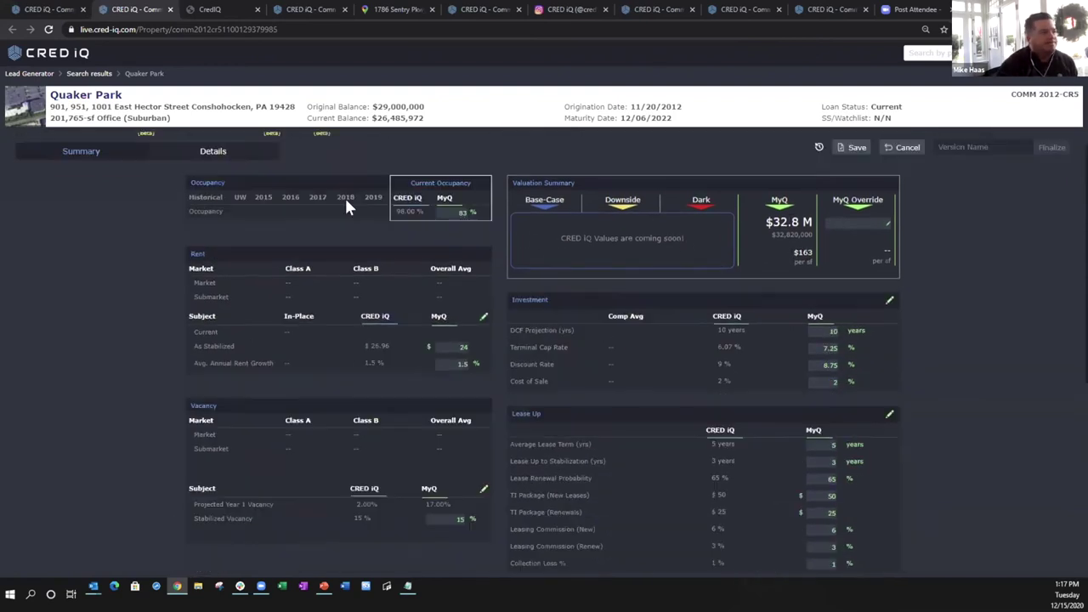
scroll(347, 204, "up", 2)
scroll(673, 374, "down", 1)
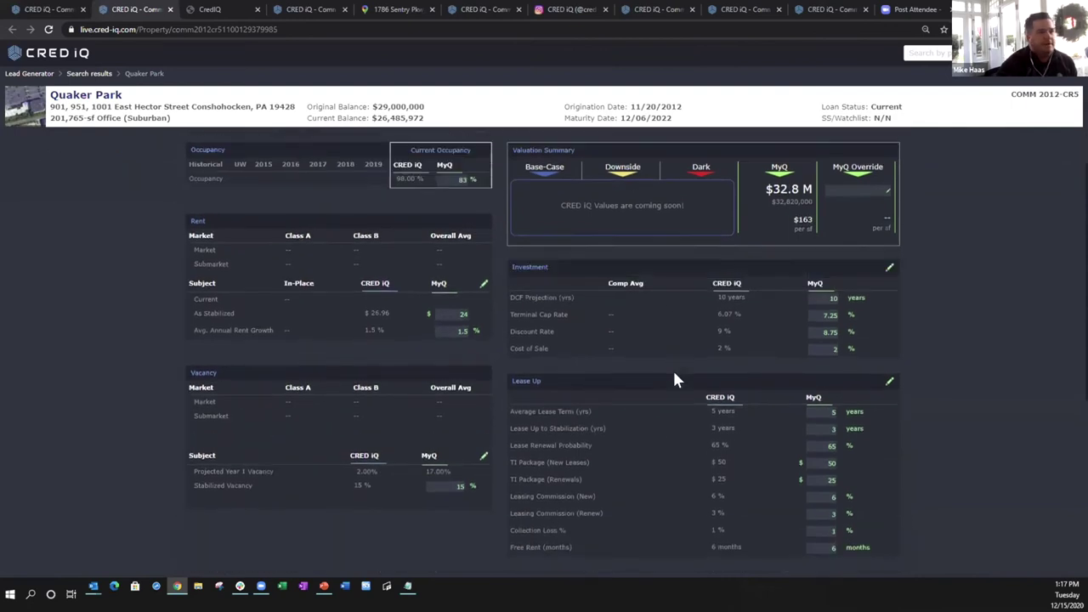
scroll(224, 199, "up", 1)
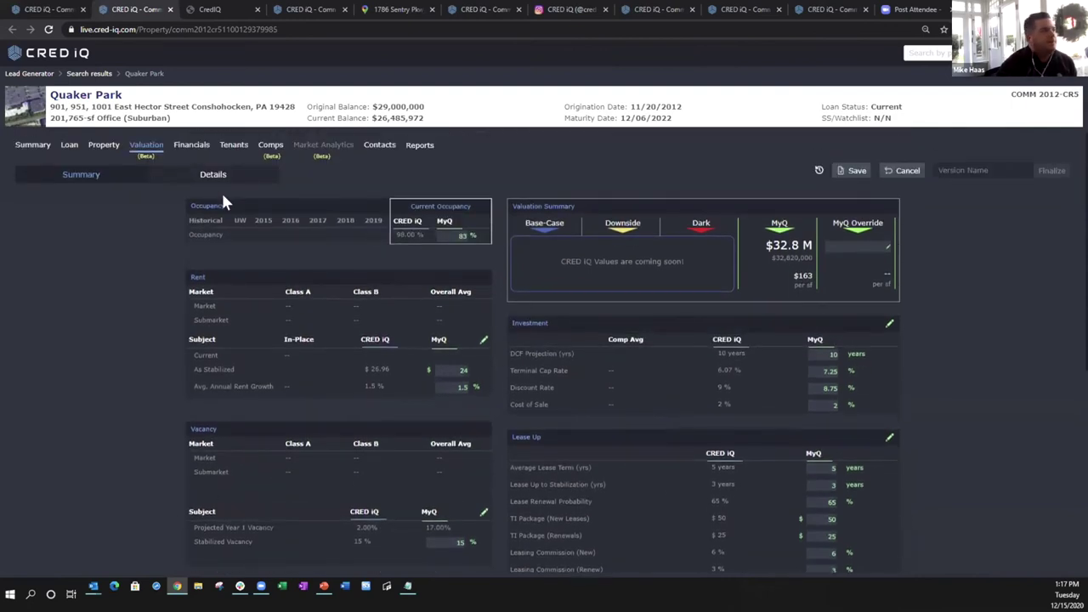
Filter the property search to Hotel properties located in Florida, USA
left_click(41, 74)
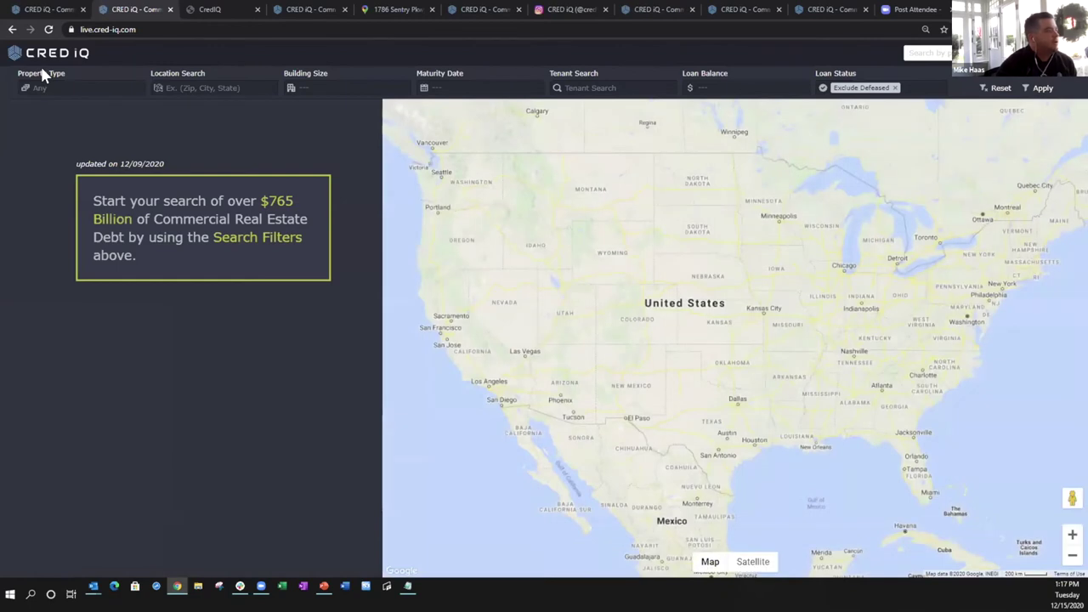
left_click(95, 87)
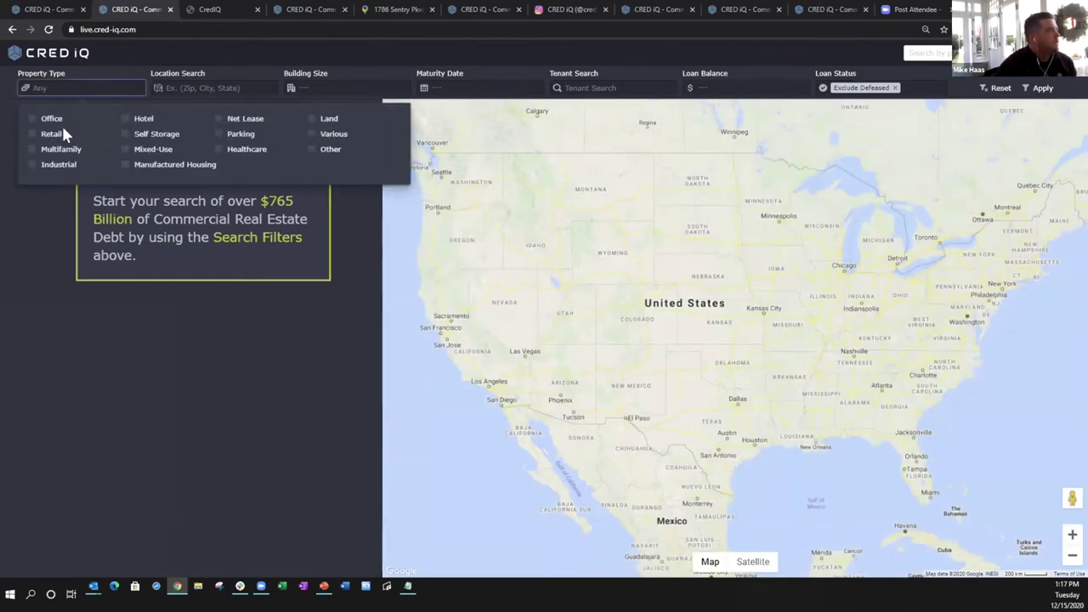
left_click(138, 118)
left_click(173, 89)
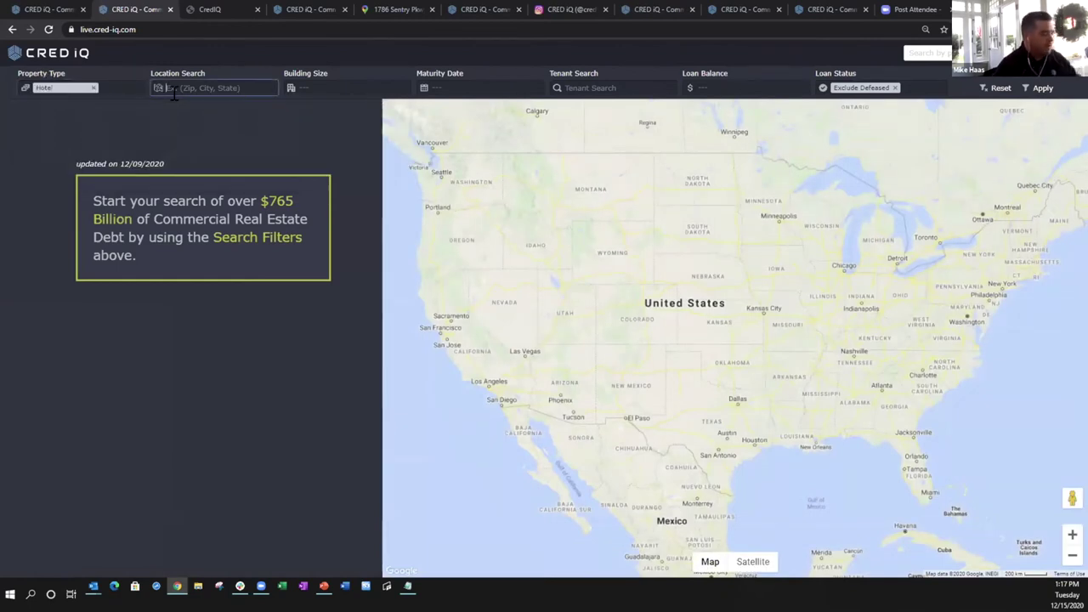
type("flor")
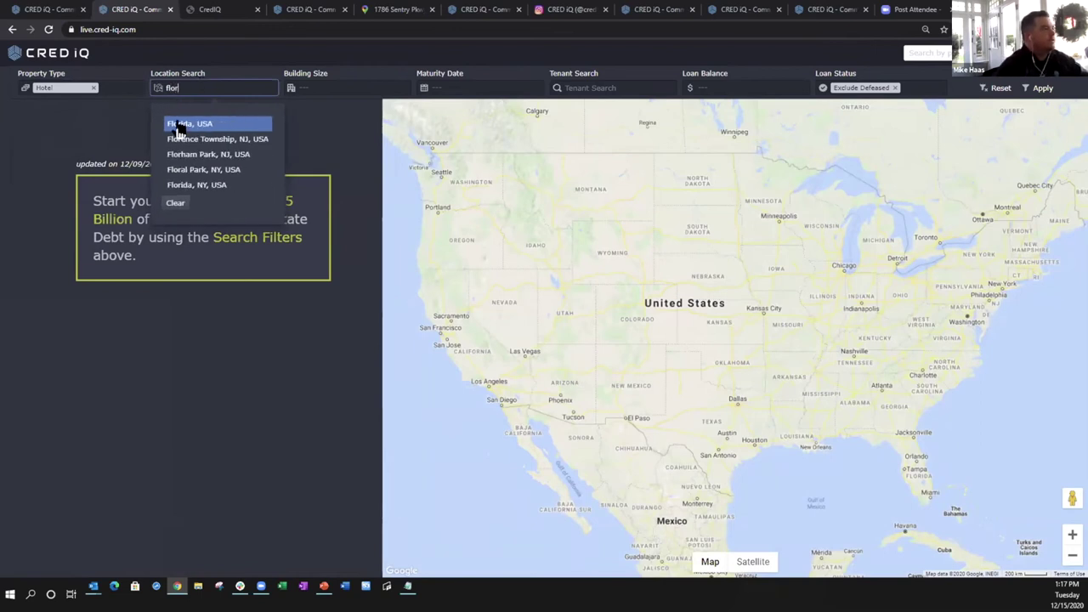
left_click(178, 128)
Include distressed and delinquent loan statuses and run the search
left_click(925, 87)
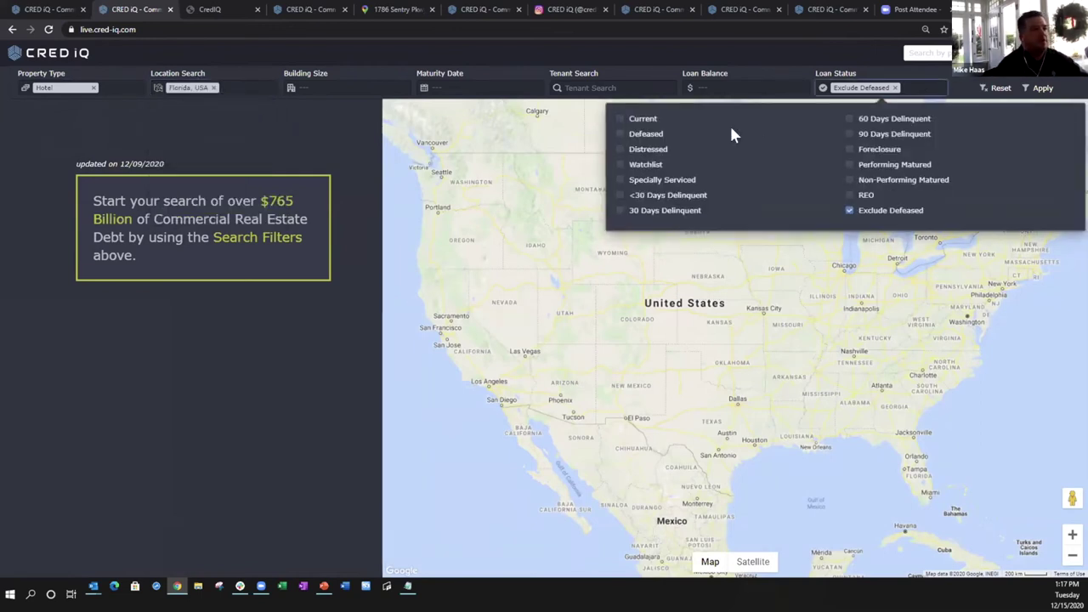
left_click(622, 149)
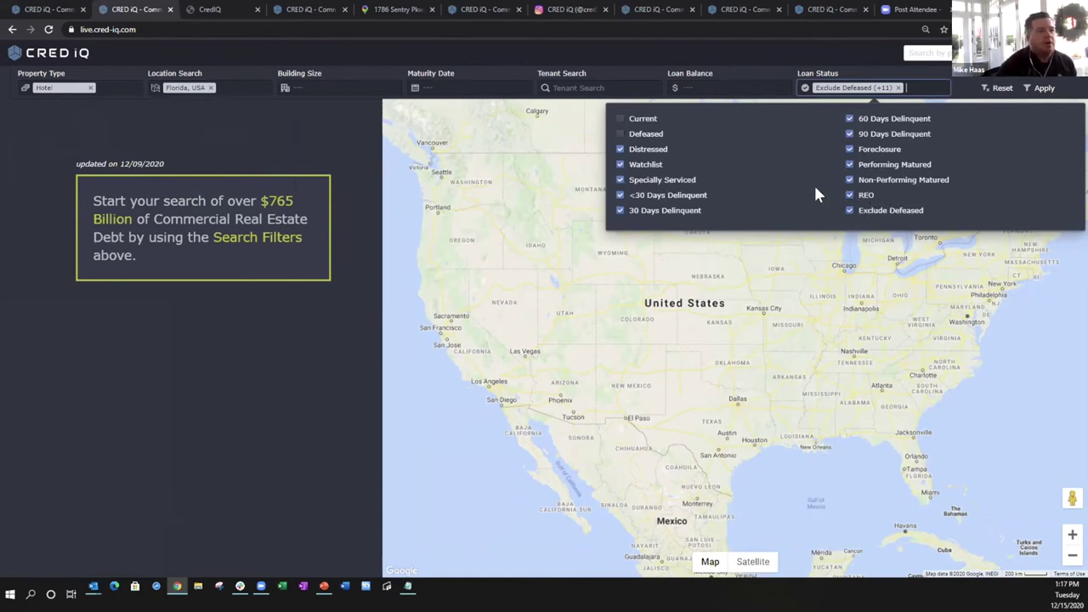
left_click(1043, 91)
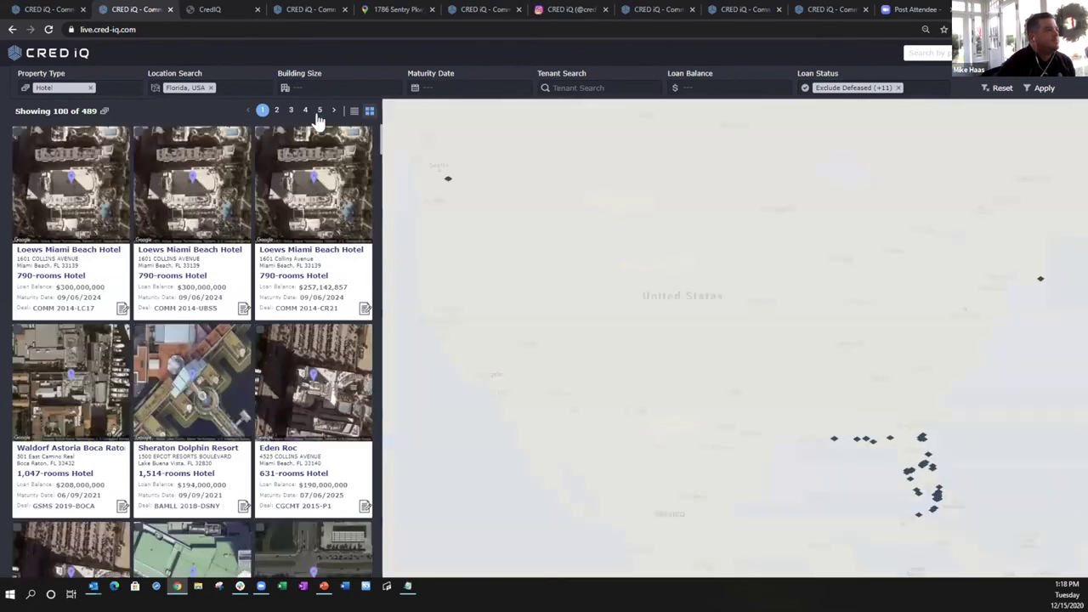
Zoom and pan the results map to focus on Florida
scroll(878, 467, "up", 3)
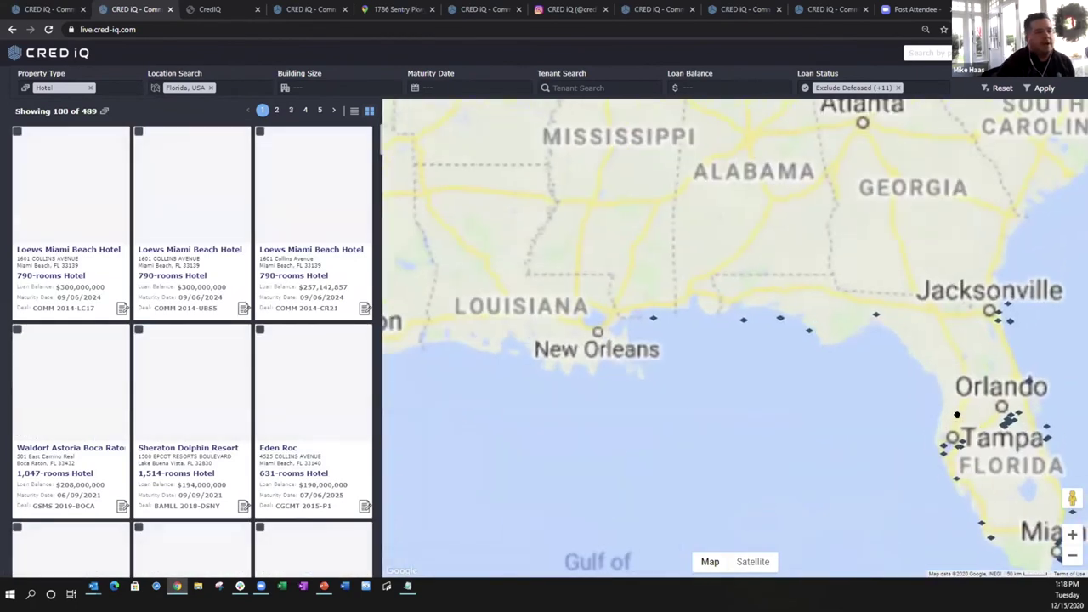
left_click_drag(719, 396, 539, 396)
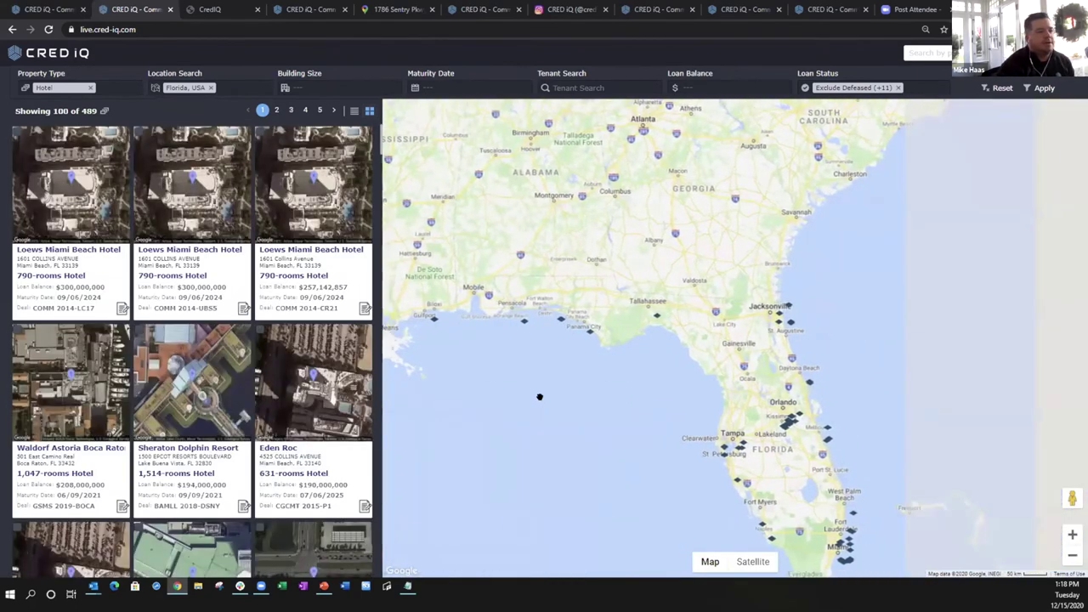
scroll(647, 403, "up", 3)
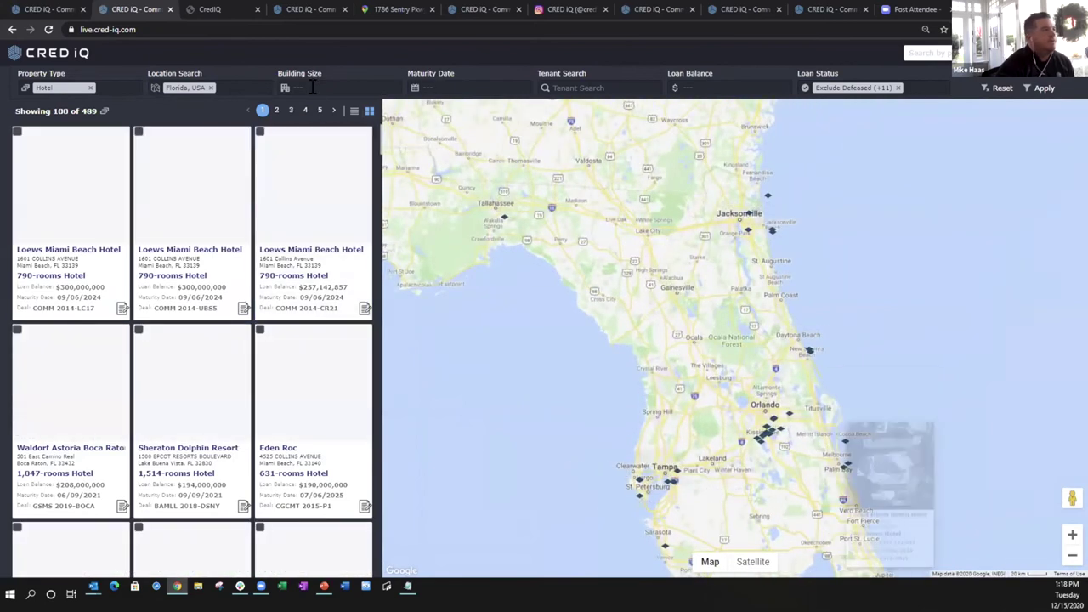
Set the loan balance range to 5,000,000–35,000,000 and apply it
left_click(311, 85)
left_click(683, 85)
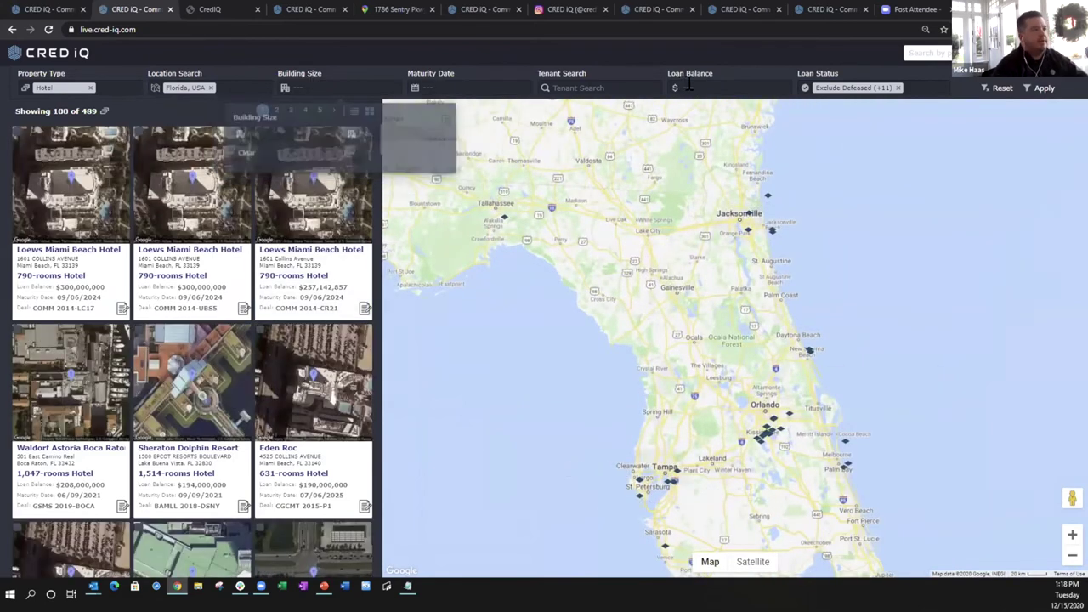
left_click(658, 135)
type("5000000")
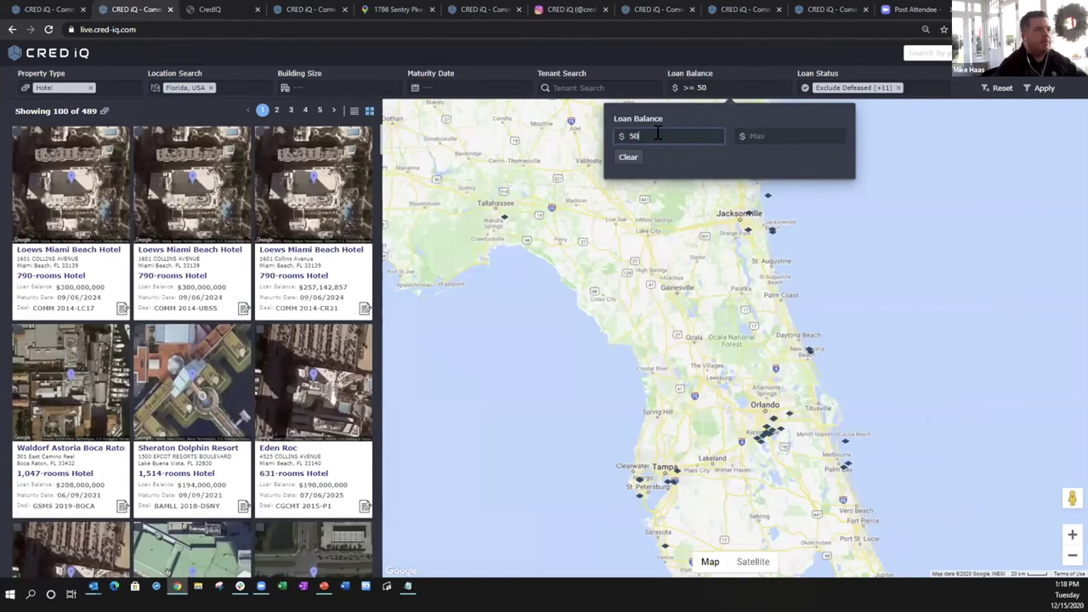
key("Tab")
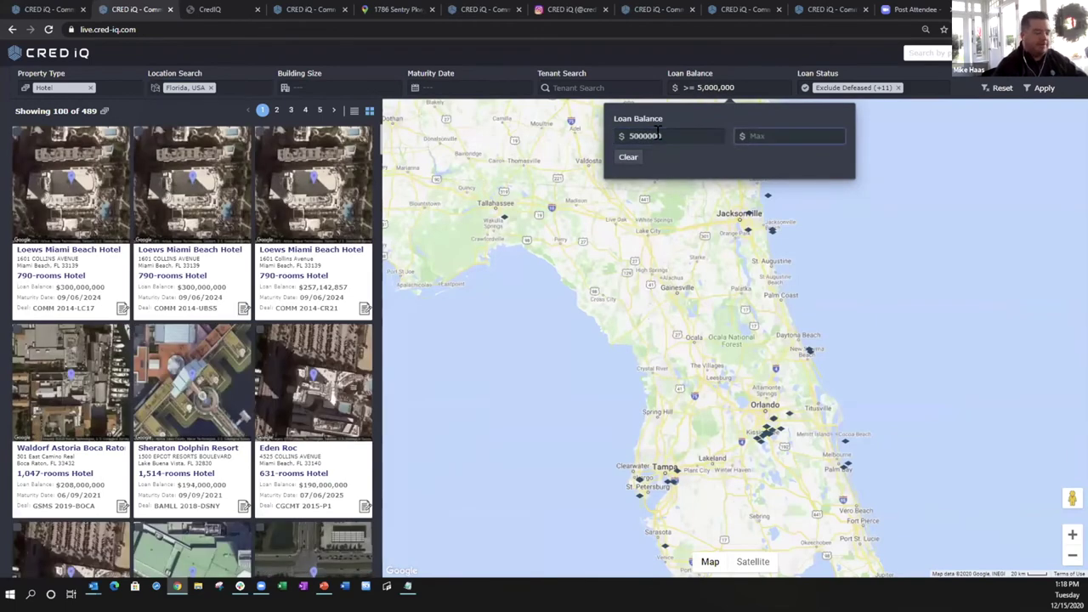
type("3500")
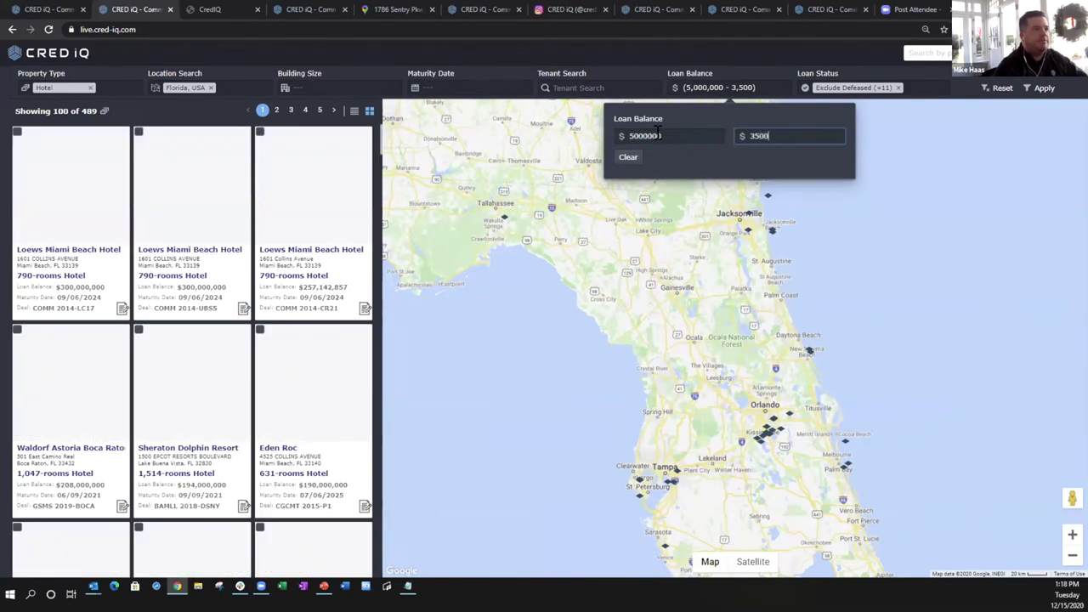
type("0000")
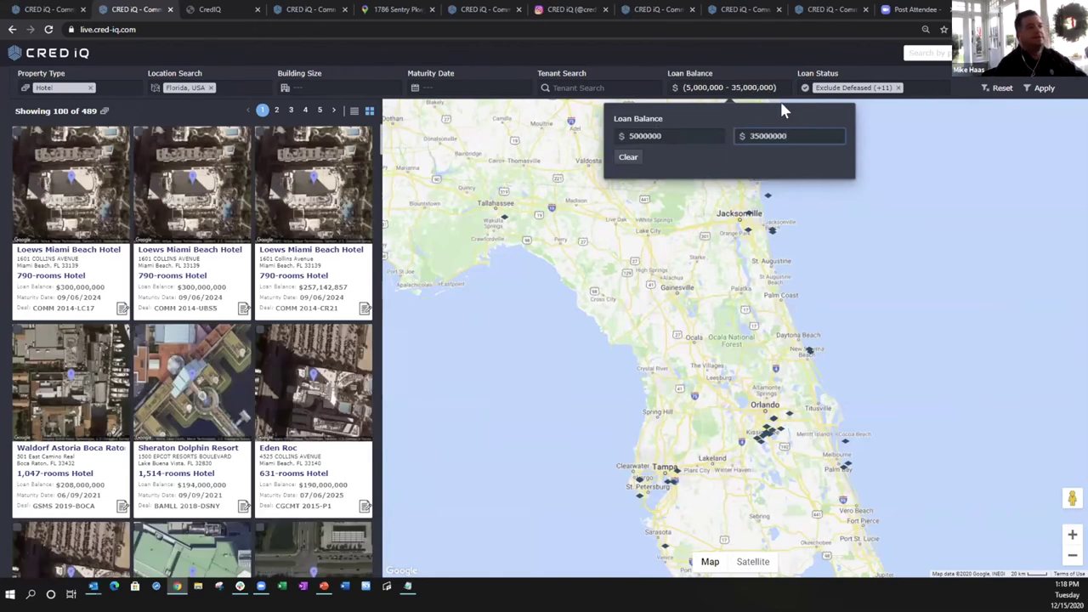
left_click(1042, 87)
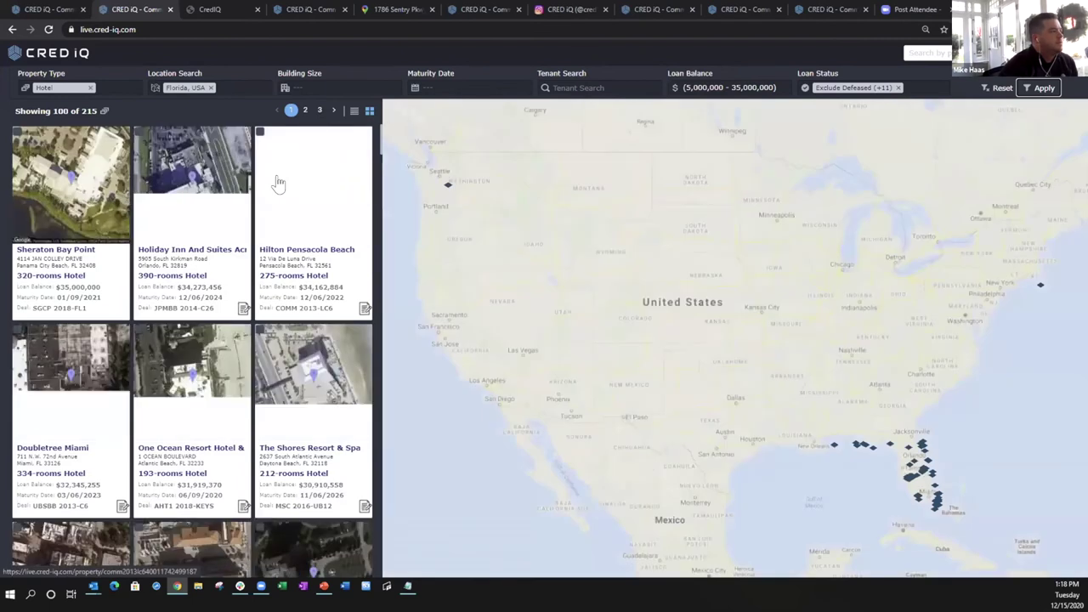
Browse the 215 remaining Florida hotel result cards
mouse_move(313, 197)
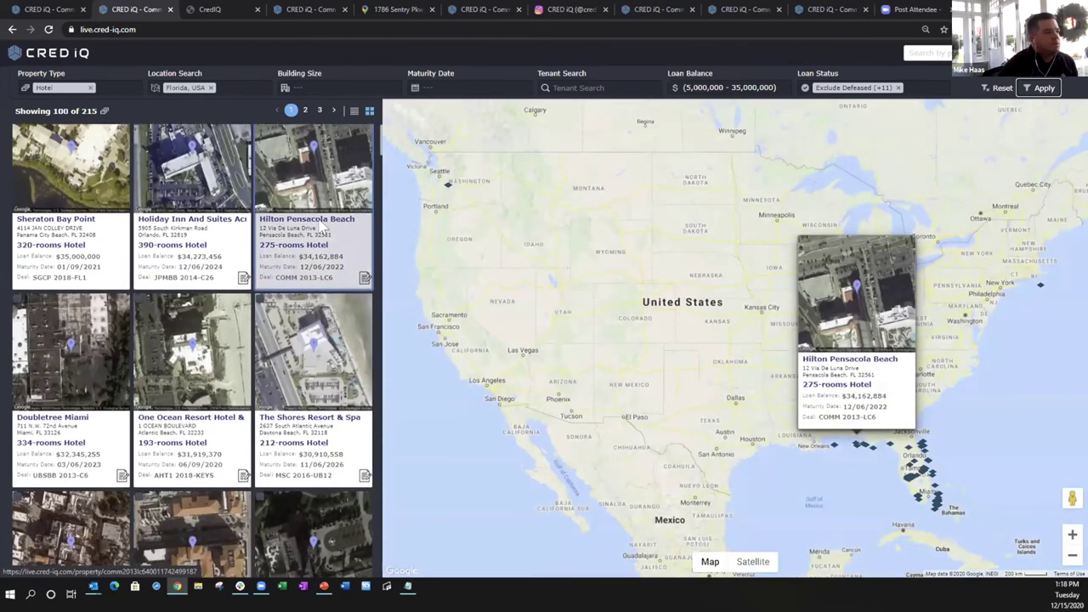
scroll(321, 223, "down", 4)
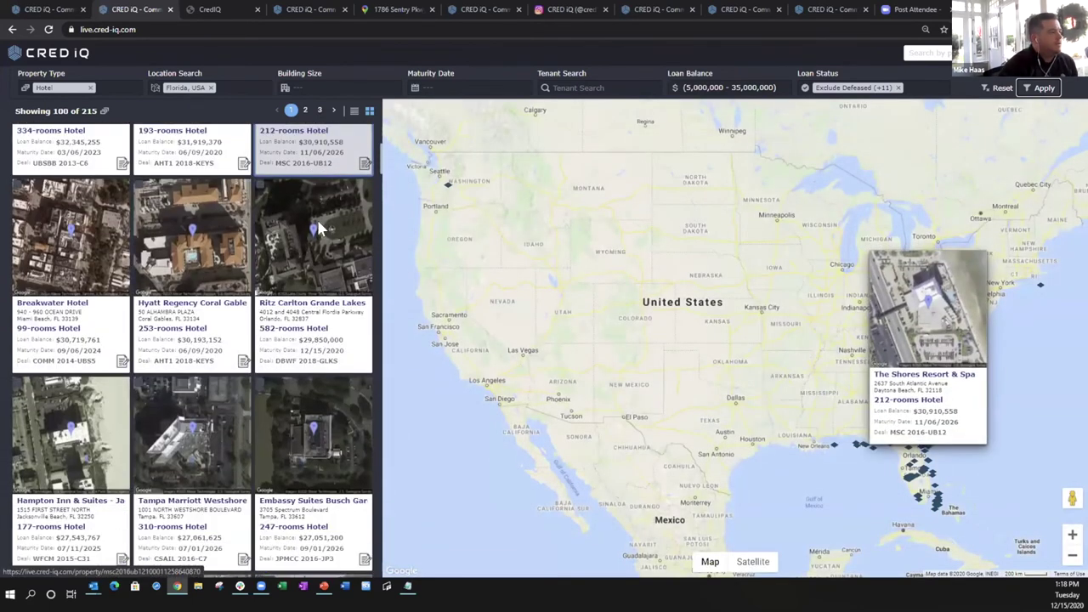
scroll(319, 228, "down", 1)
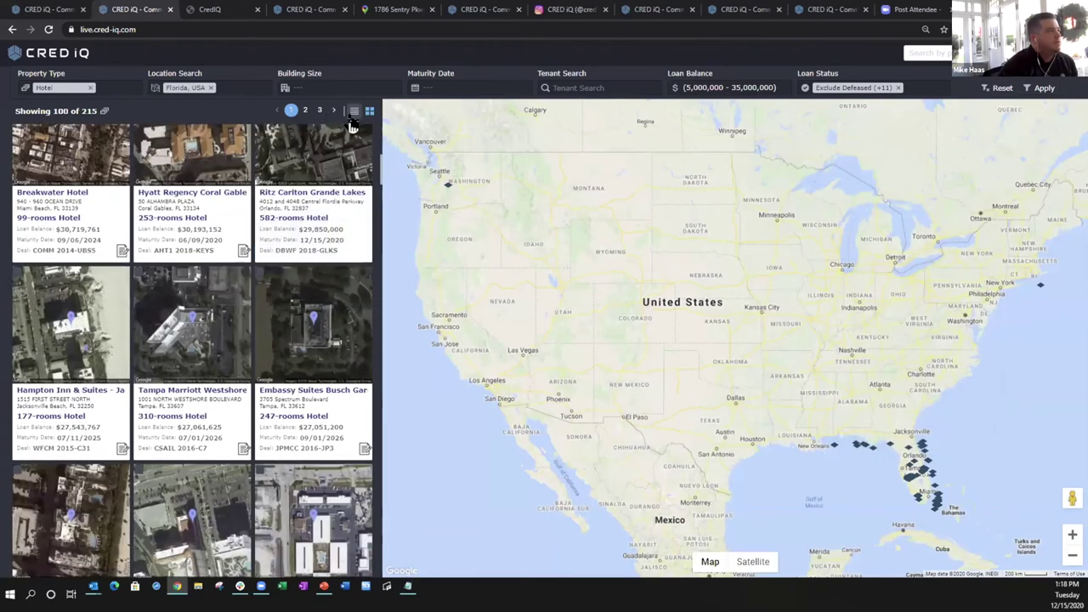
Show the results as a table with loan balance, % of pool, address, city and MSA columns
left_click(353, 110)
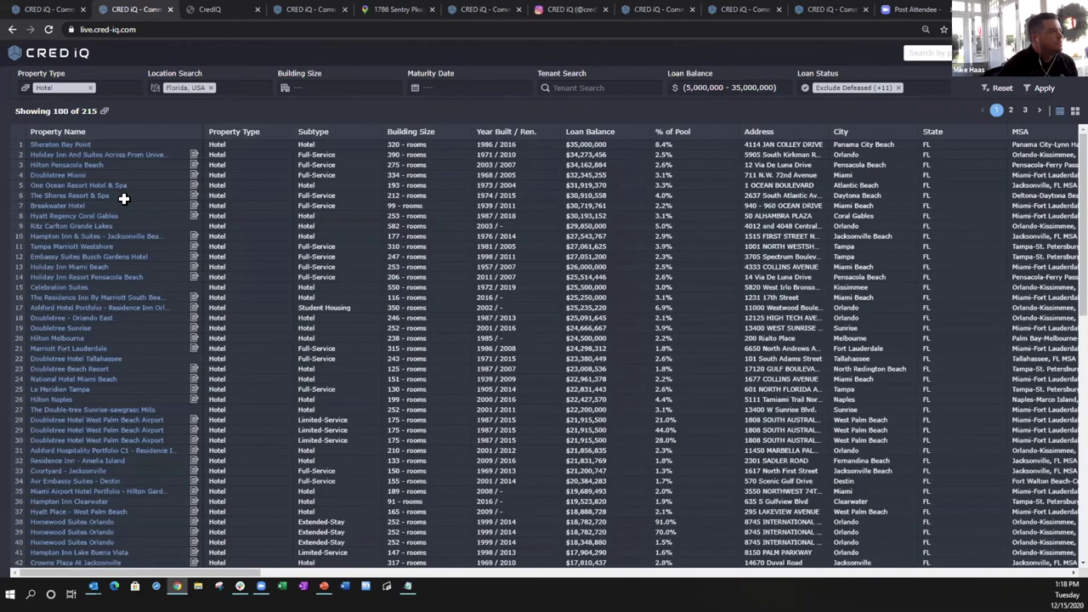
scroll(124, 206, "down", 2)
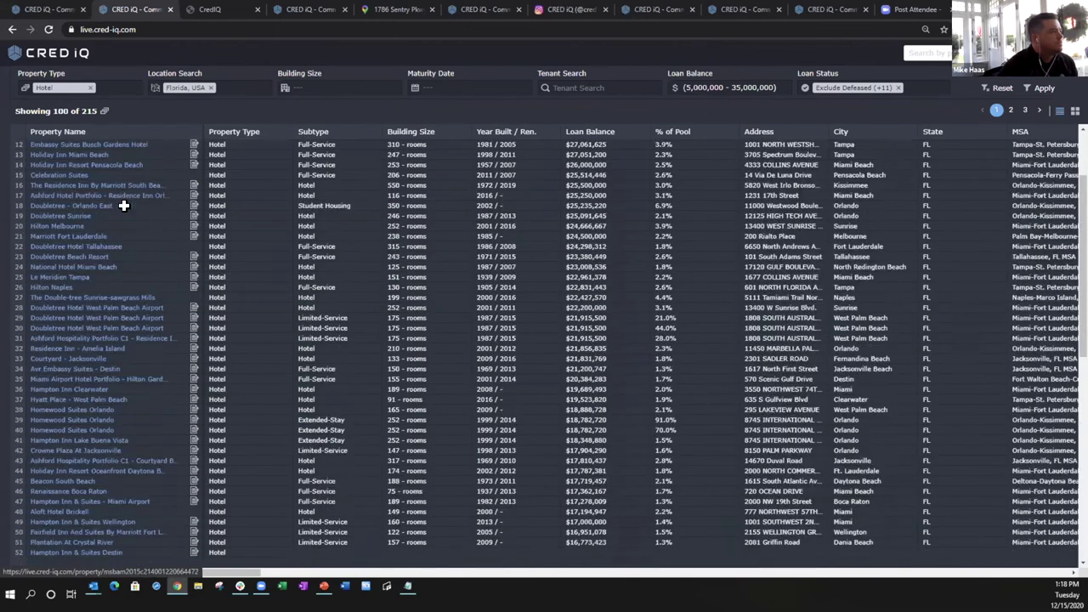
scroll(124, 217, "down", 2)
scroll(124, 218, "down", 2)
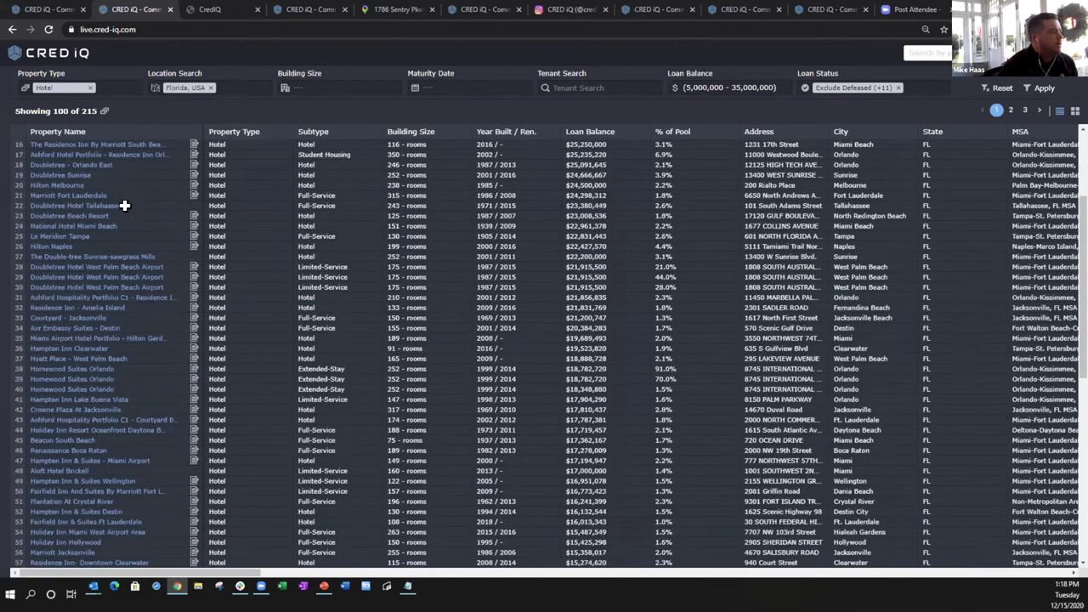
scroll(144, 391, "up", 2)
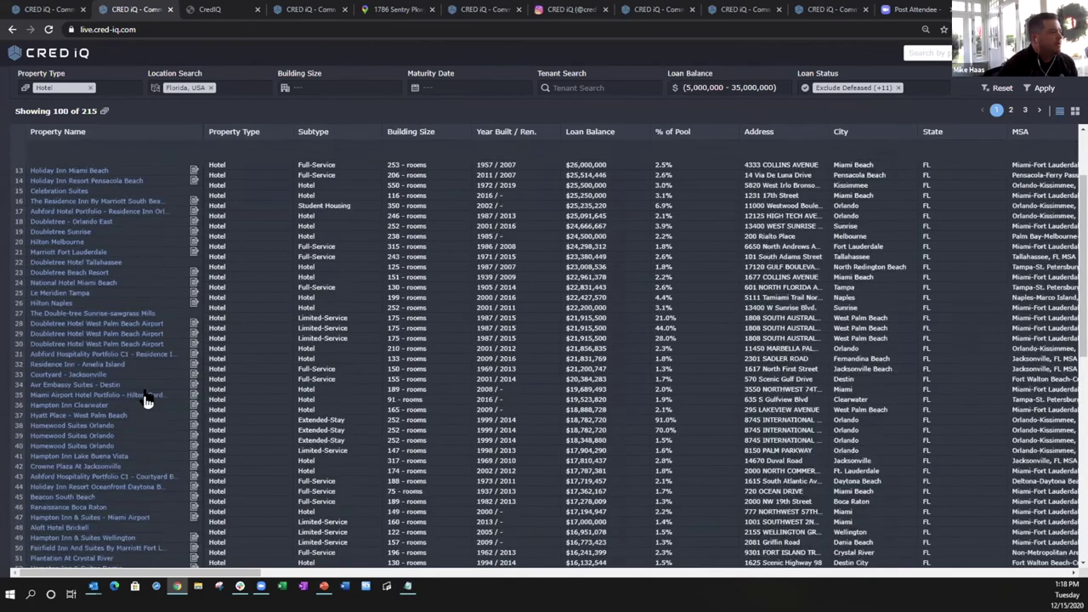
scroll(141, 308, "up", 2)
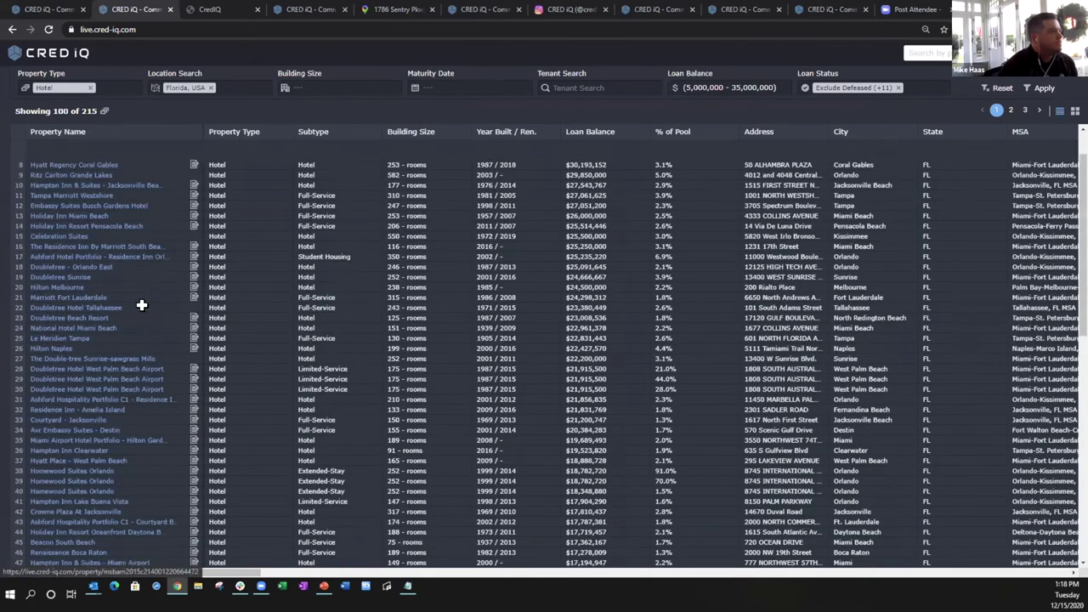
Review the Marriott Fort Lauderdale property's loan details, then its property details and location map
left_click(54, 298)
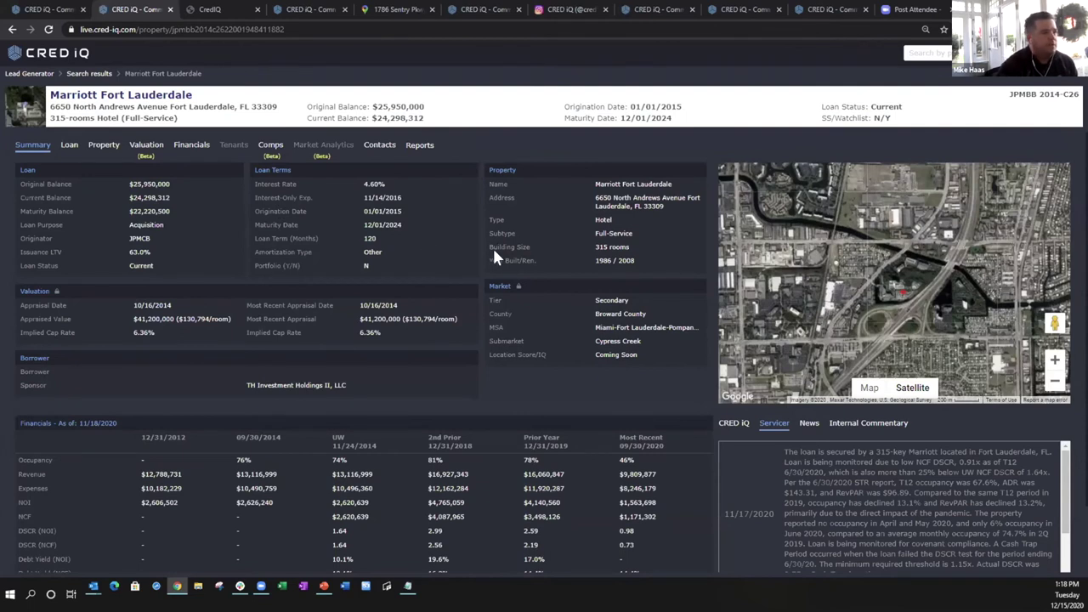
left_click(69, 146)
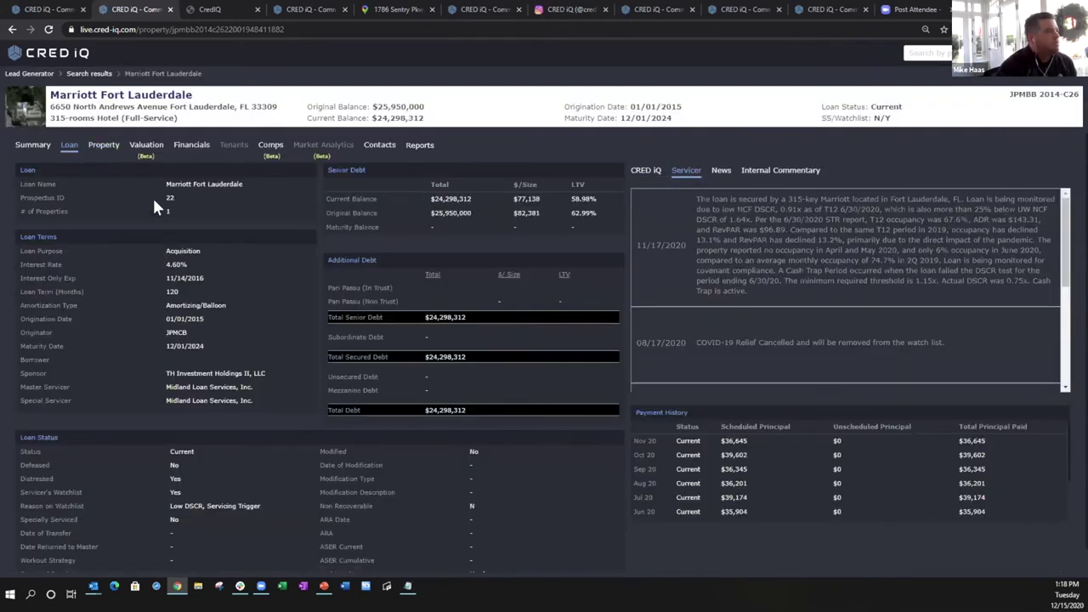
left_click(101, 146)
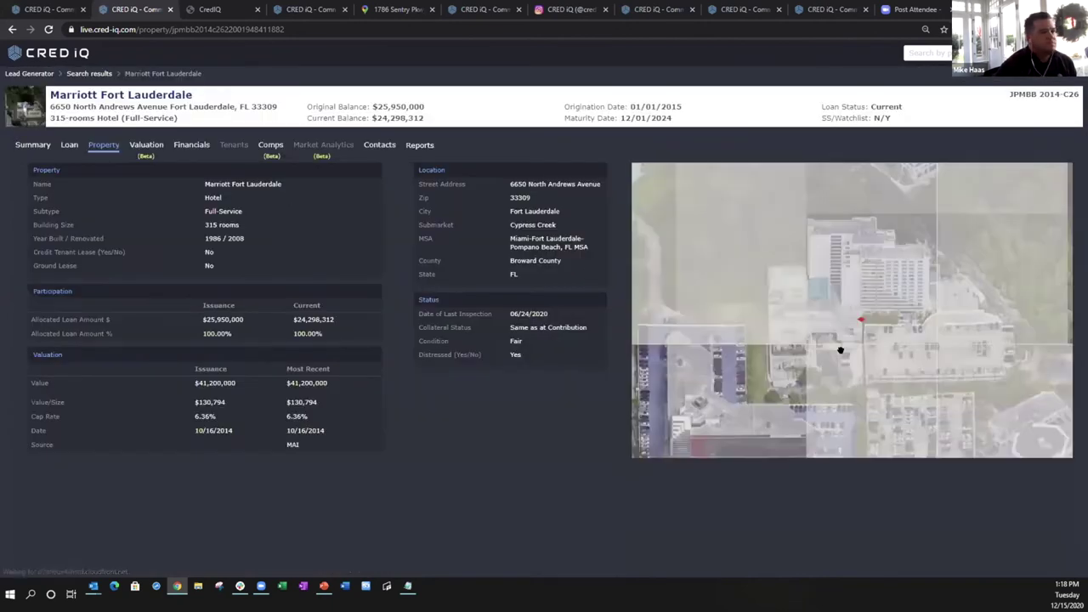
scroll(866, 339, "down", 1)
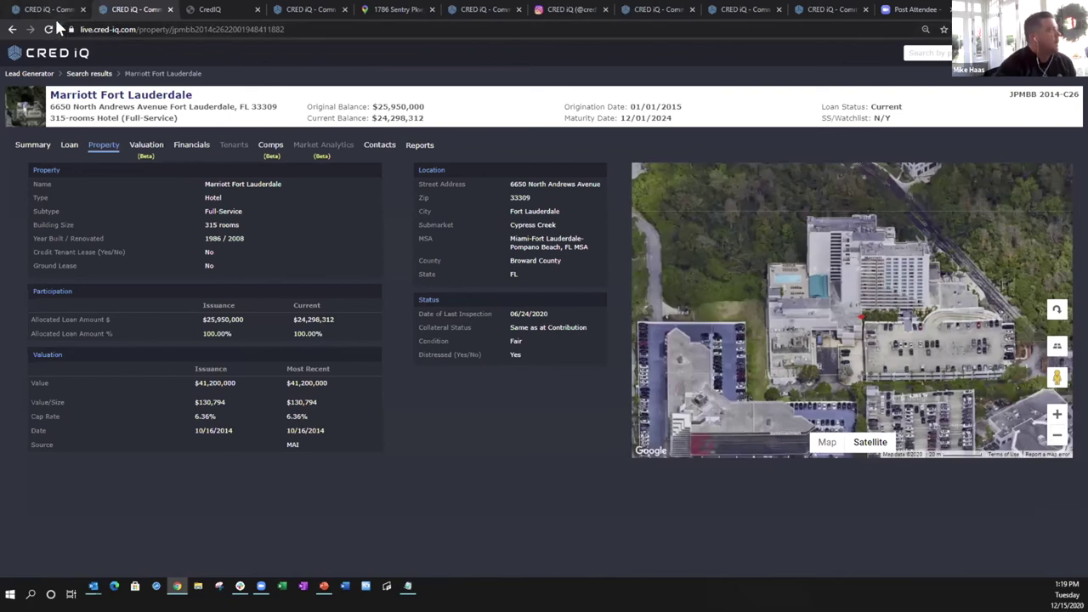
Reset the Lead Generator filters and search for tenant 'hobby lob', selecting all four Hobby Lobby variants
left_click(30, 73)
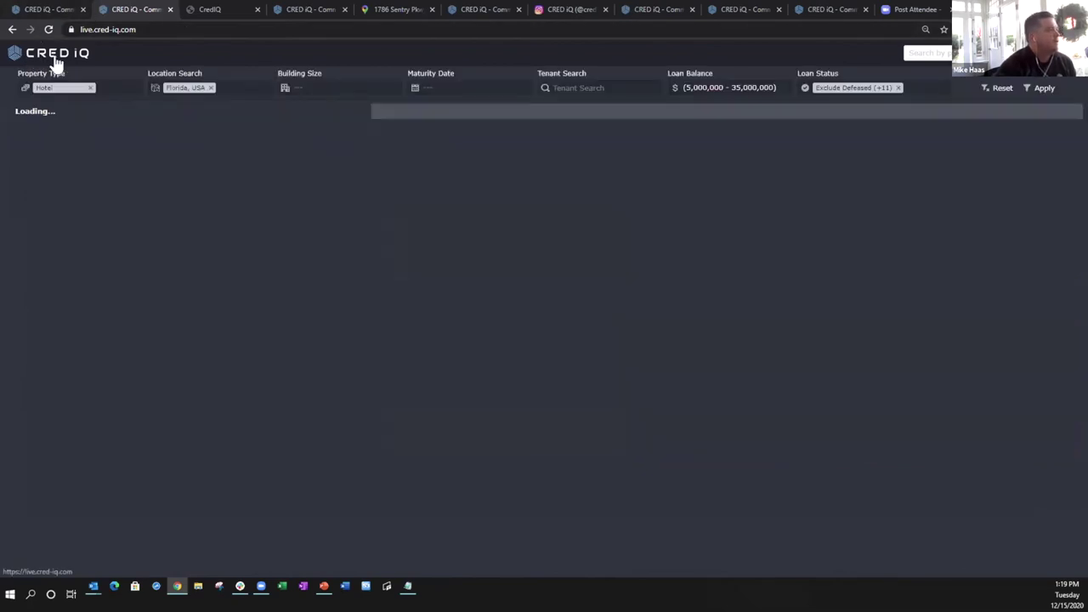
left_click(988, 89)
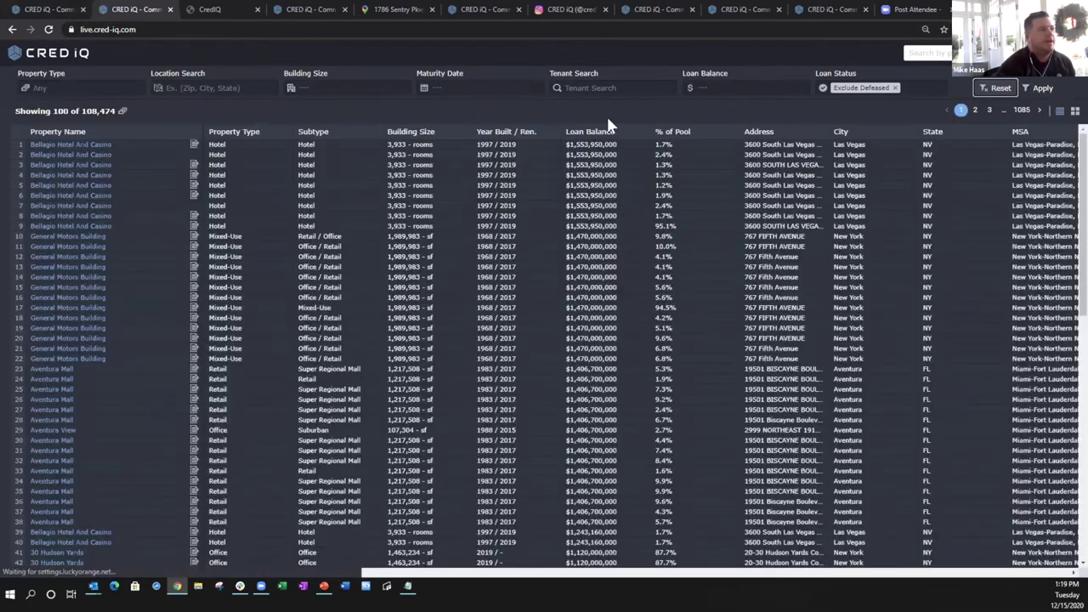
left_click(588, 87)
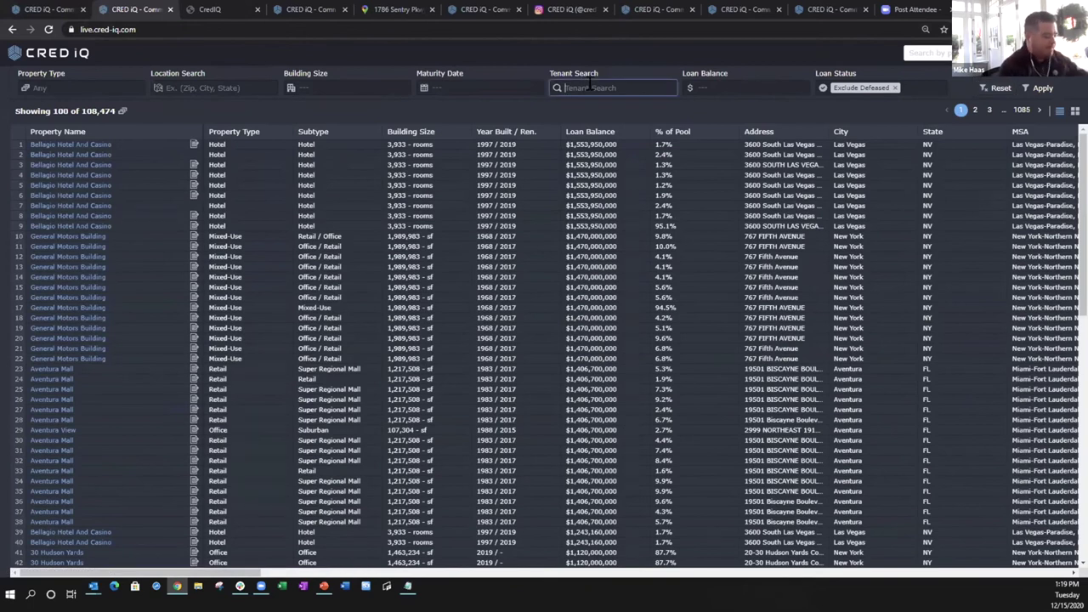
type("hobby")
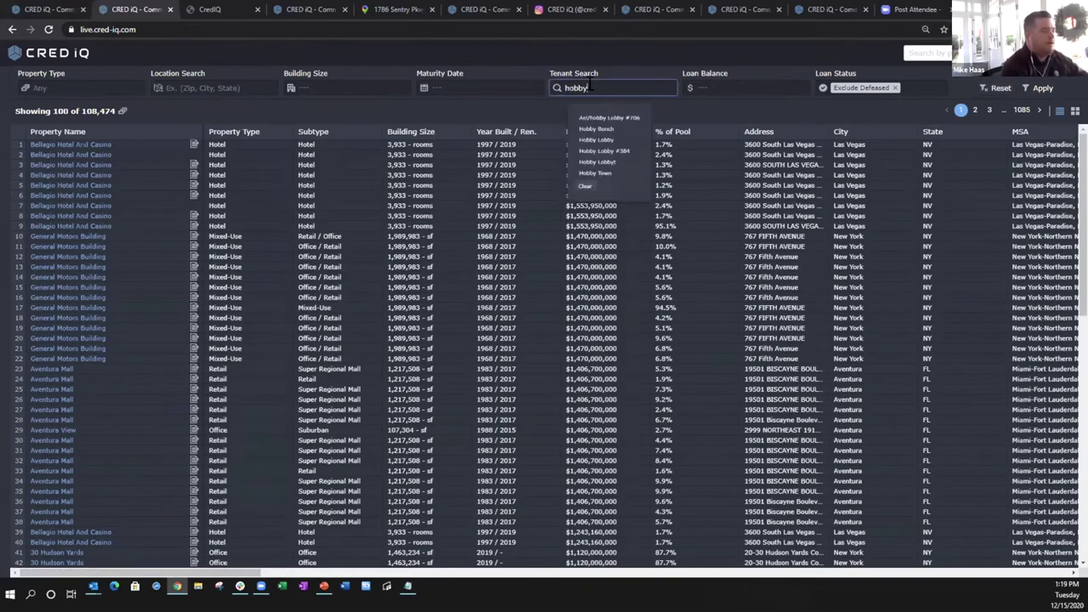
type(" lob")
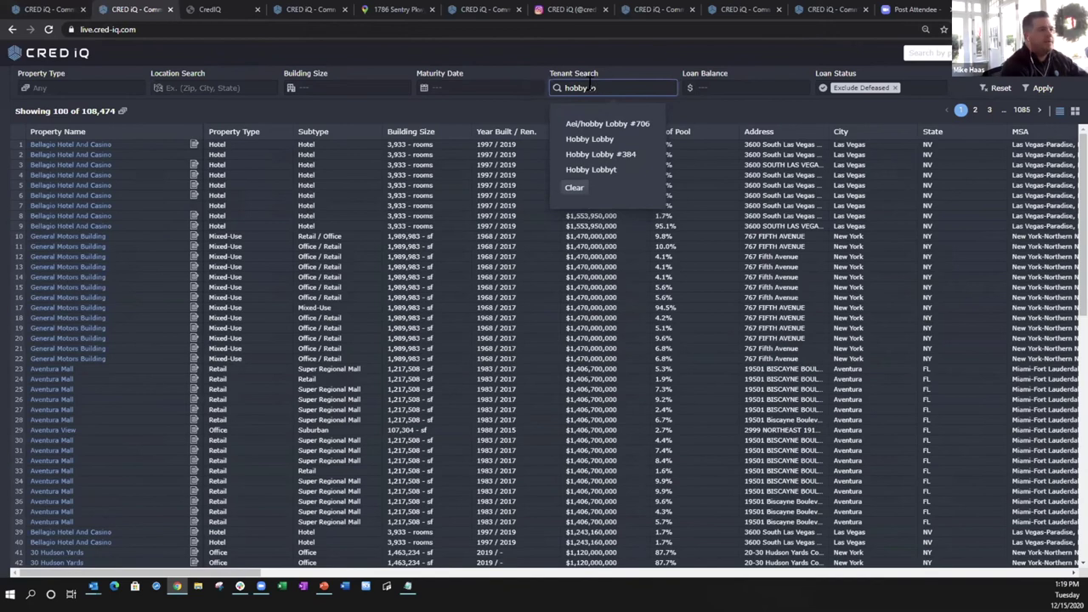
left_click(587, 125)
left_click(579, 140)
left_click(583, 155)
left_click(579, 170)
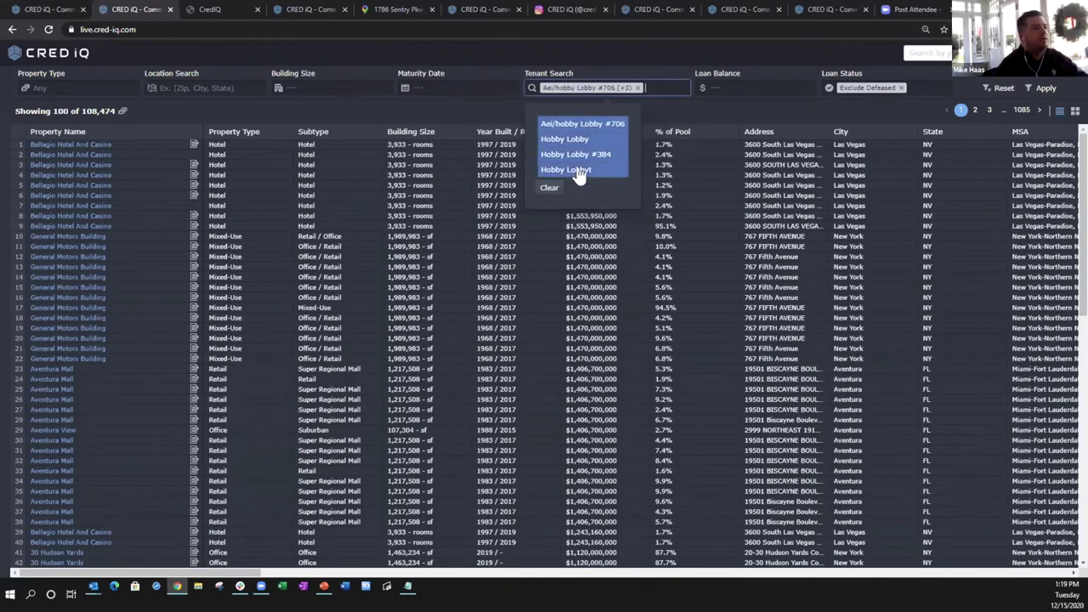
left_click(1049, 90)
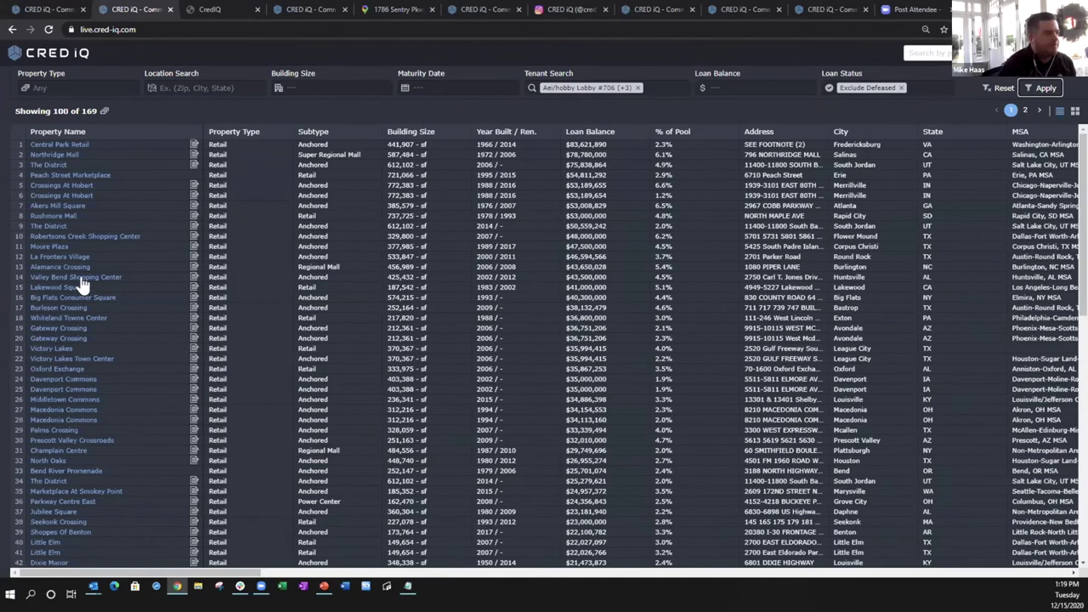
left_click(97, 240)
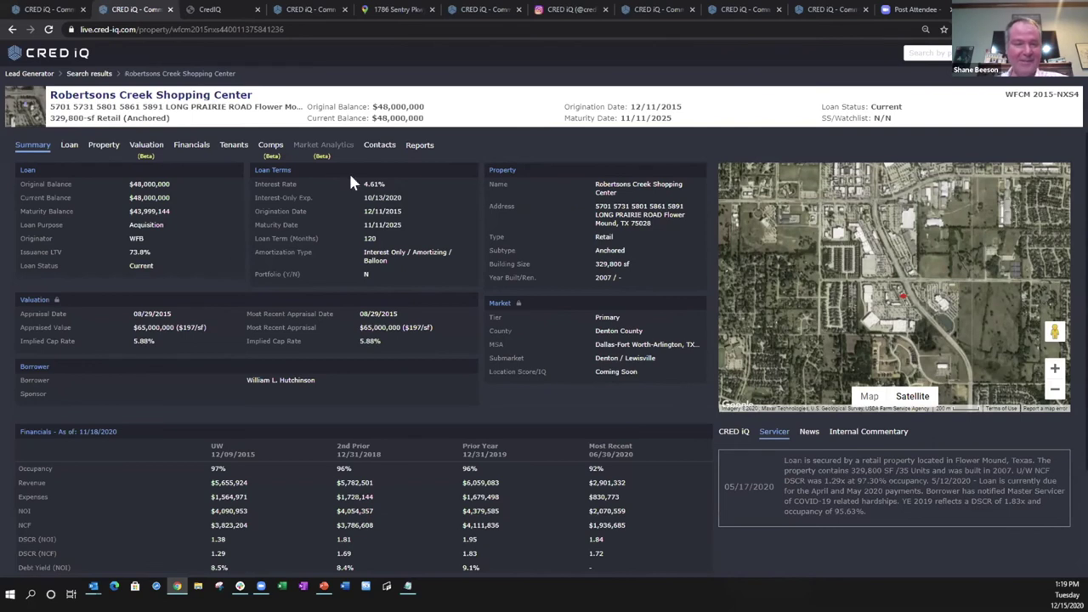
left_click(378, 148)
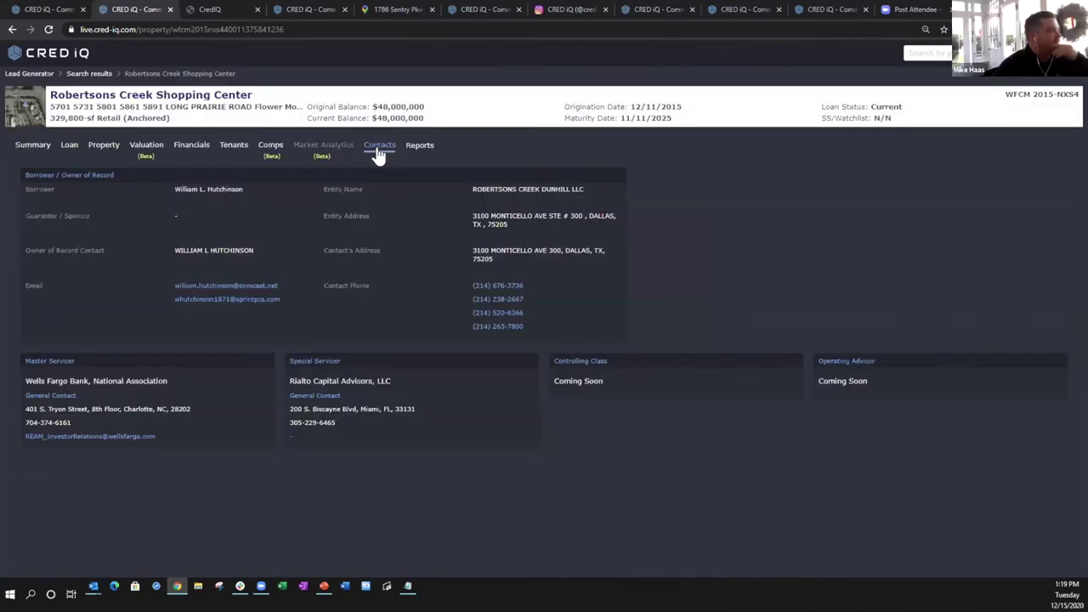
left_click(192, 146)
left_click(261, 173)
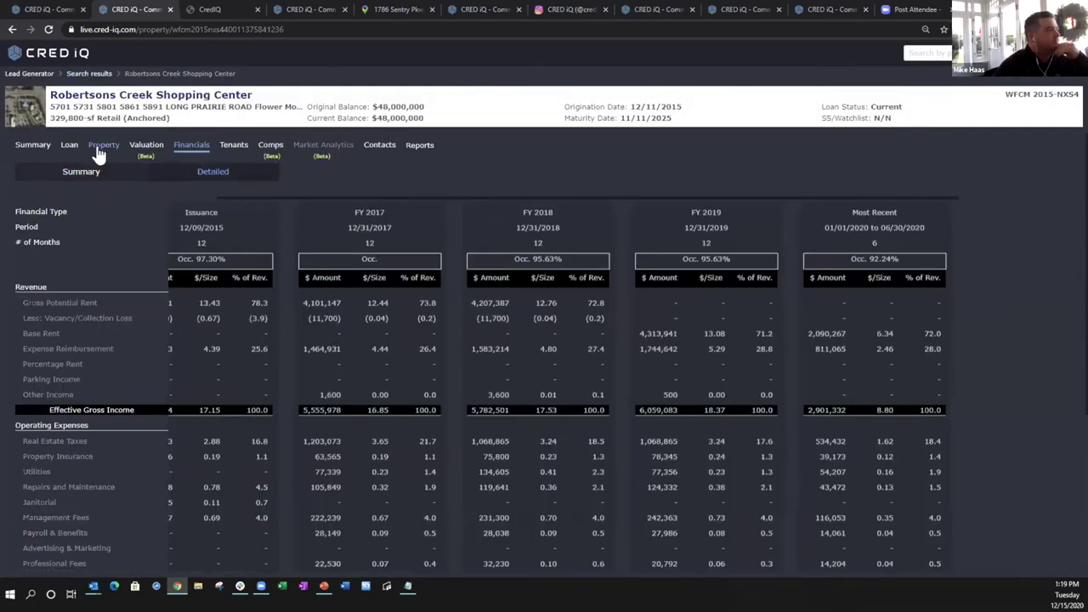
left_click(100, 146)
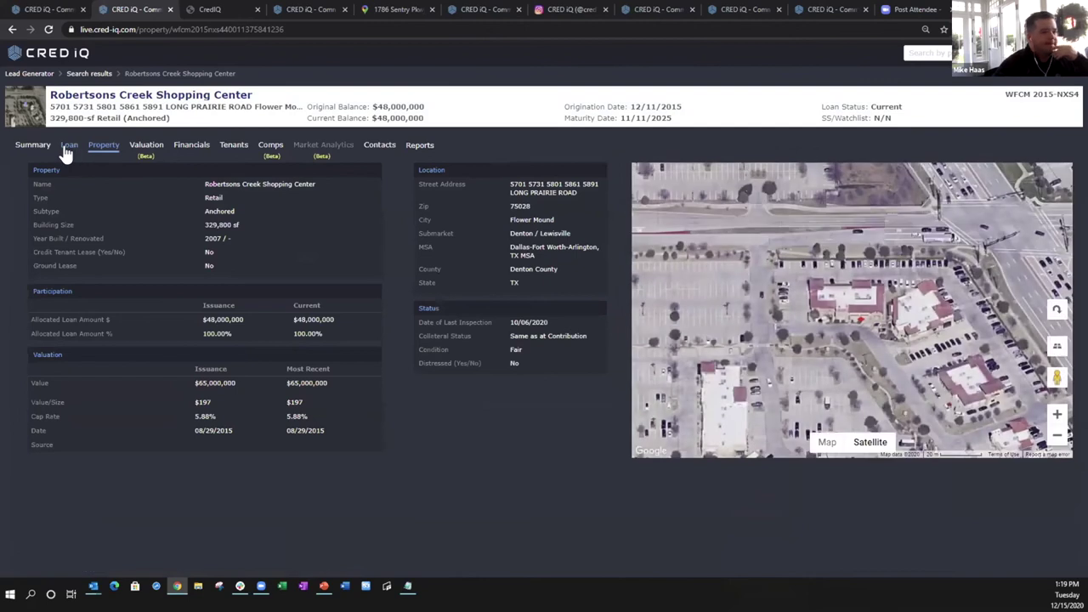
left_click(66, 150)
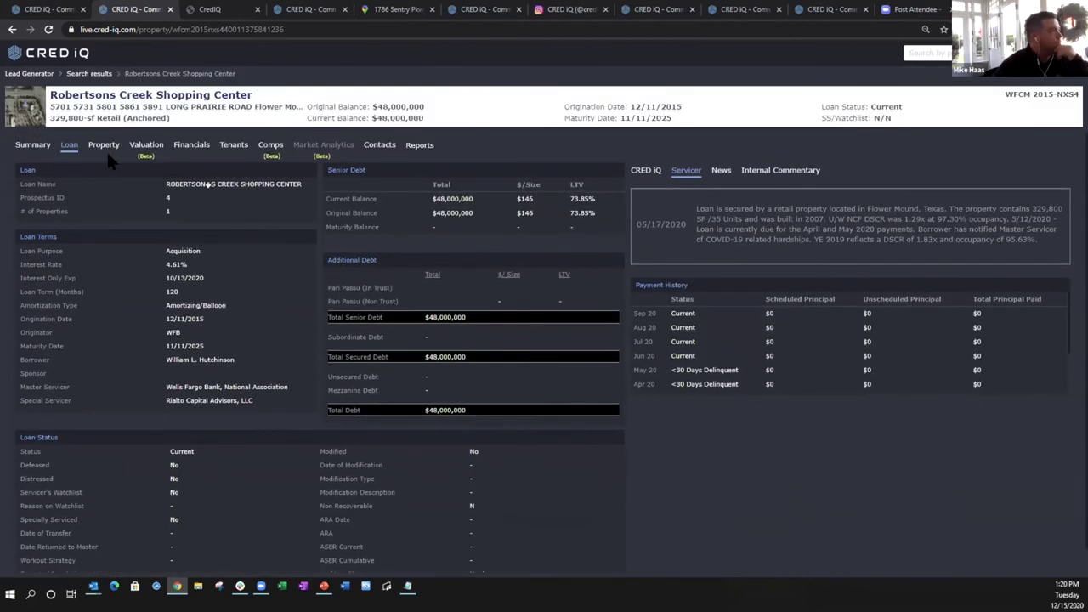
left_click(80, 73)
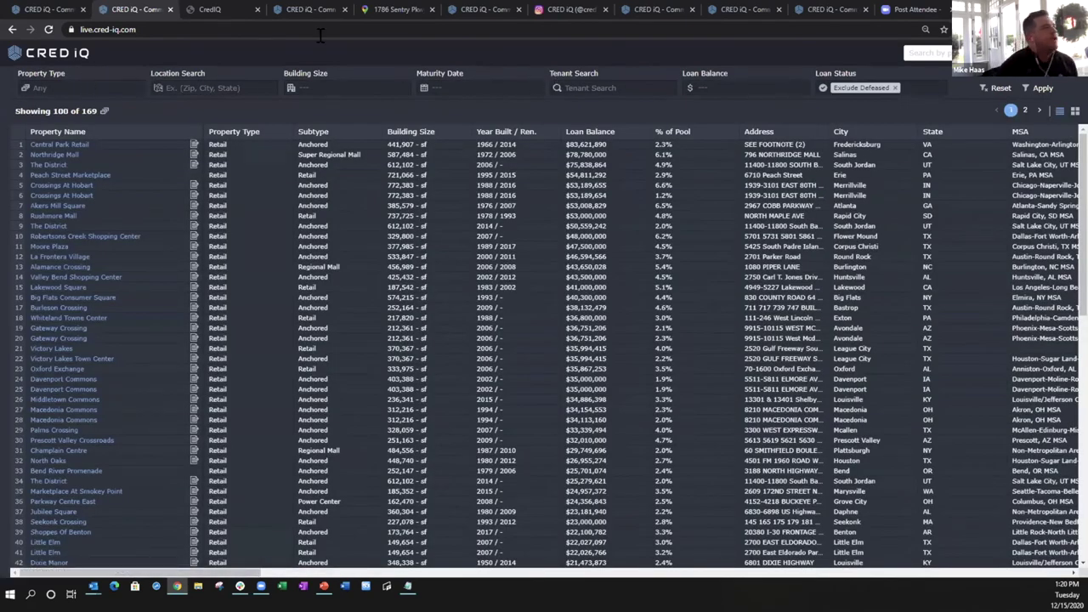
Show Midtown I & Ii's Market Analytics with Atlanta and Downtown rent and vacancy figures for 2005–2019
left_click(651, 9)
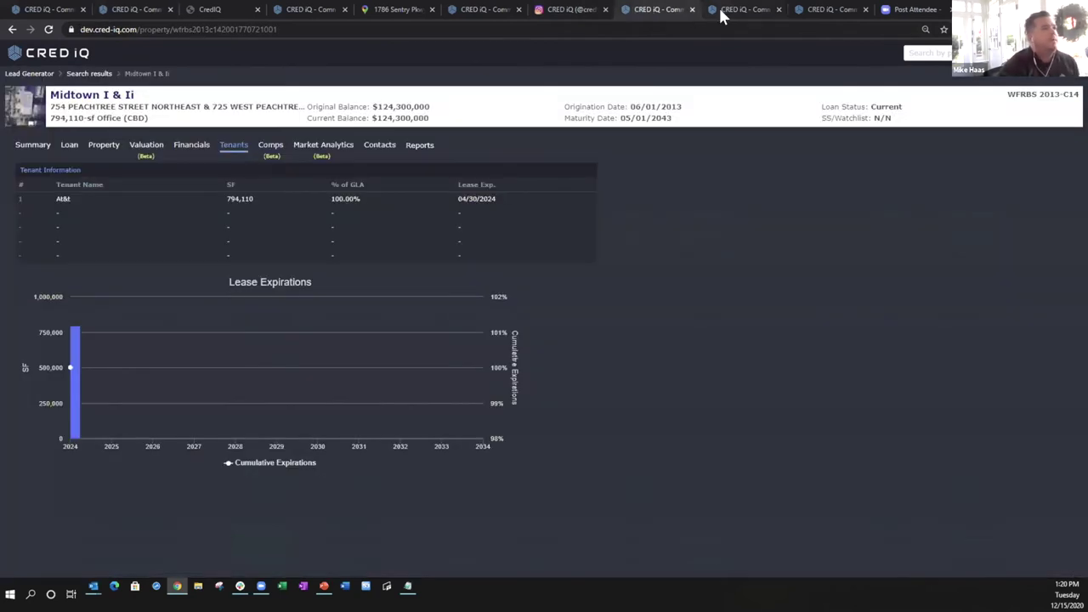
left_click(331, 146)
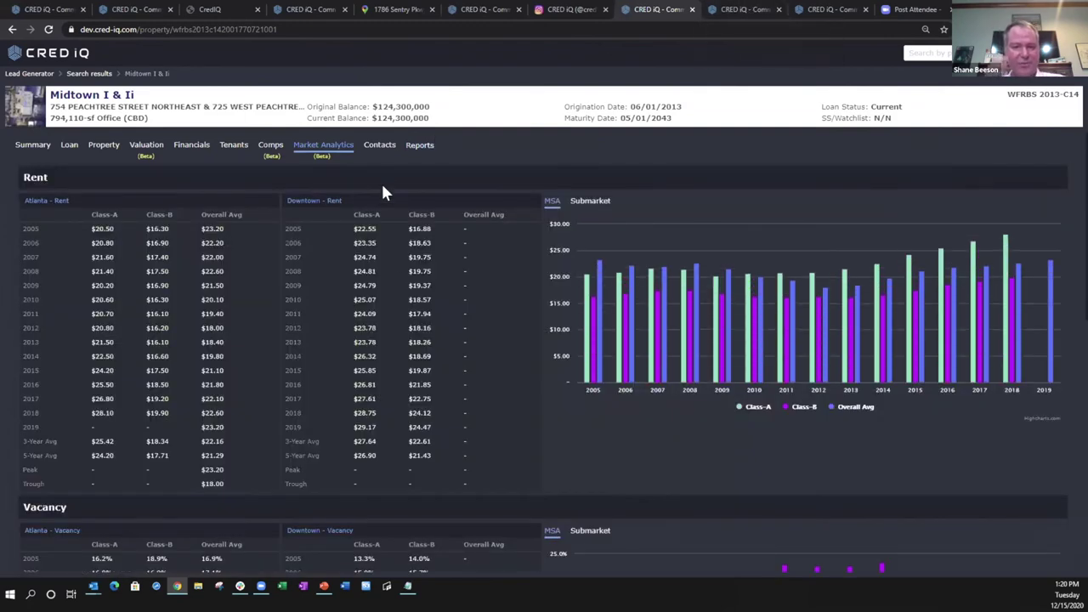
scroll(413, 324, "down", 1)
scroll(414, 324, "up", 1)
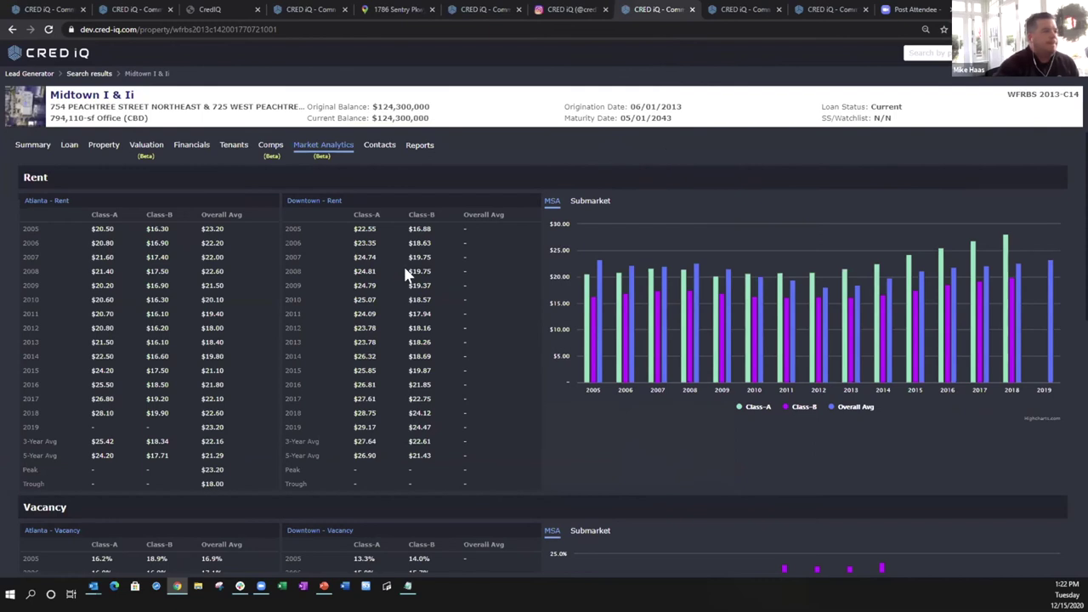
Scroll through Vacancy, Cap Rate and Absorption, settling on Atlanta's 14.6% Class-A vacancy figures
scroll(394, 278, "down", 3)
scroll(391, 281, "up", 3)
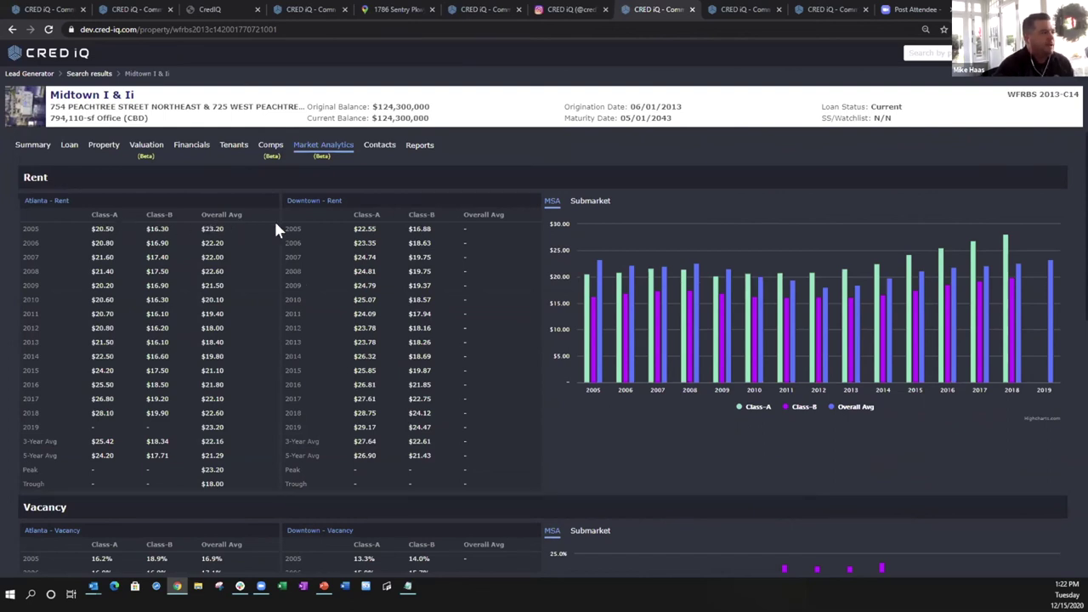
scroll(366, 242, "down", 1)
scroll(361, 240, "up", 1)
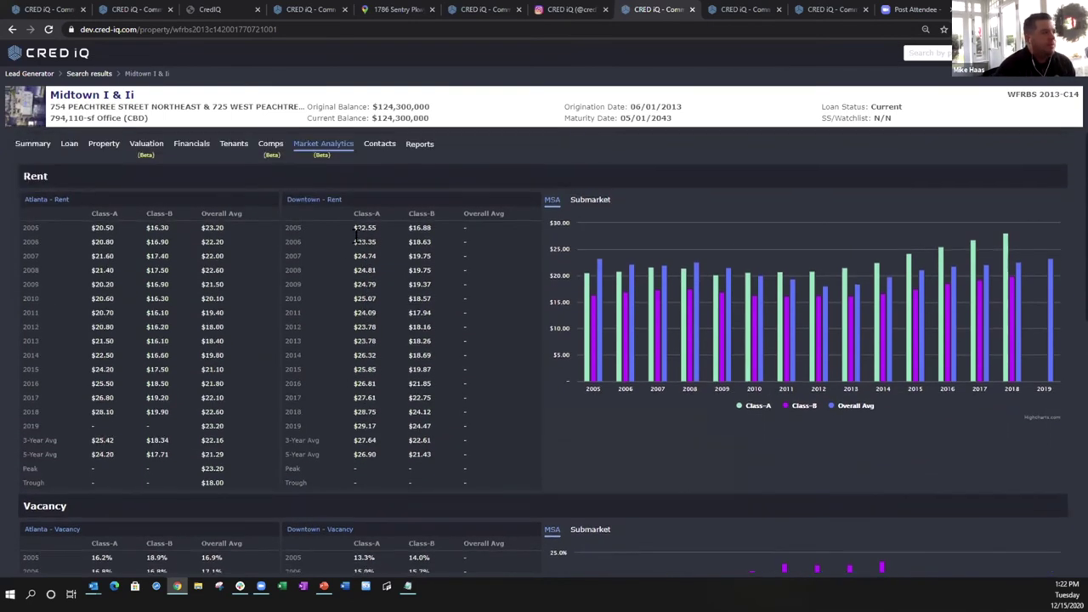
scroll(333, 270, "down", 4)
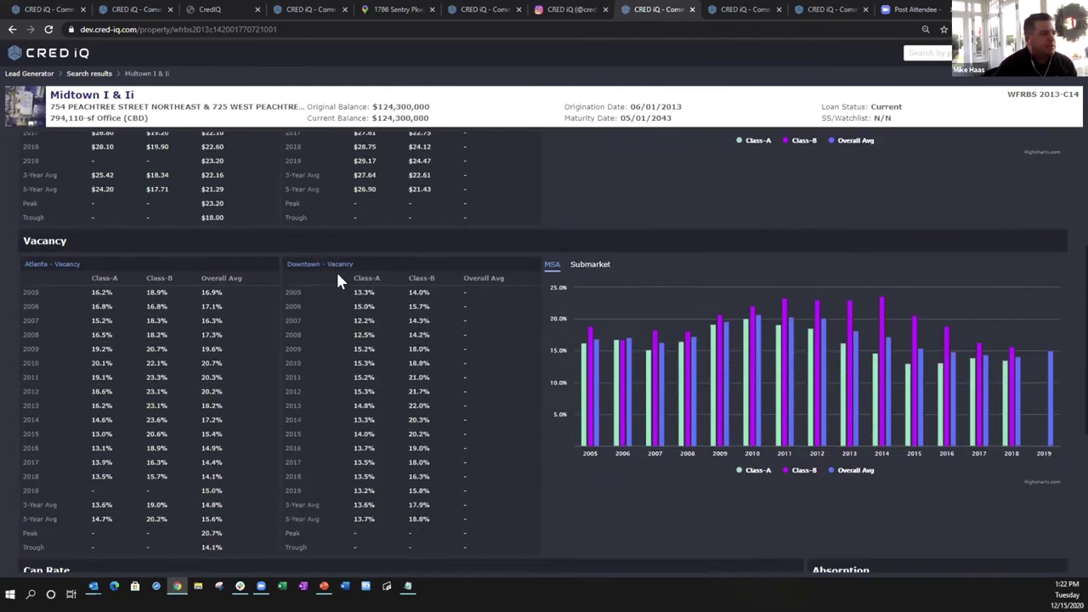
scroll(338, 274, "down", 4)
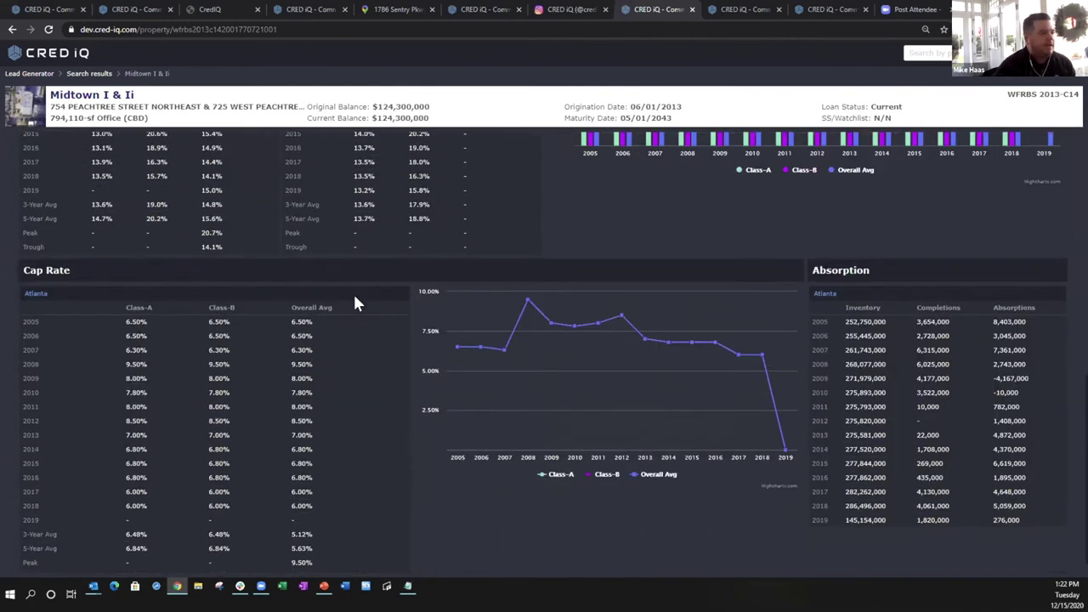
scroll(888, 371, "up", 10)
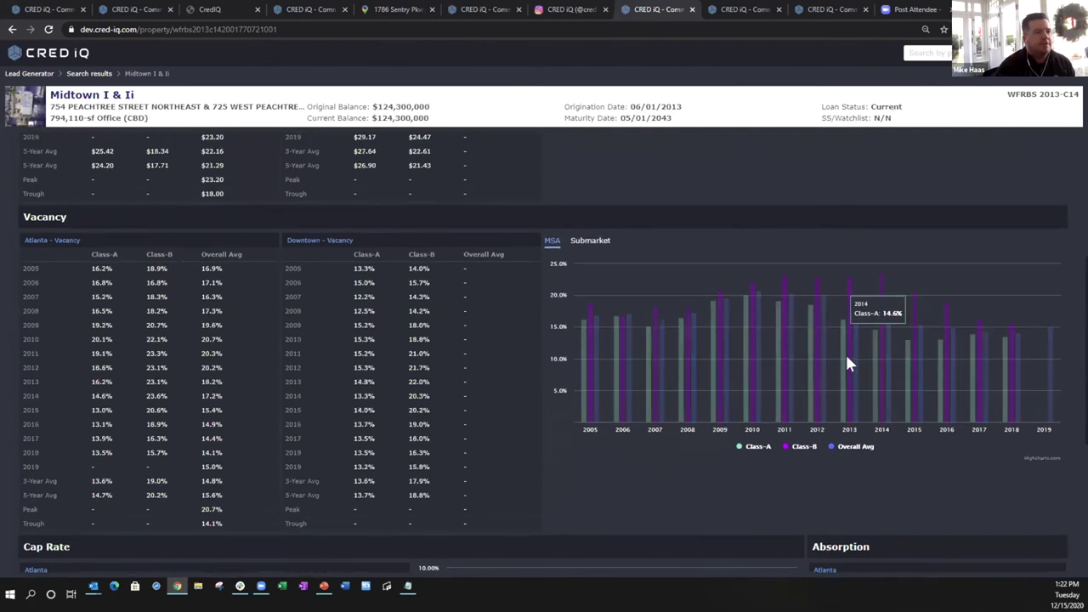
Start a new property valuation named 'Sample' with building type Office and subtype Urban
left_click(727, 10)
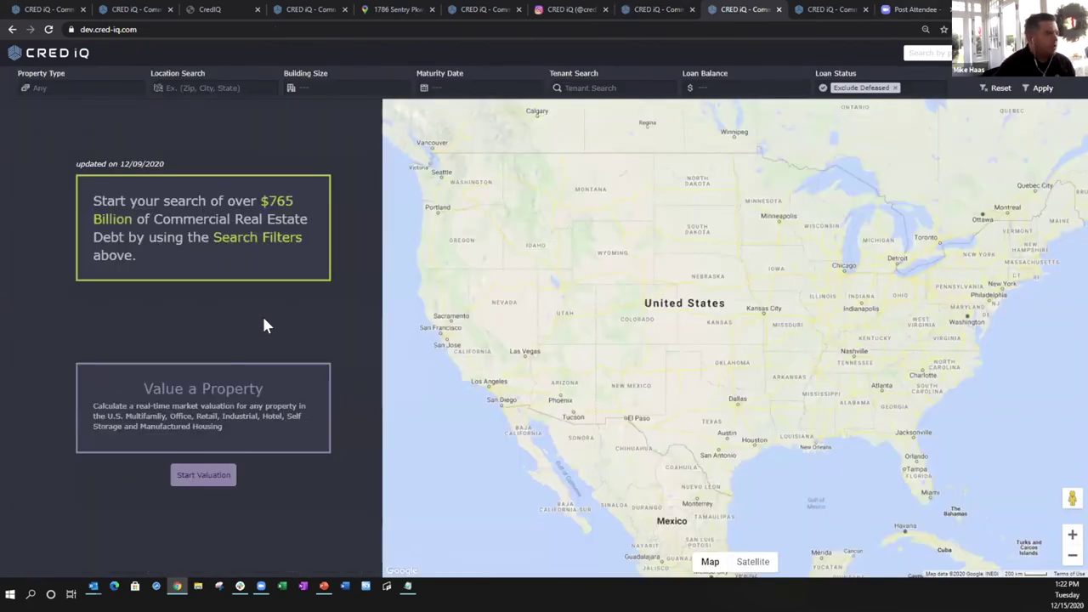
left_click(200, 478)
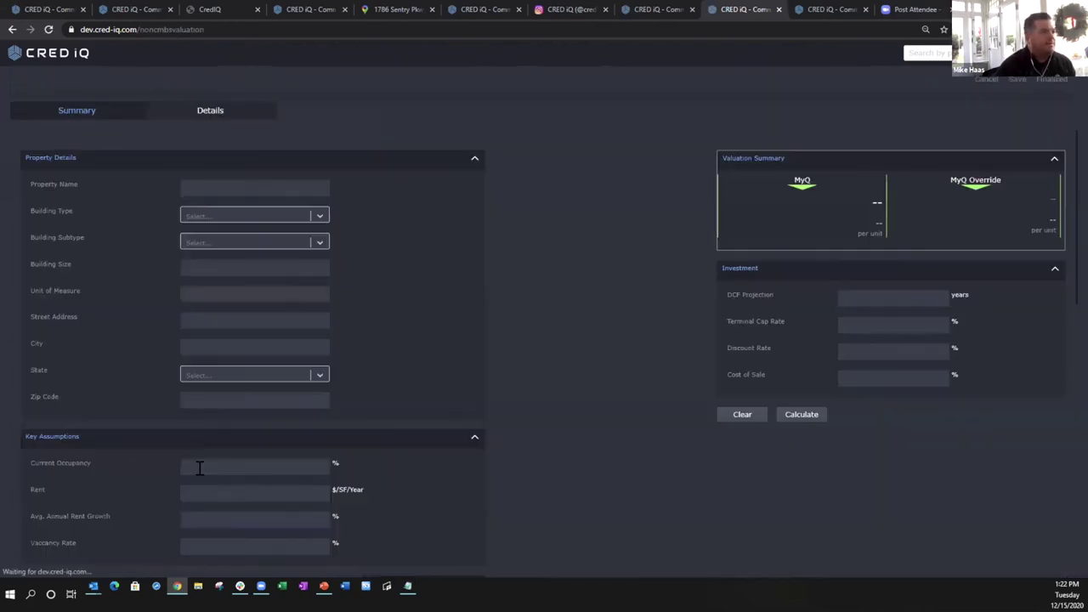
left_click(237, 183)
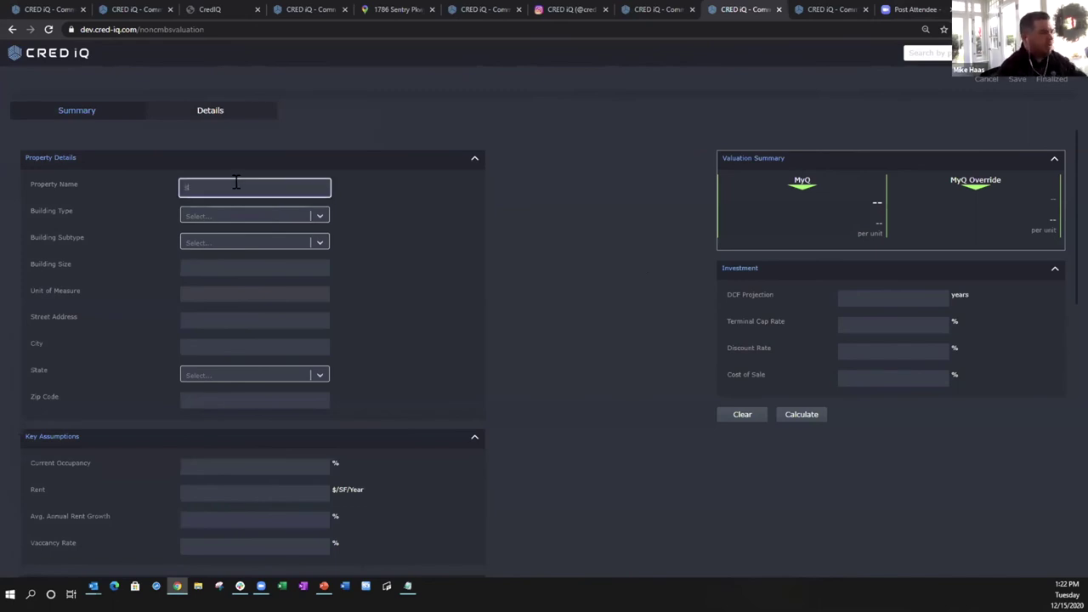
type("Sample")
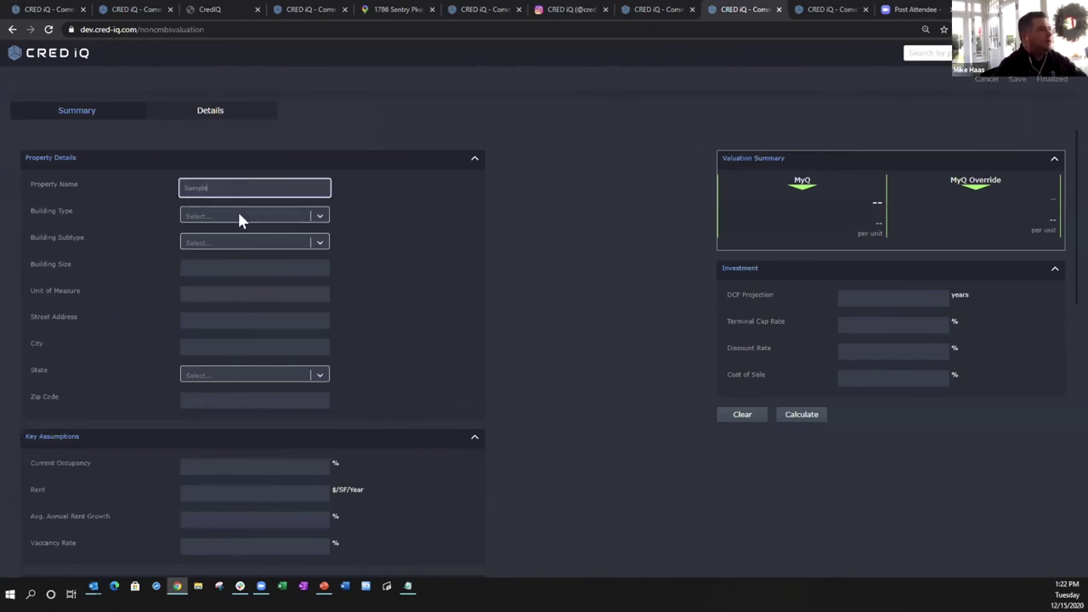
left_click(237, 212)
left_click(235, 232)
left_click(225, 240)
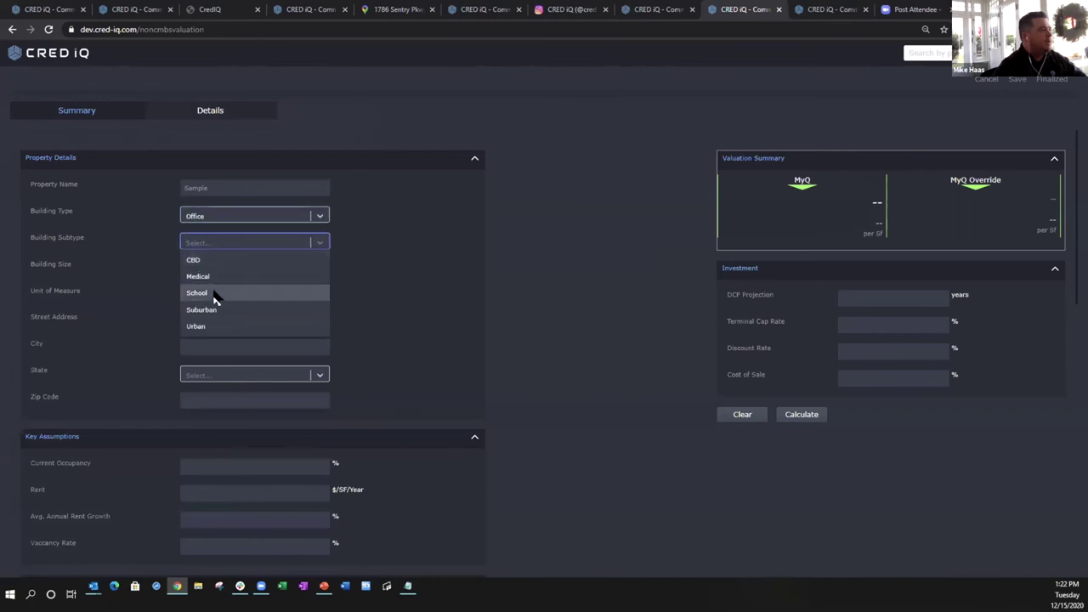
left_click(207, 327)
Enter 200000 sf building size and address Main, Philadelphia, Pennsylvania, 19103
left_click(214, 265)
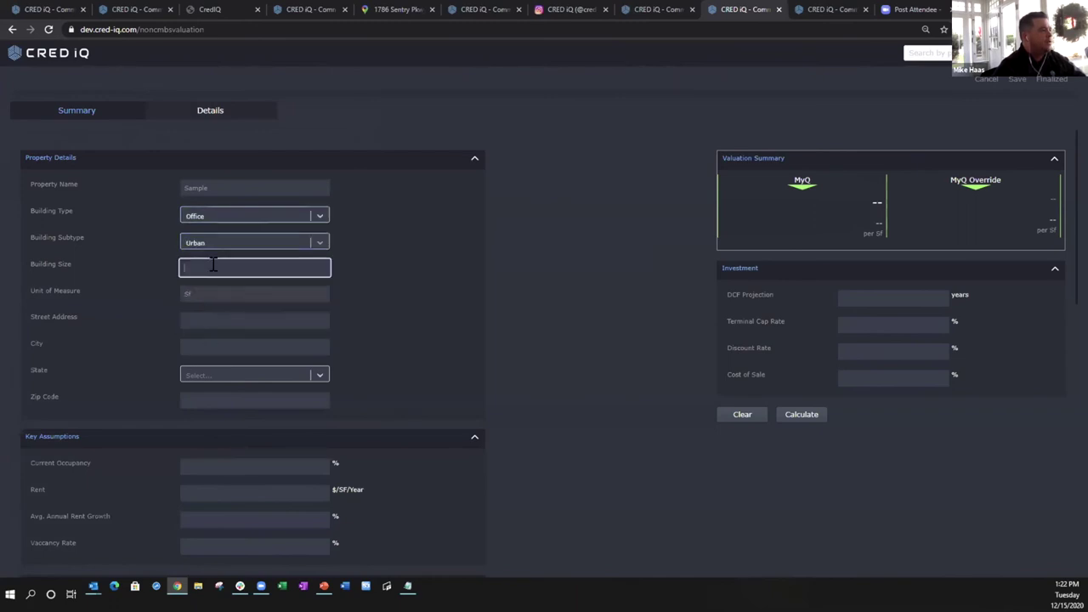
type("200000")
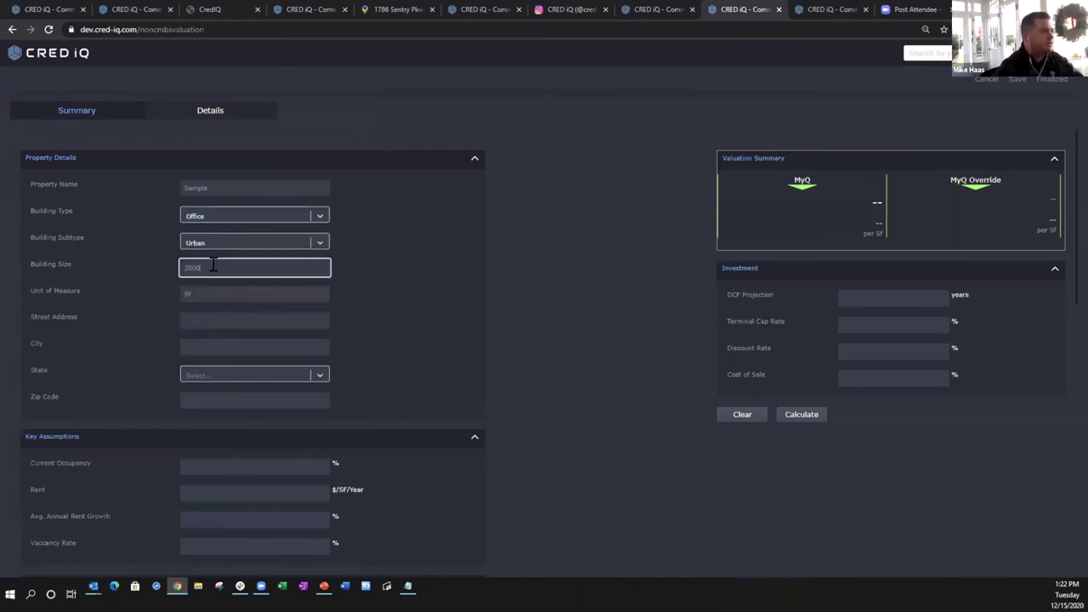
left_click(208, 316)
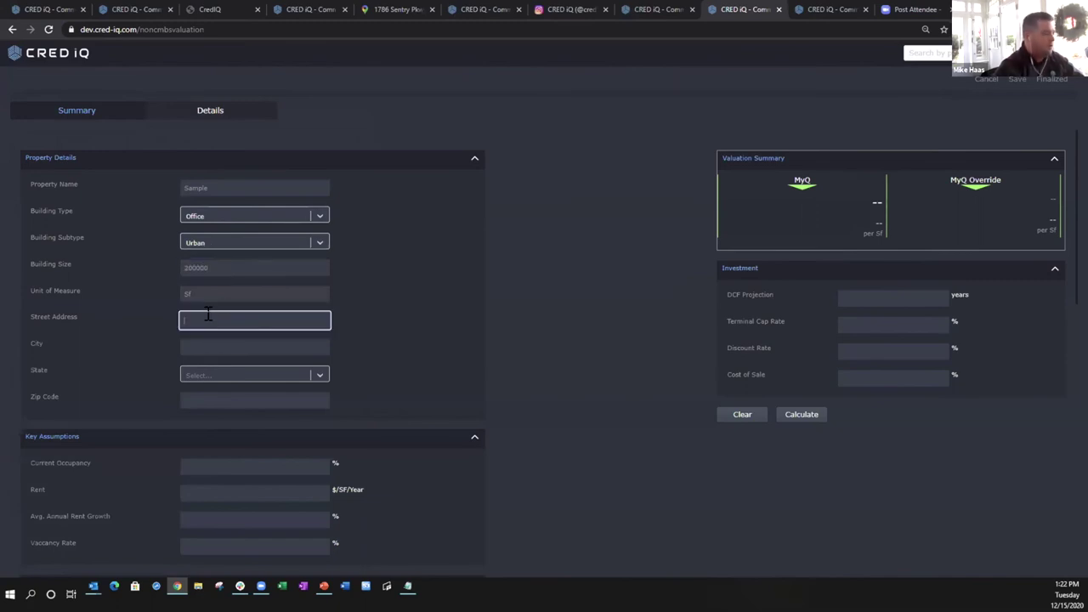
type("Main")
key("Tab")
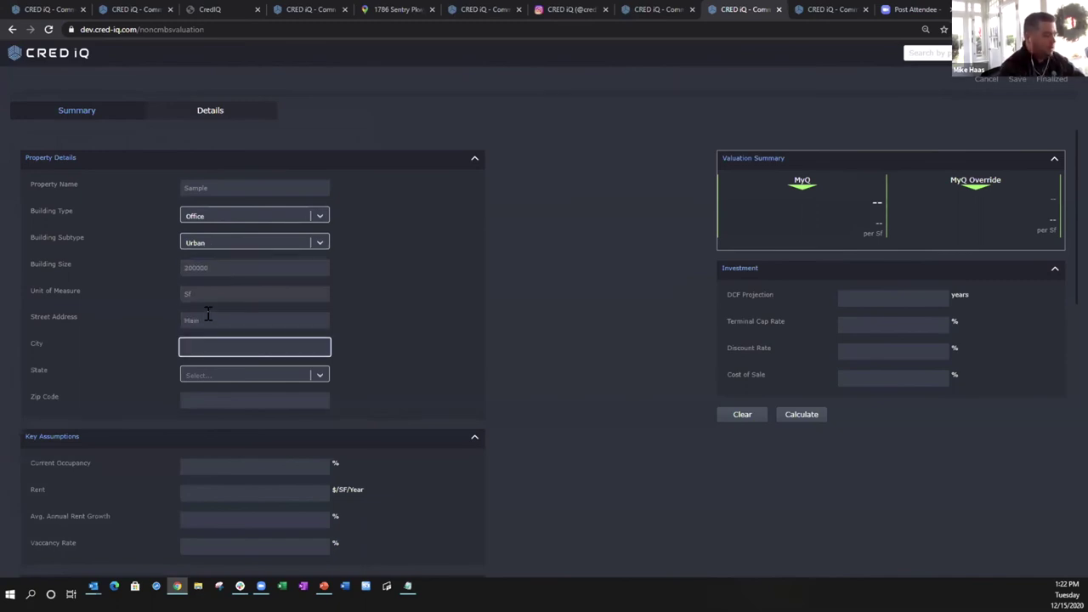
type("Thilad")
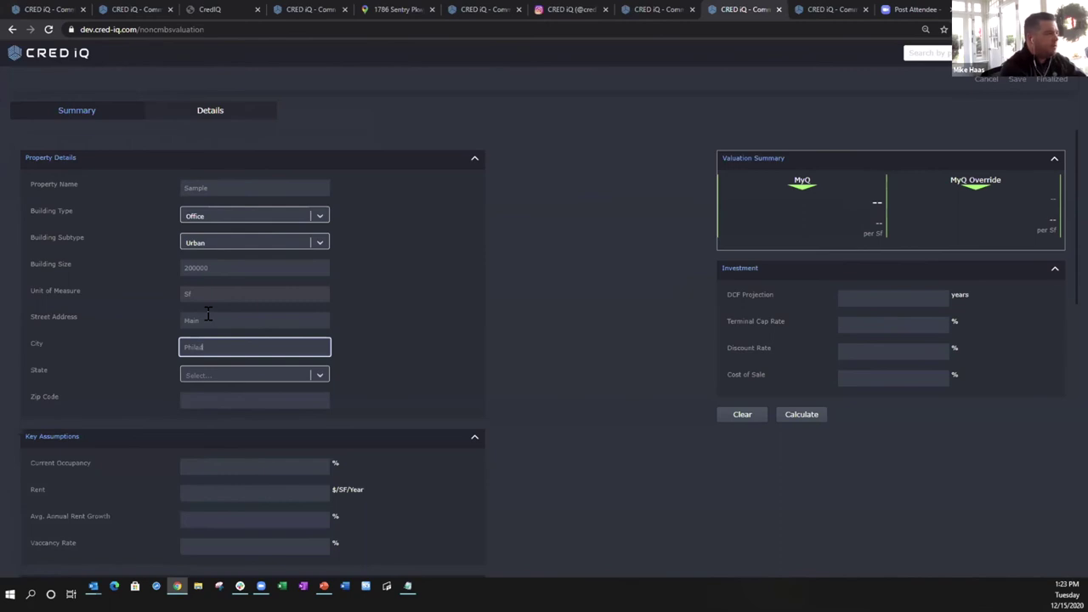
type("elphia")
key("Tab")
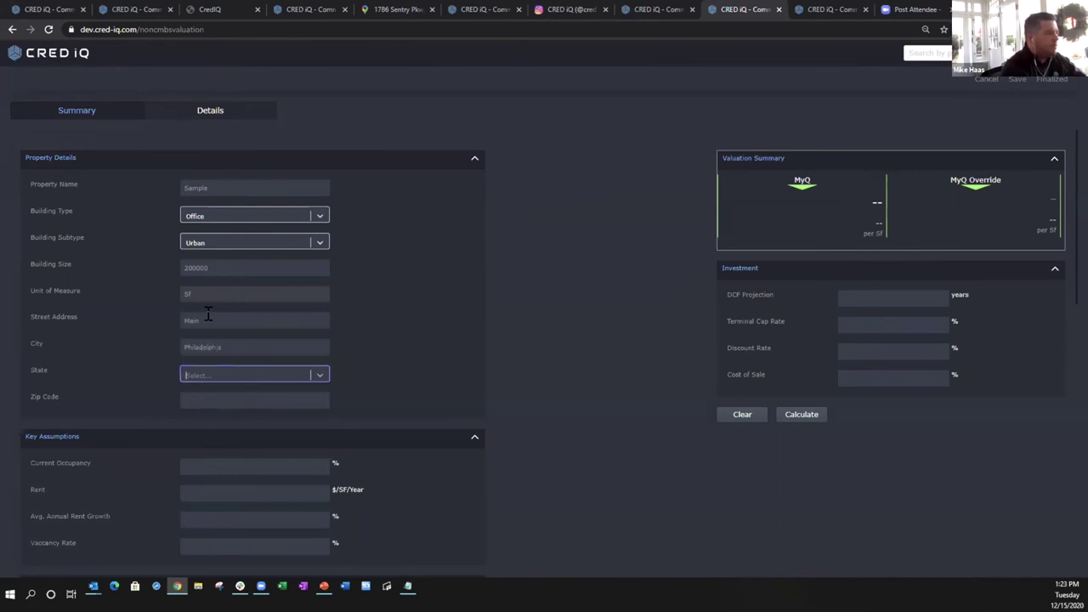
type("p")
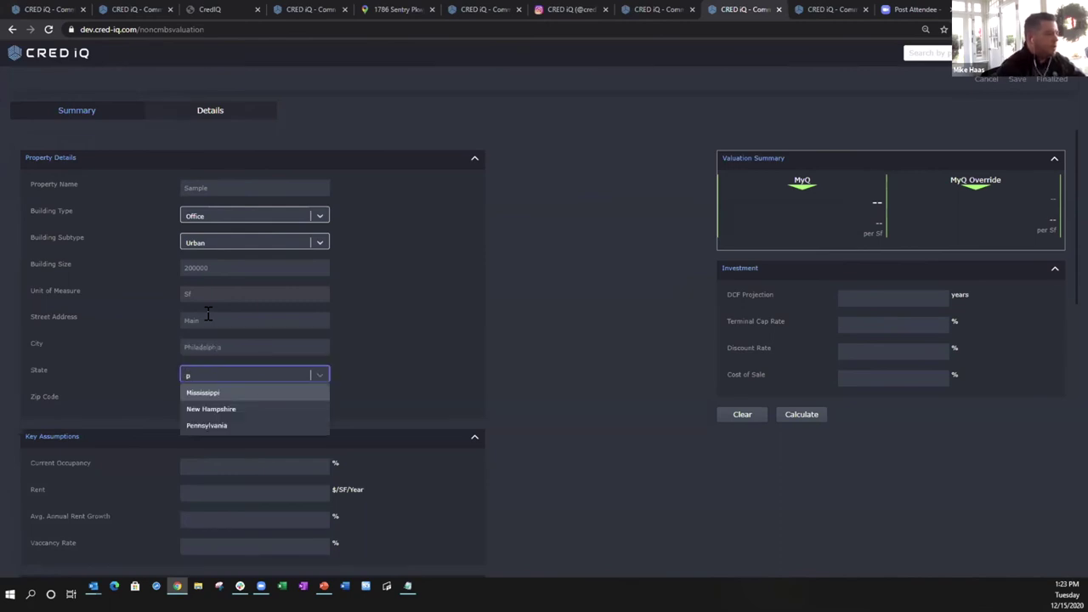
left_click(209, 425)
left_click(217, 399)
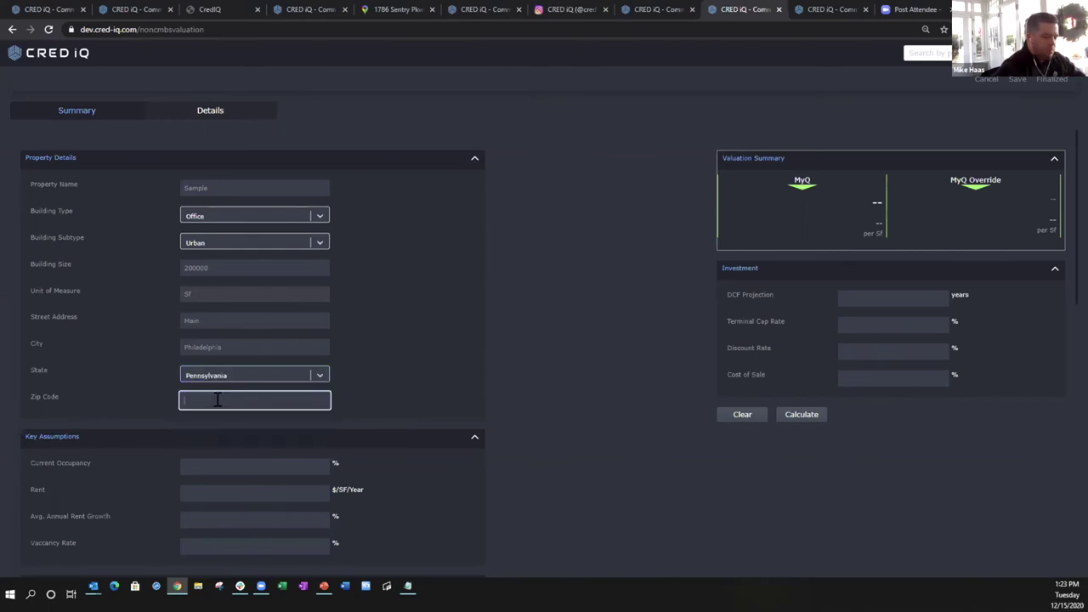
type("19103")
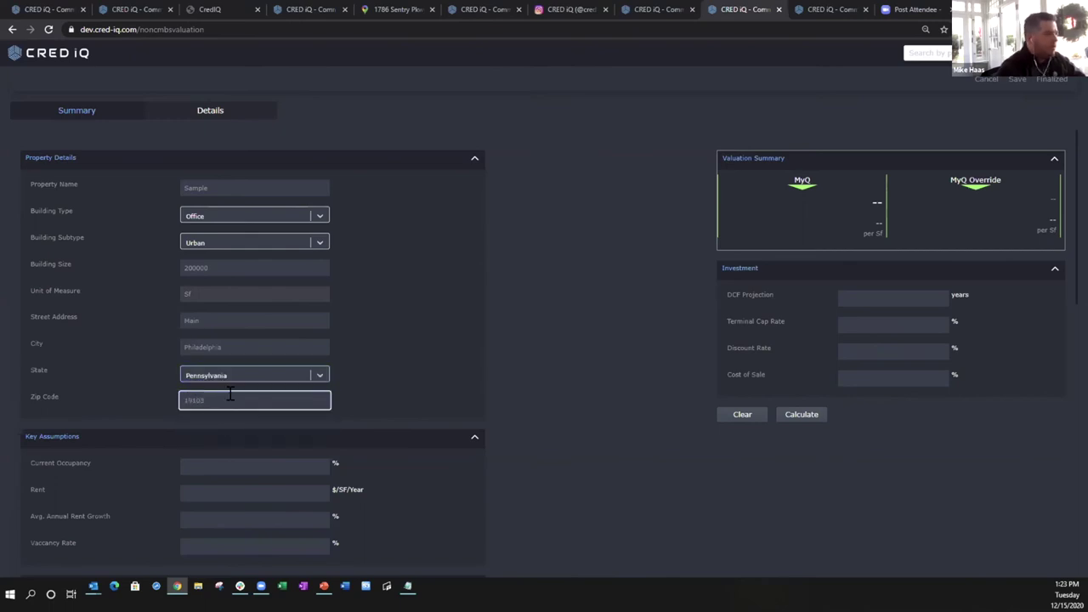
left_click(403, 408)
Enter key assumptions: 80% occupancy, $26 rent, 1.5% annual rent growth and 12% vacancy
scroll(400, 408, "down", 3)
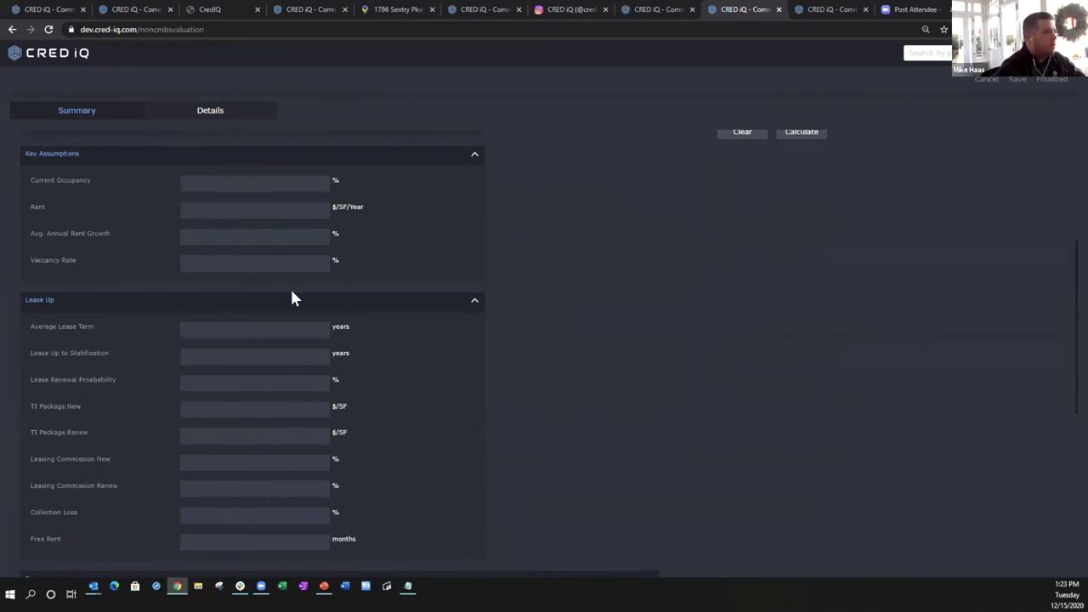
scroll(290, 306, "up", 1)
left_click(249, 295)
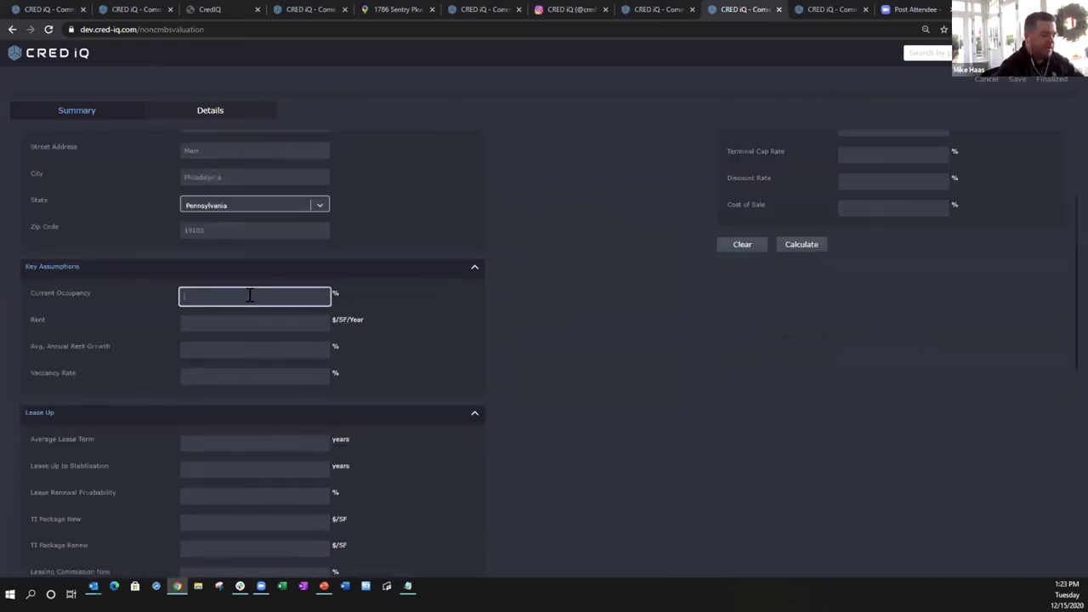
type("80")
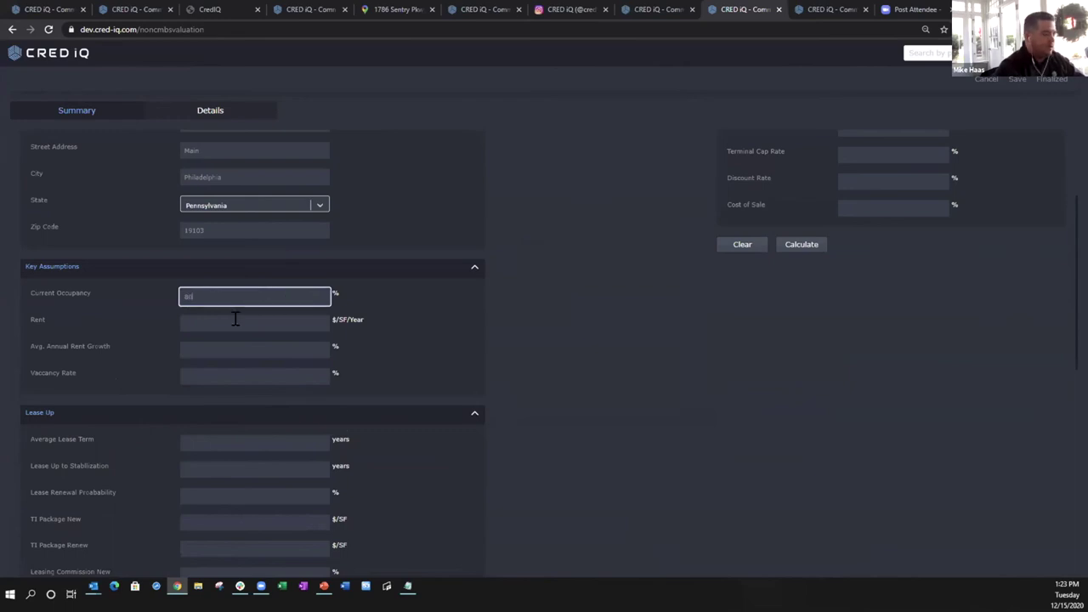
left_click(236, 319)
type("26")
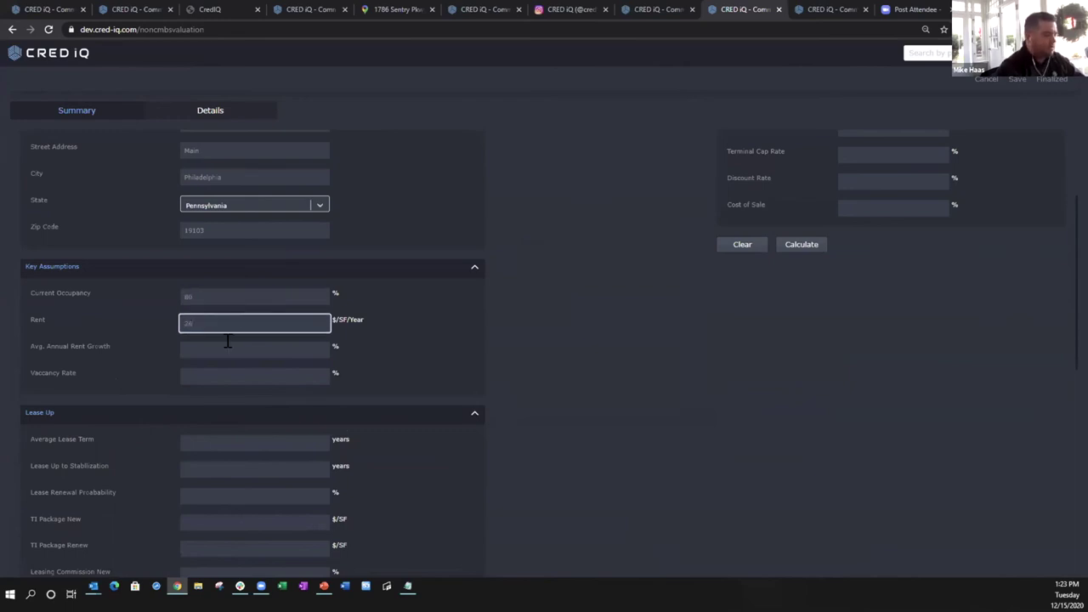
left_click(228, 340)
type("1.5")
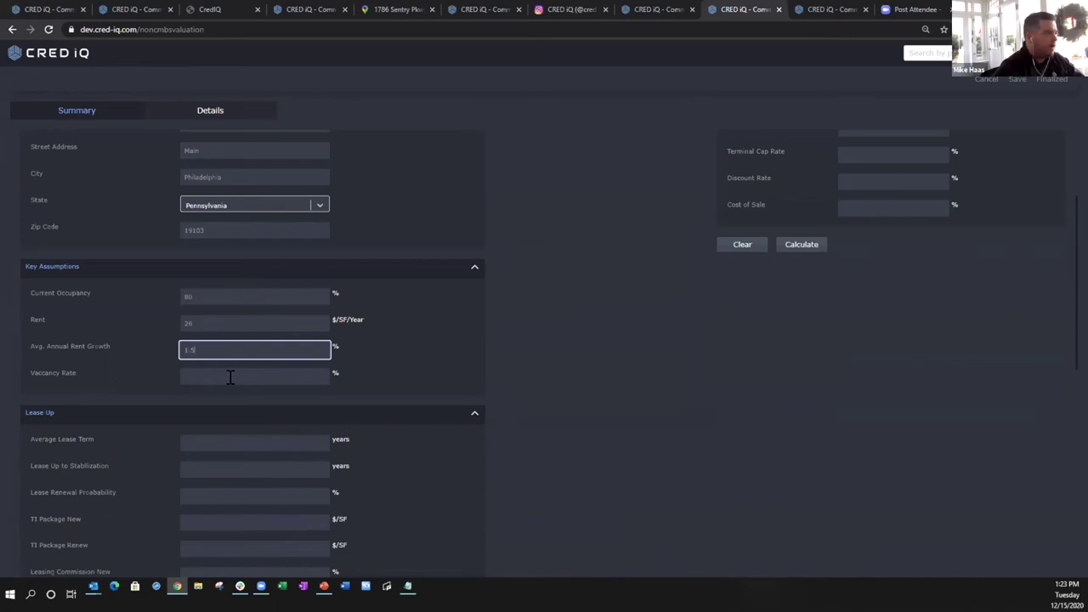
left_click(230, 377)
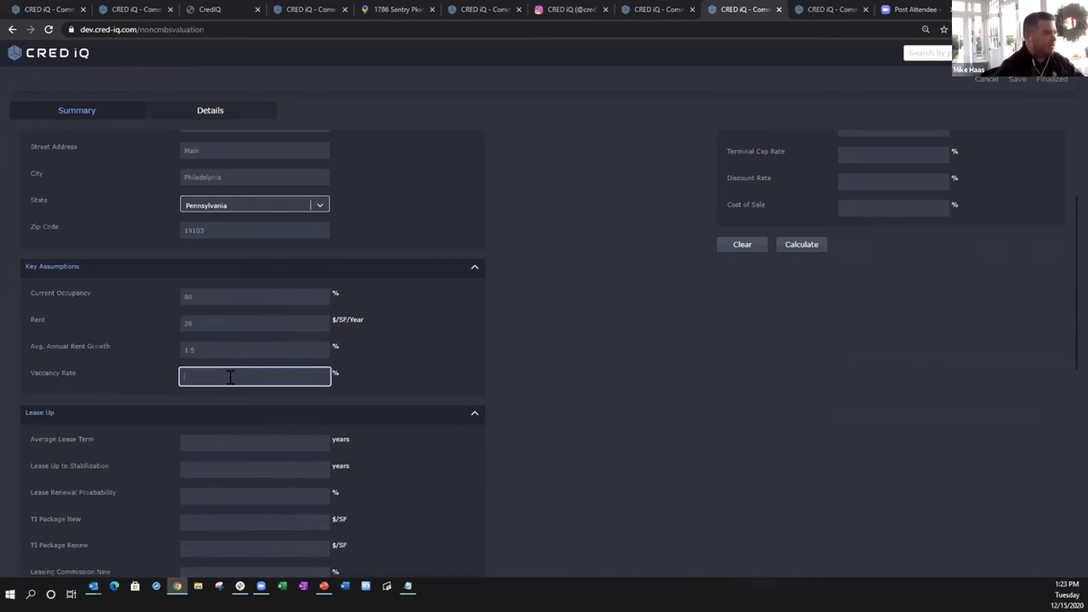
type("1.5")
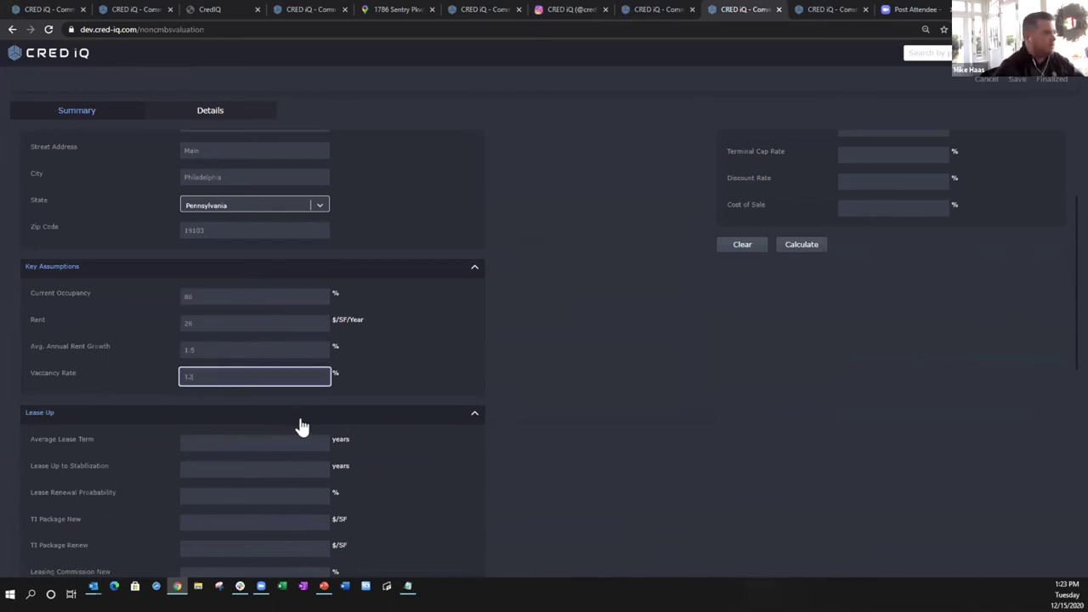
left_click(387, 400)
Fill lease-up assumptions: 5-year term, 2 lease-up, 65% renewal, $50/$25 TI packages, 3 months' free rent
scroll(230, 264, "down", 2)
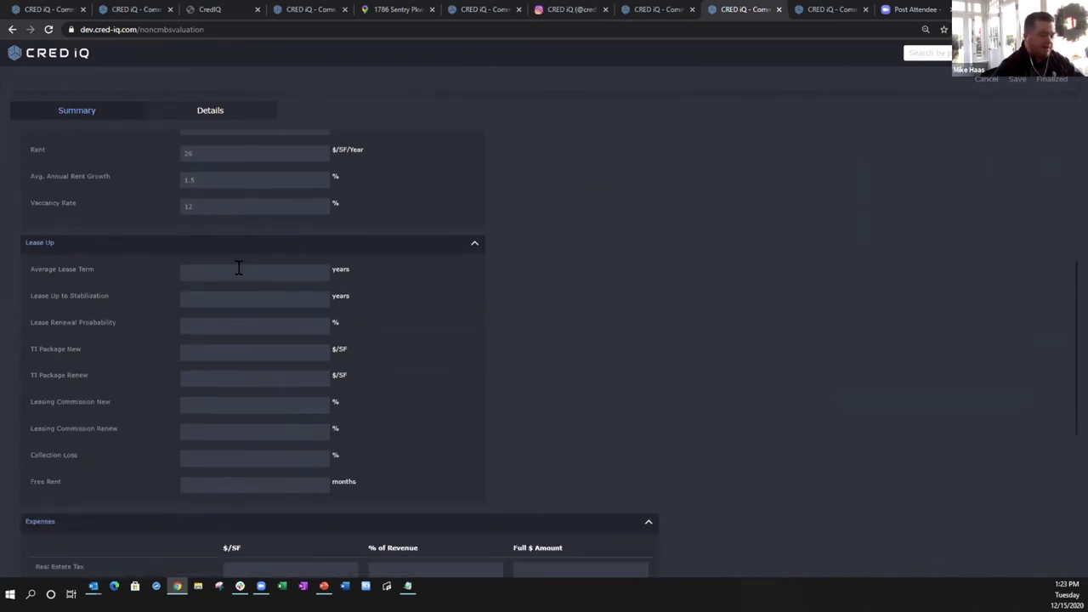
left_click(239, 268)
type("5")
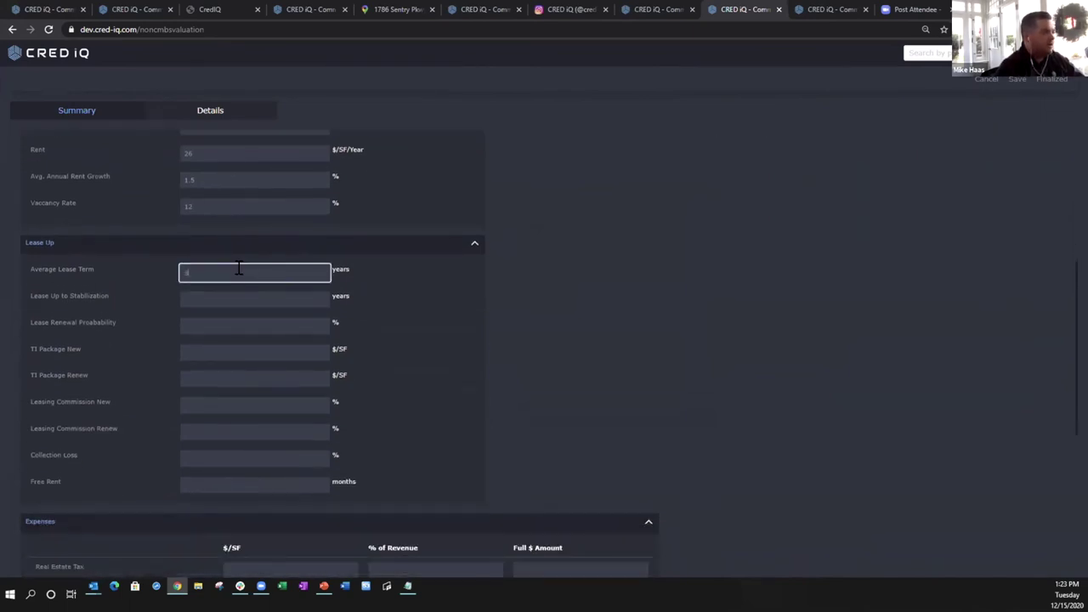
key("Tab")
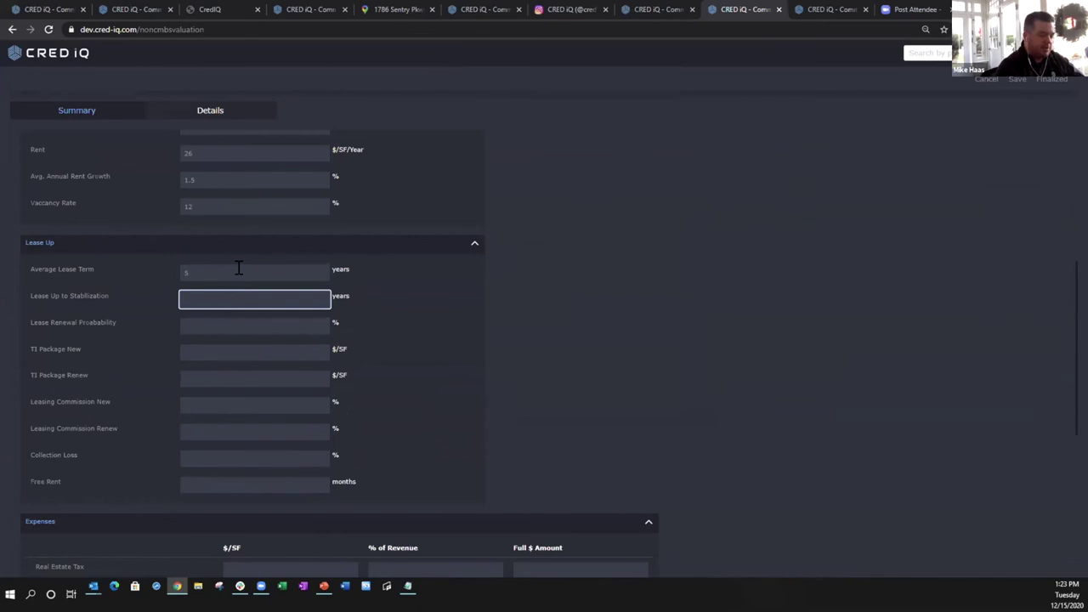
type("2")
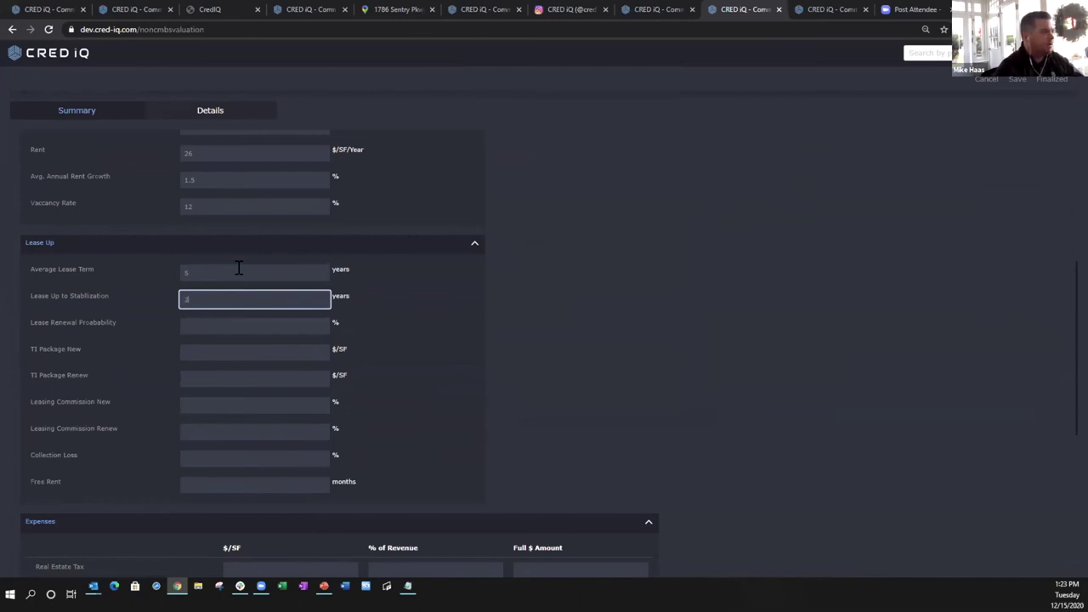
key("Tab")
type("65")
key("Tab")
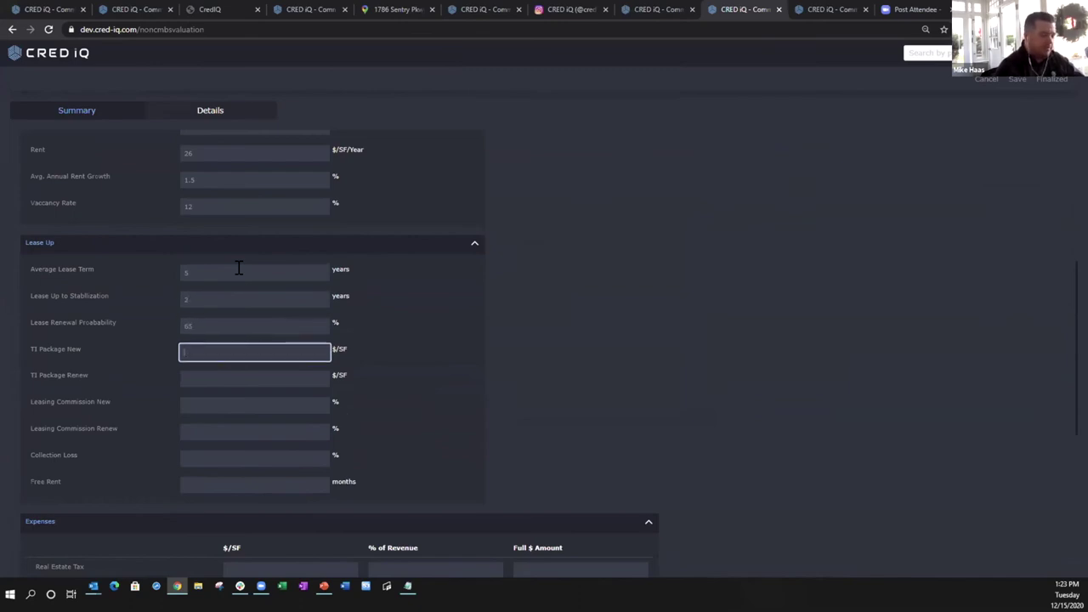
type("50")
key("Tab")
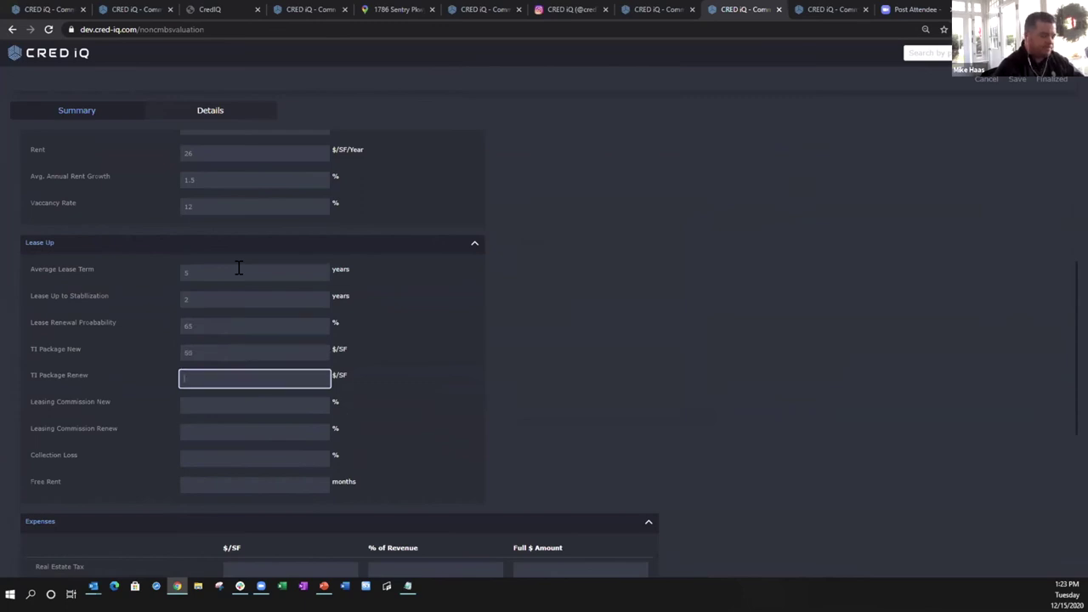
type("25")
key("Tab")
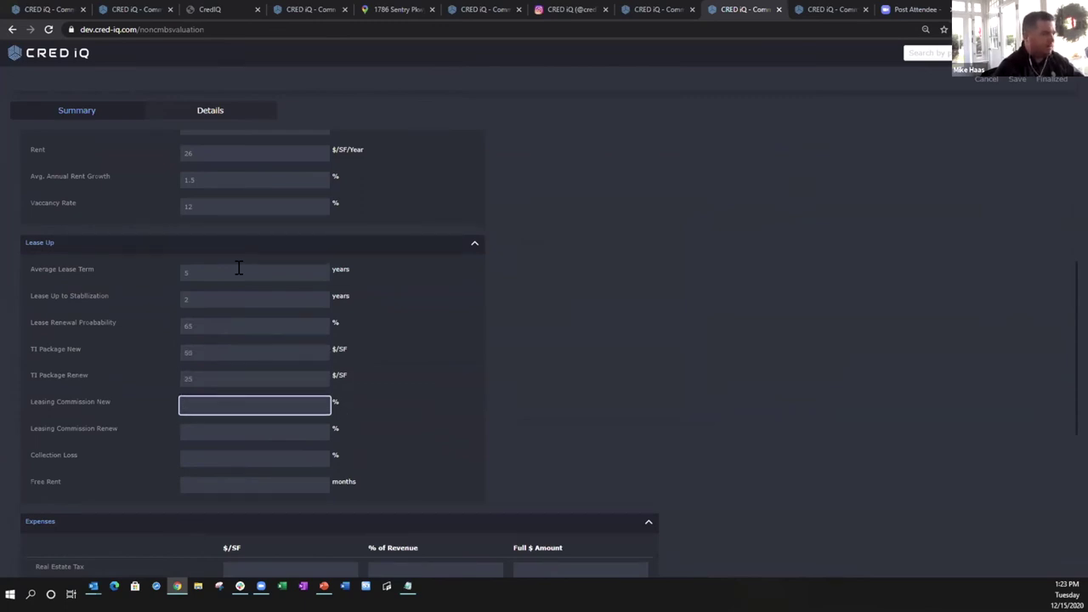
key("Tab")
key("Tab")
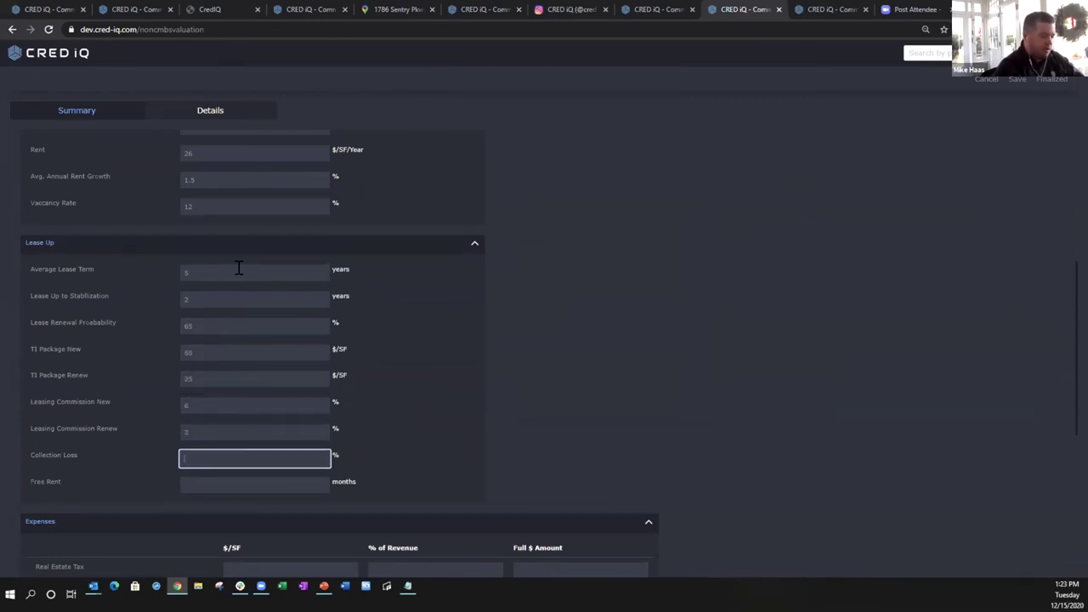
type("1")
key("Tab")
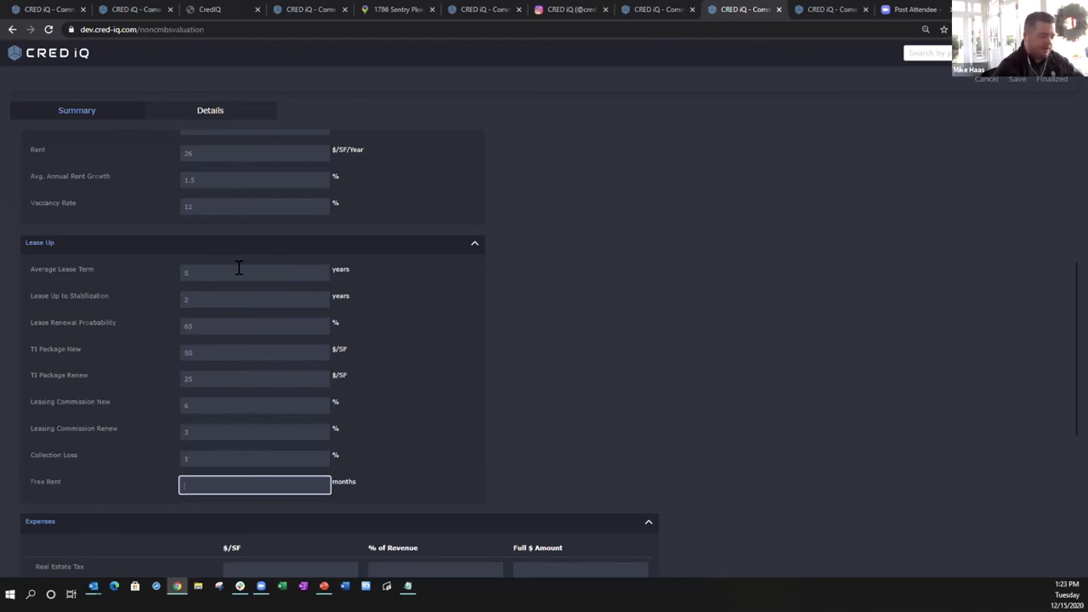
type("3")
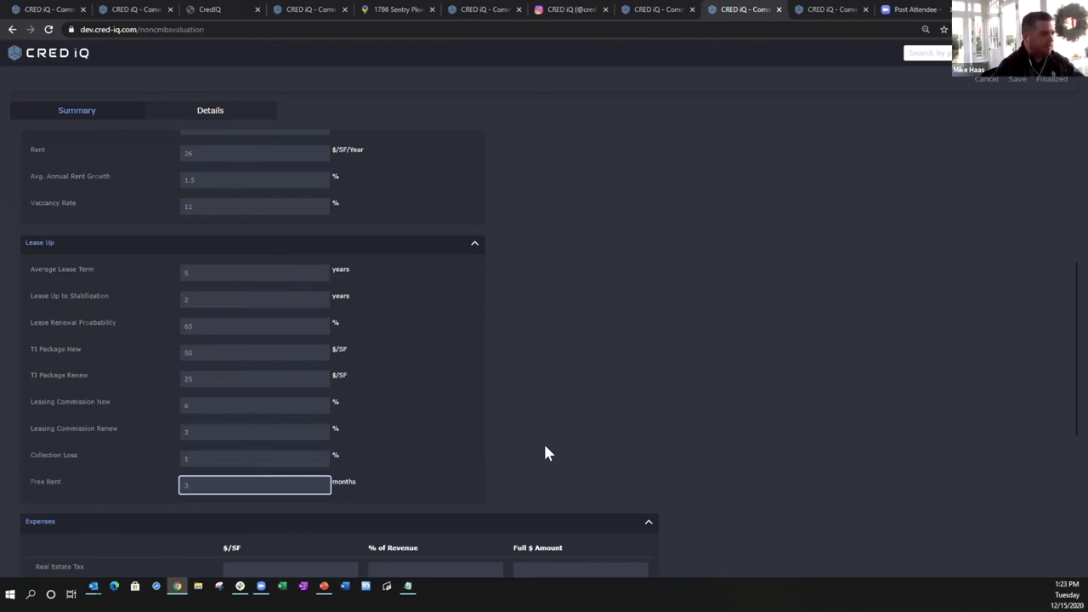
left_click(544, 442)
Enter per-SF expenses: $2.50 real estate tax, then 0.30, 1.50, 1.50, 0.25 and 1.00
scroll(544, 439, "down", 3)
scroll(314, 246, "down", 1)
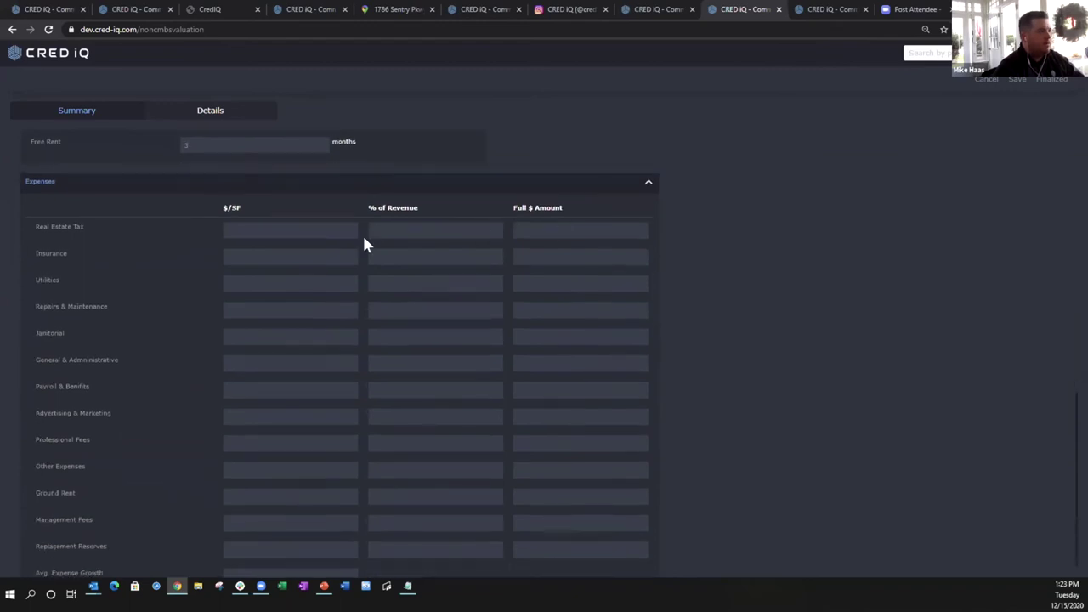
left_click(252, 228)
type("2.50")
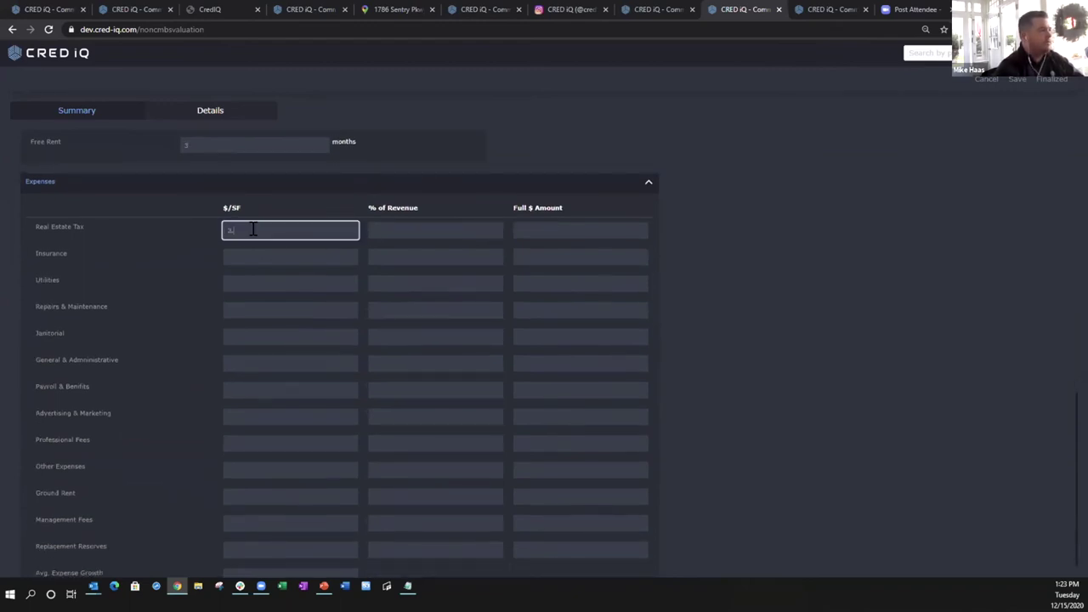
key("Tab")
key("Tab")
key("Tab")
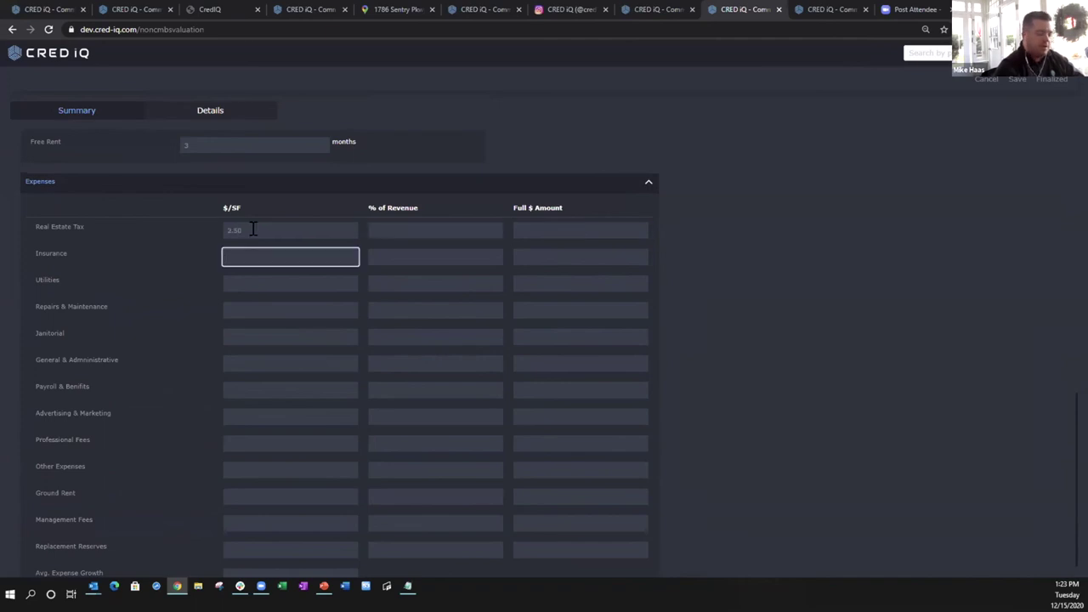
type("0.30")
key("Tab")
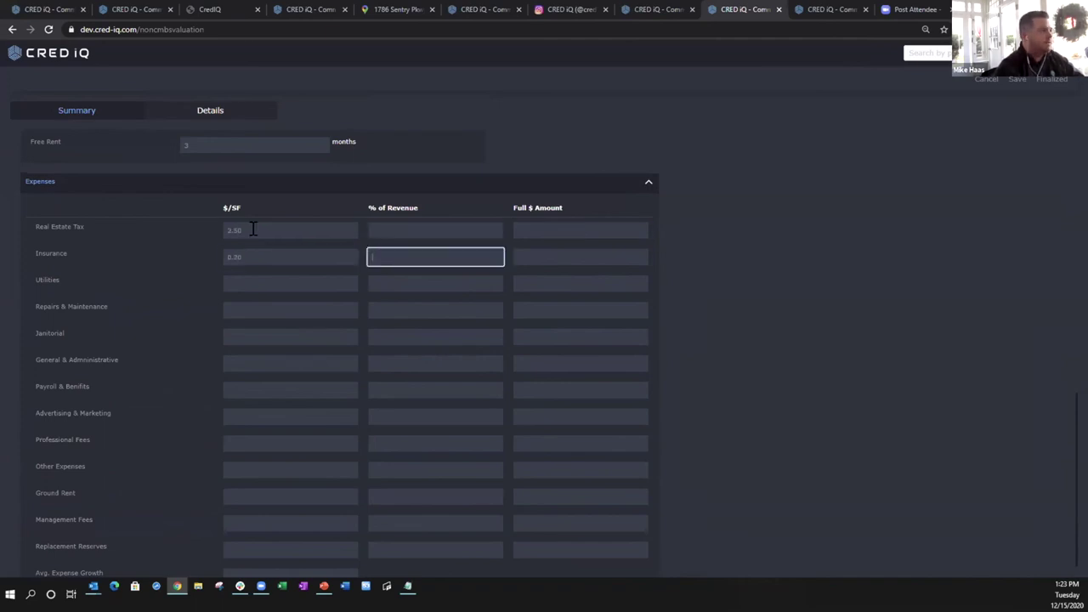
key("Tab")
key("Tab")
type("1.50")
key("Tab")
key("Tab")
key("Tab")
type("1.5")
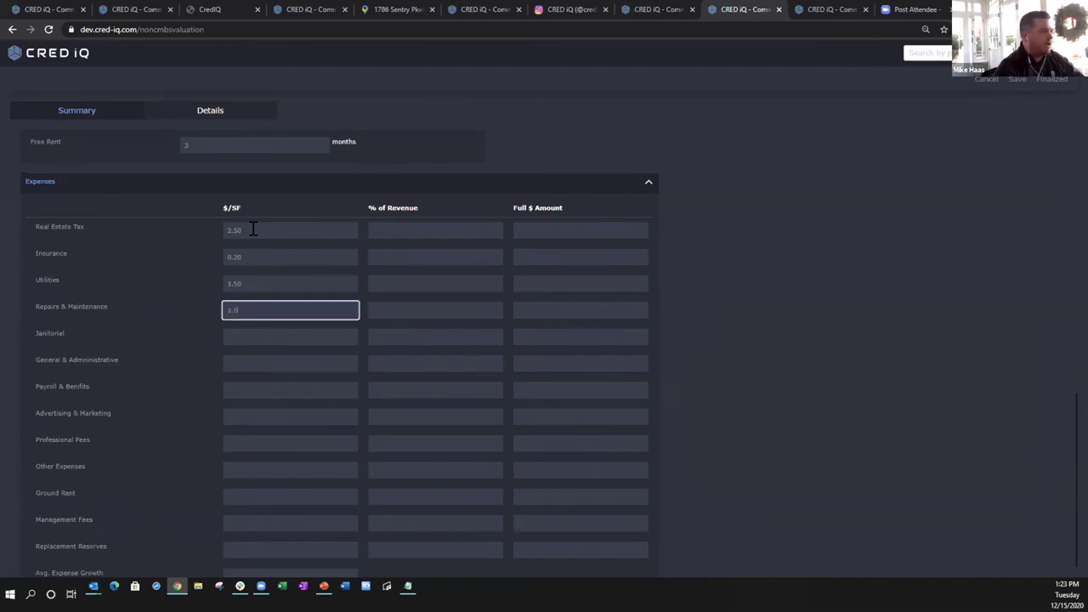
type("0")
key("Tab")
key("Tab")
key("Tab")
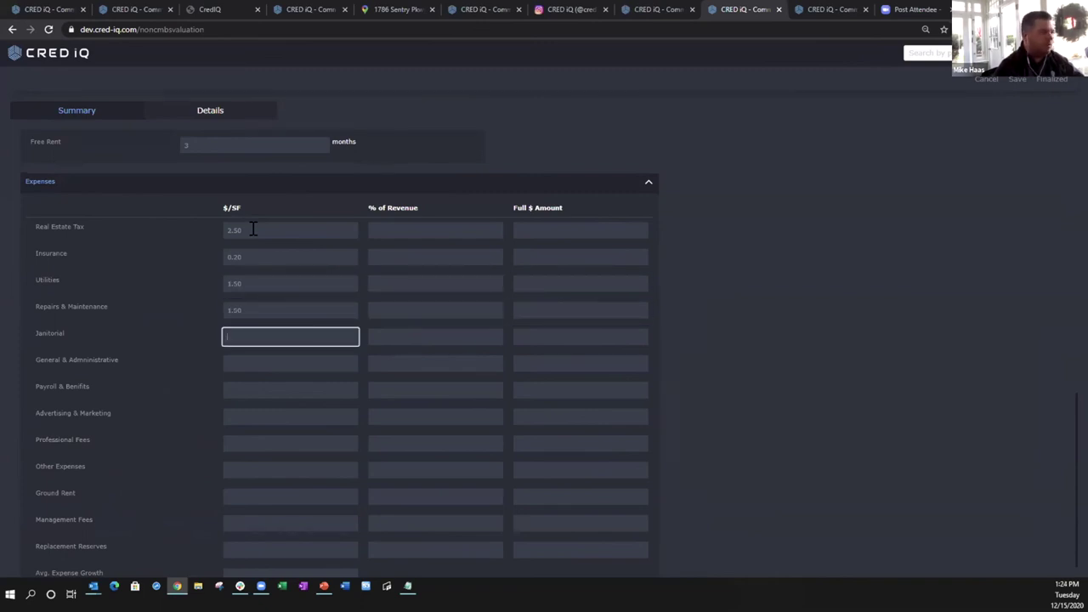
type("0.25")
key("Tab")
key("Tab")
key("Tab")
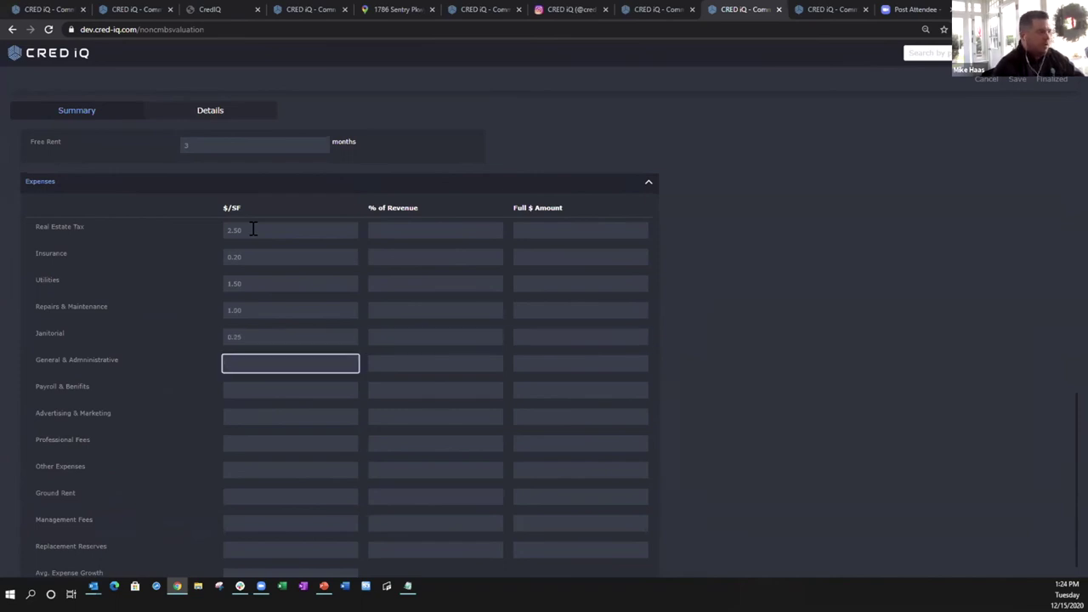
type("1.0")
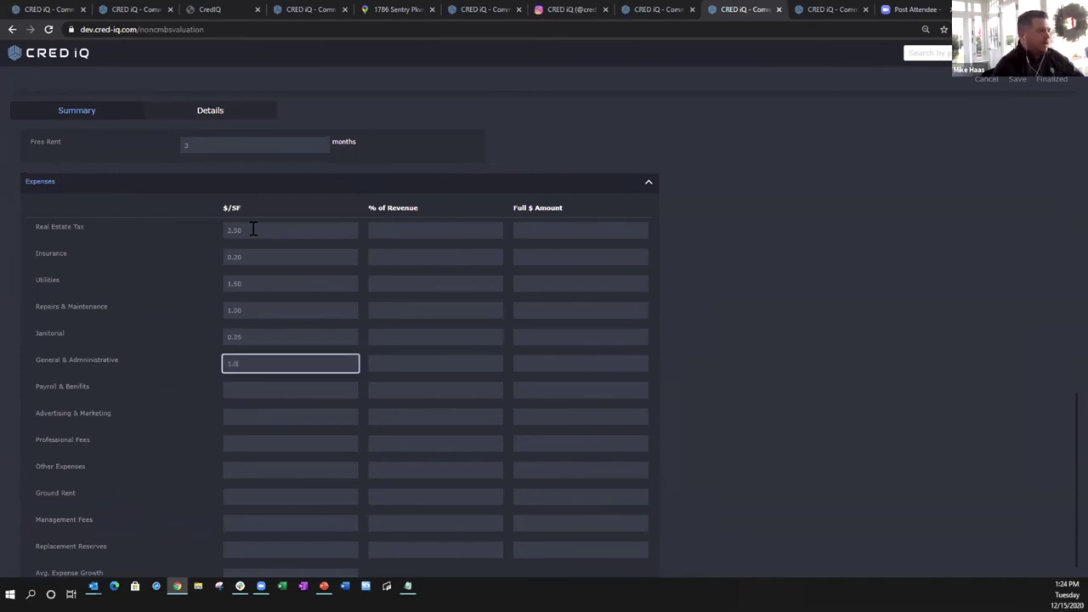
type("0")
key("Tab")
key("Tab")
key("Tab")
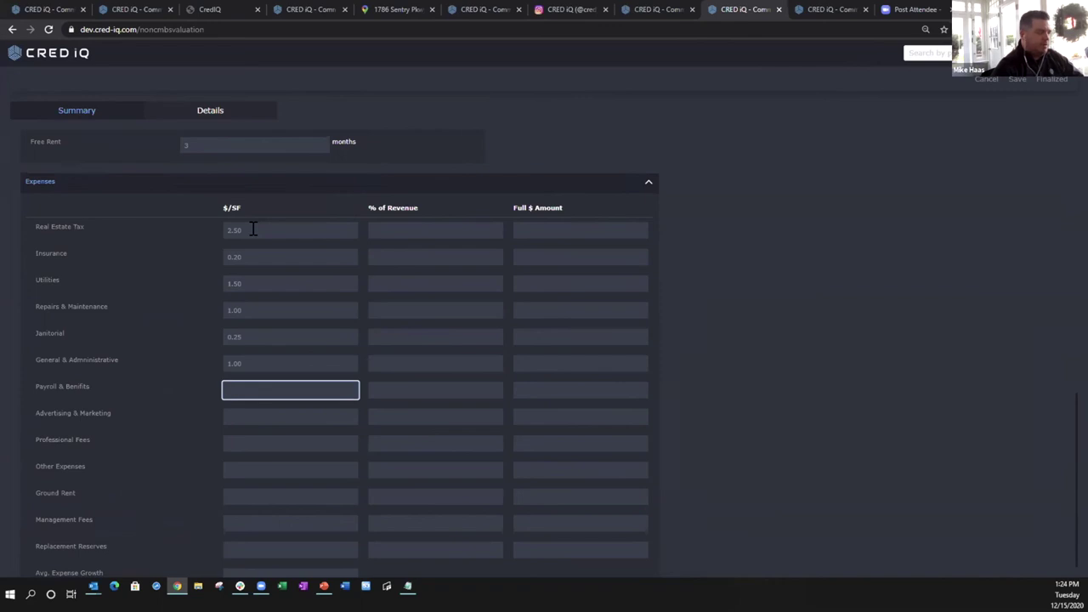
type("1.00")
Zero the unused expense lines, set 4% management fees, 1% reserves and 2.5% expense growth
key("Tab")
key("Tab")
key("Tab")
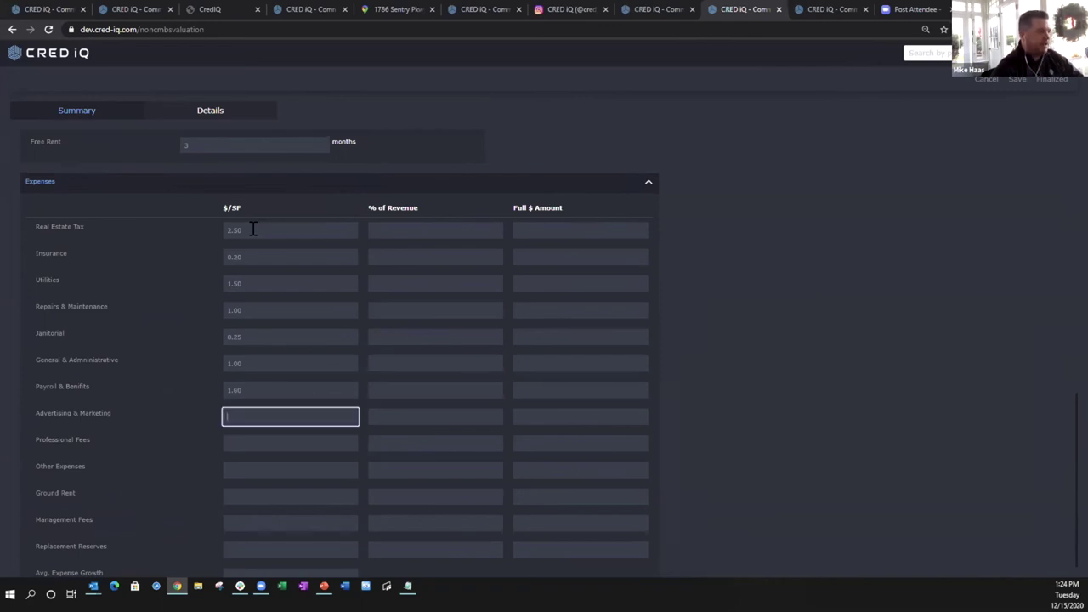
type("0")
key("Tab")
key("Tab")
key("Tab")
type("0")
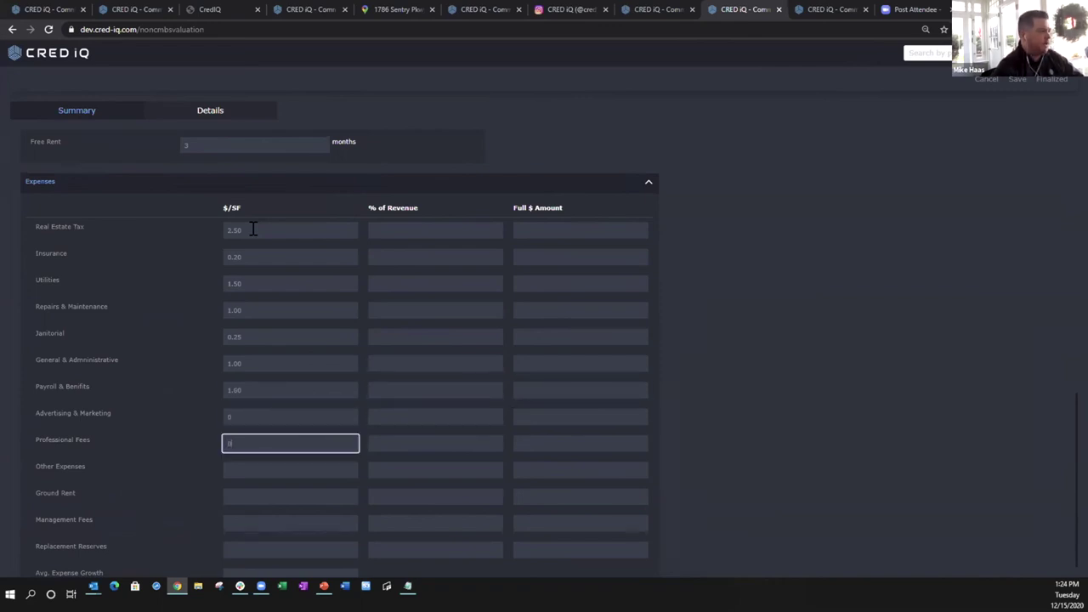
key("Tab")
key("Tab")
key("Tab")
type("0")
key("Tab")
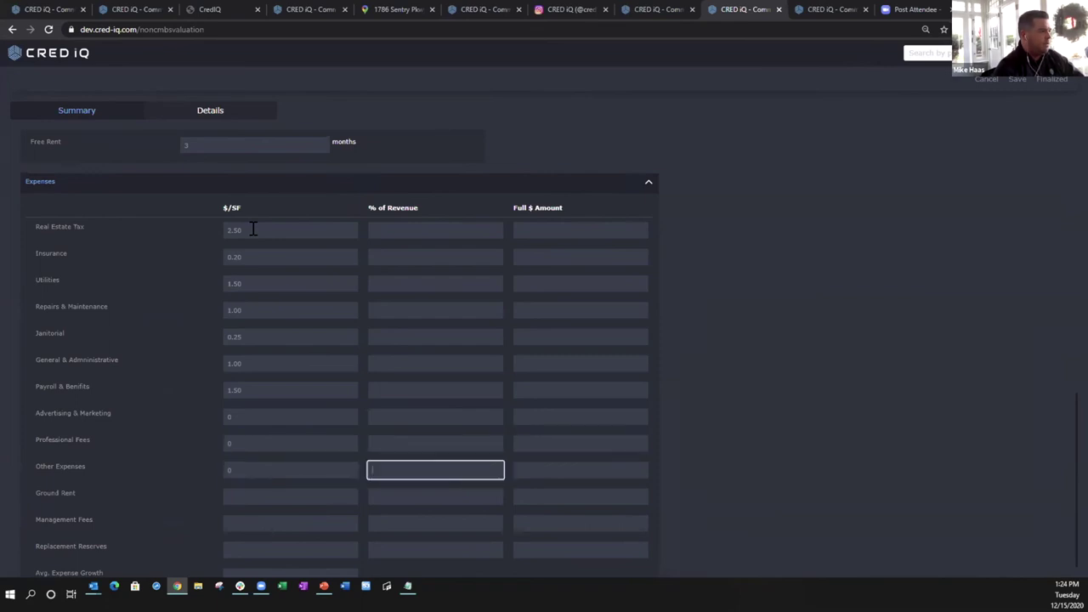
key("Tab")
key("Tab")
type("0")
key("Tab")
key("Tab")
key("Tab")
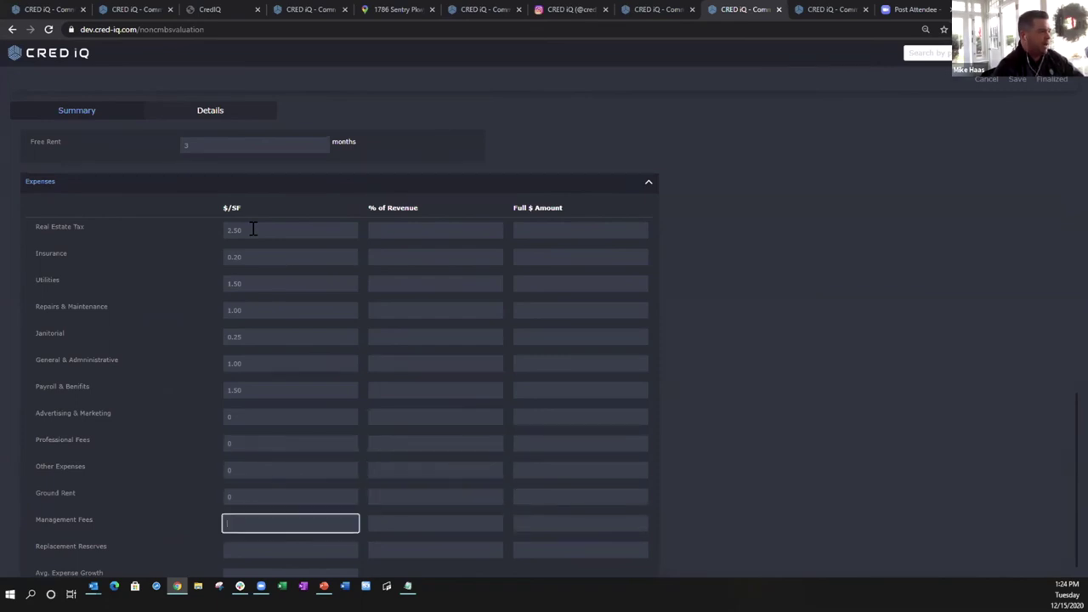
key("Tab")
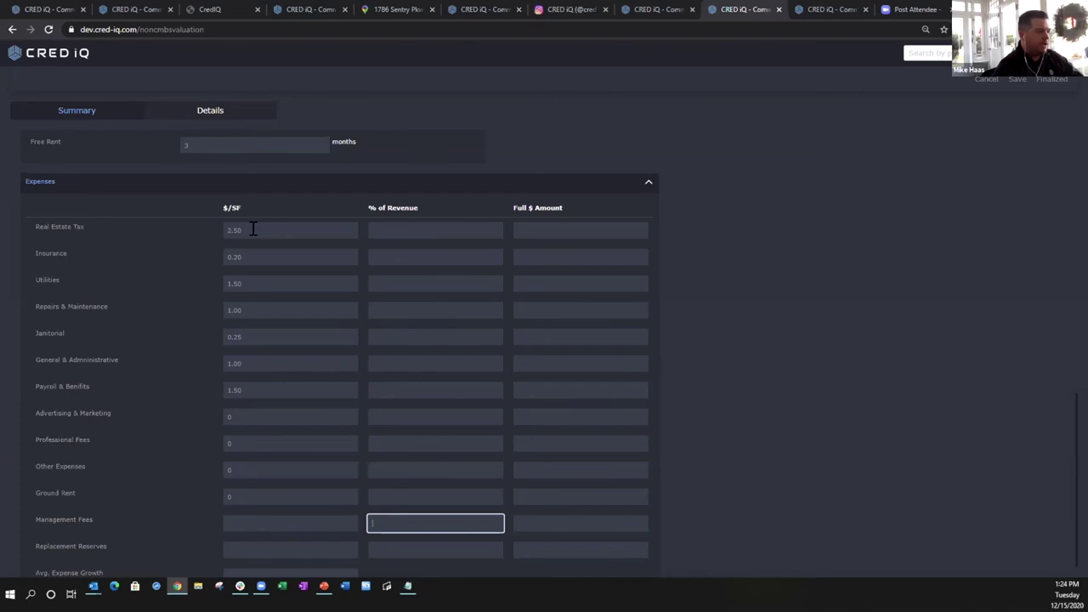
type("4")
key("Tab")
key("Tab")
key("Tab")
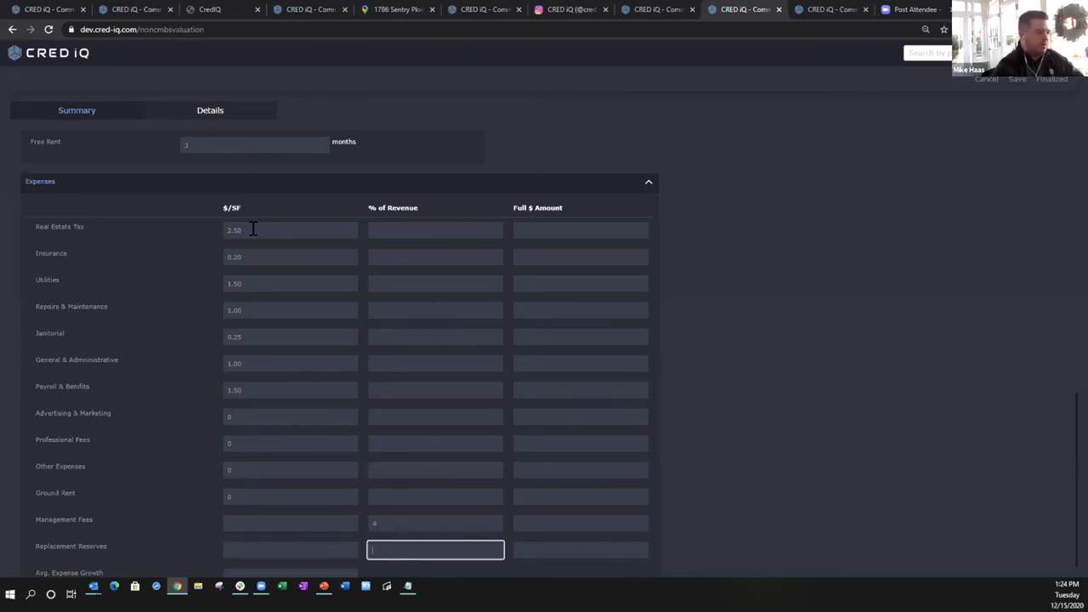
key("Tab")
key("Tab")
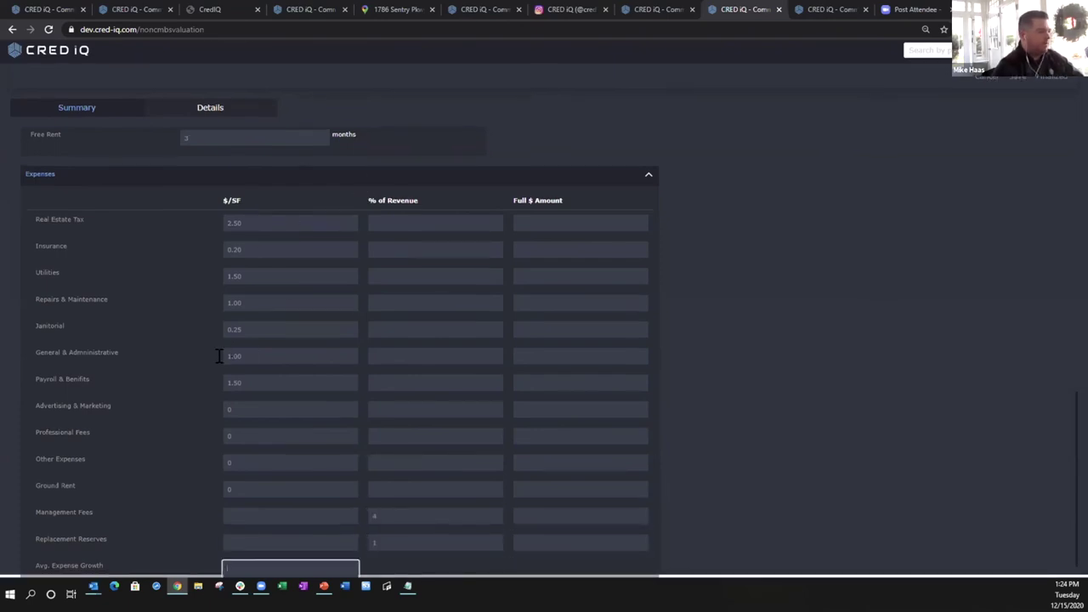
scroll(375, 555, "down", 1)
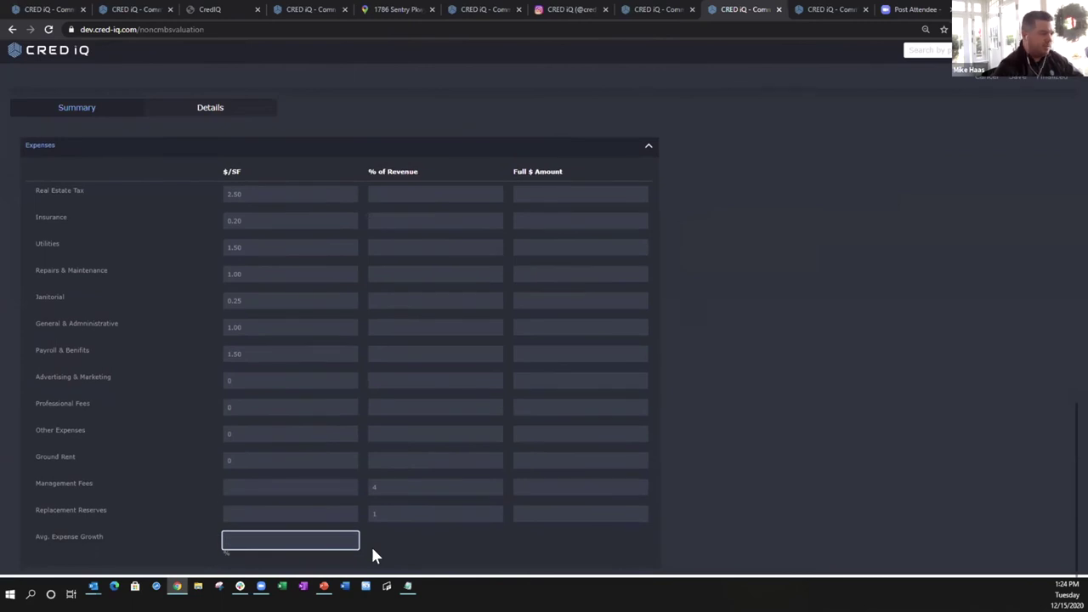
type("2.5")
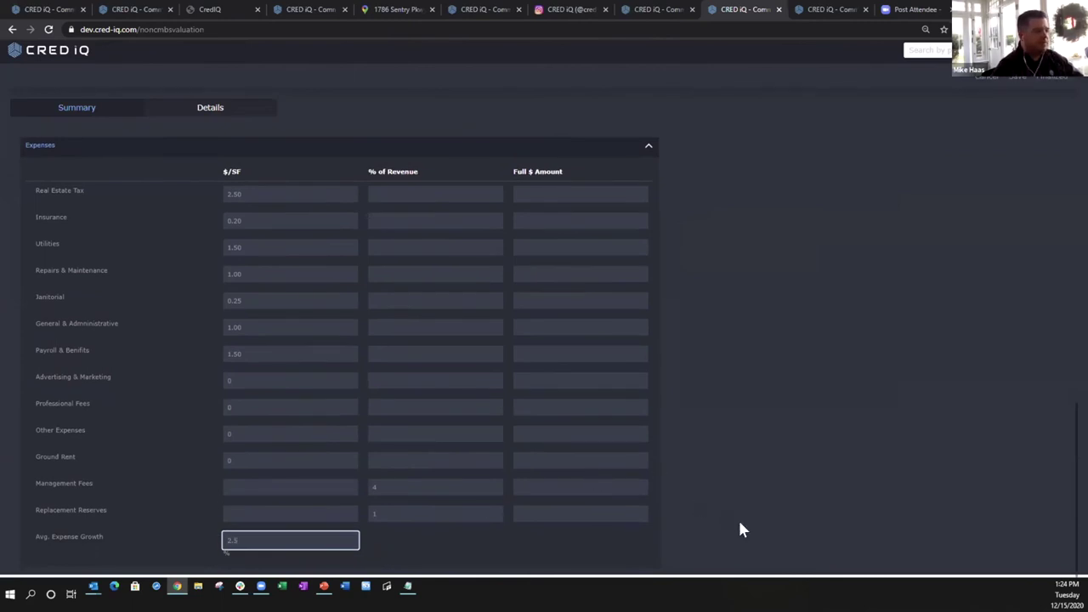
left_click(756, 515)
Enter 10 years, 7.00 terminal cap, 8.50 discount rate, 2 cost of sale; calculate $41.9M ($209/SF)
scroll(779, 492, "up", 15)
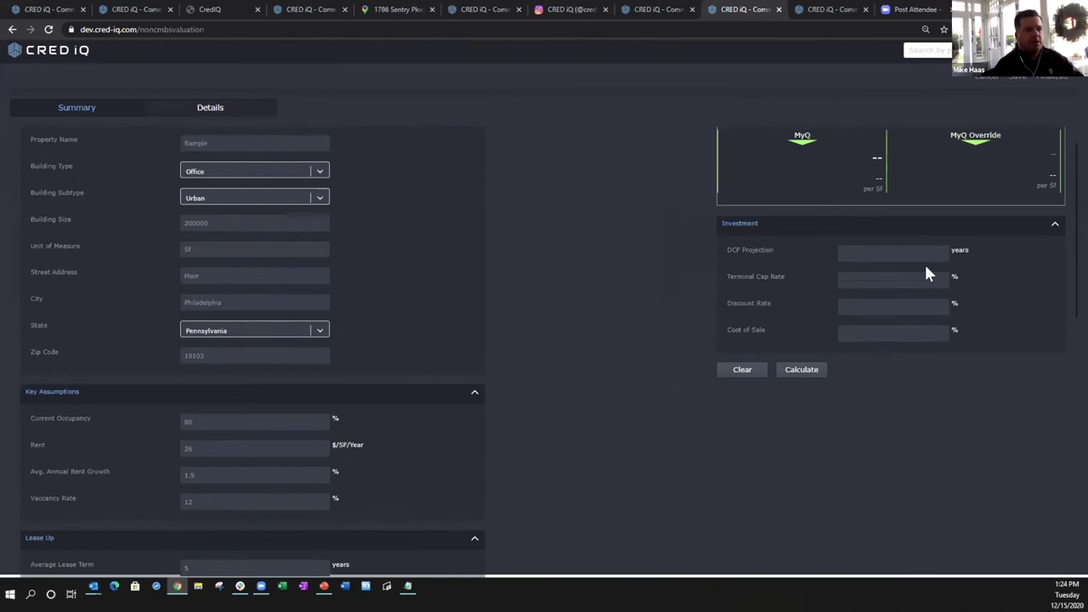
left_click(873, 285)
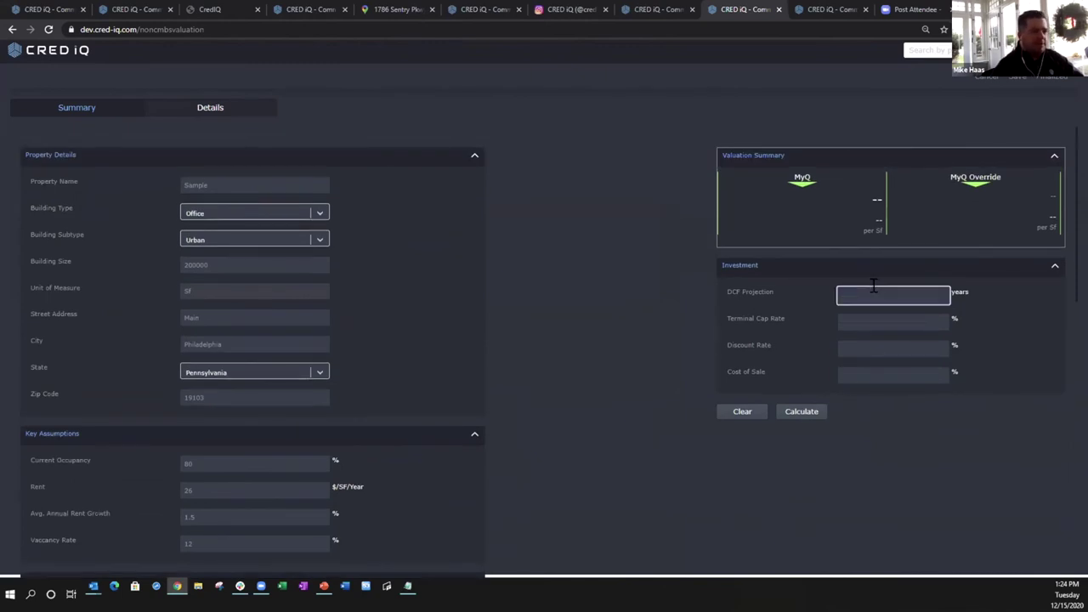
type("10")
key("Tab")
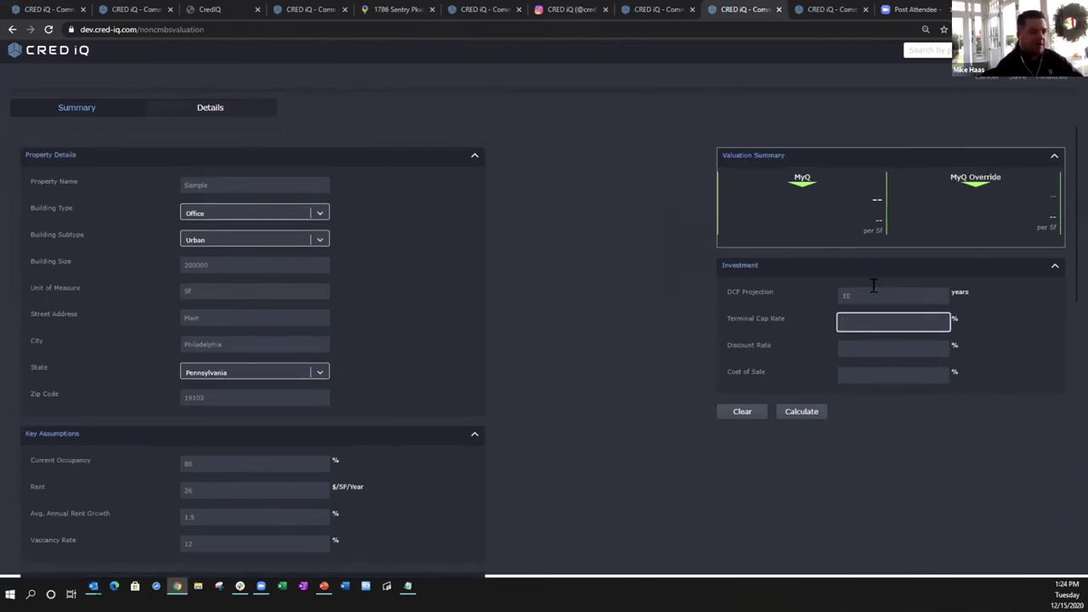
type("7.00")
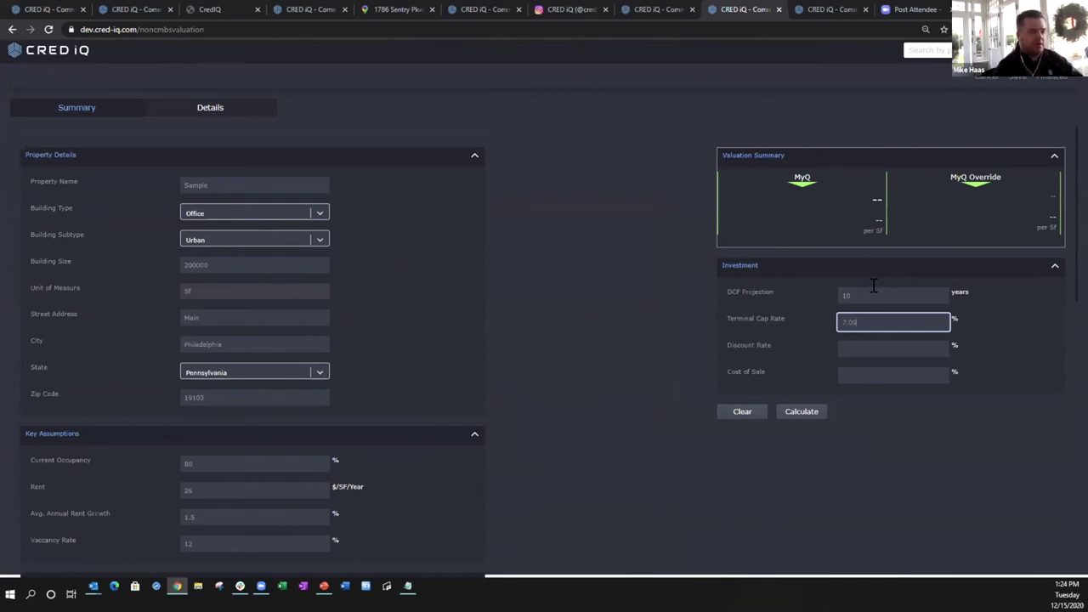
key("Tab")
type("8.50")
key("Tab")
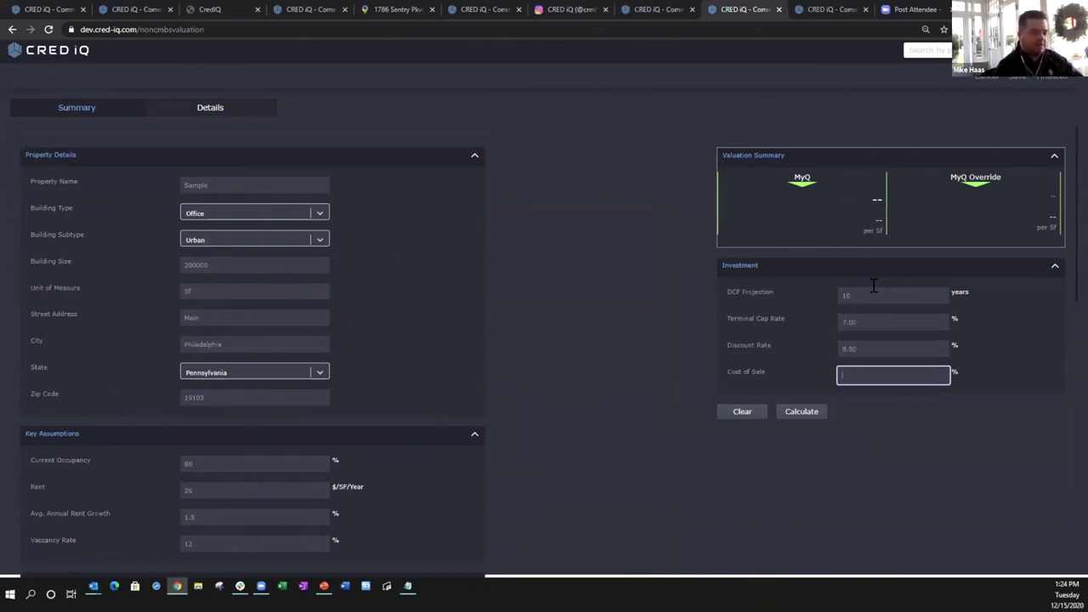
type("2")
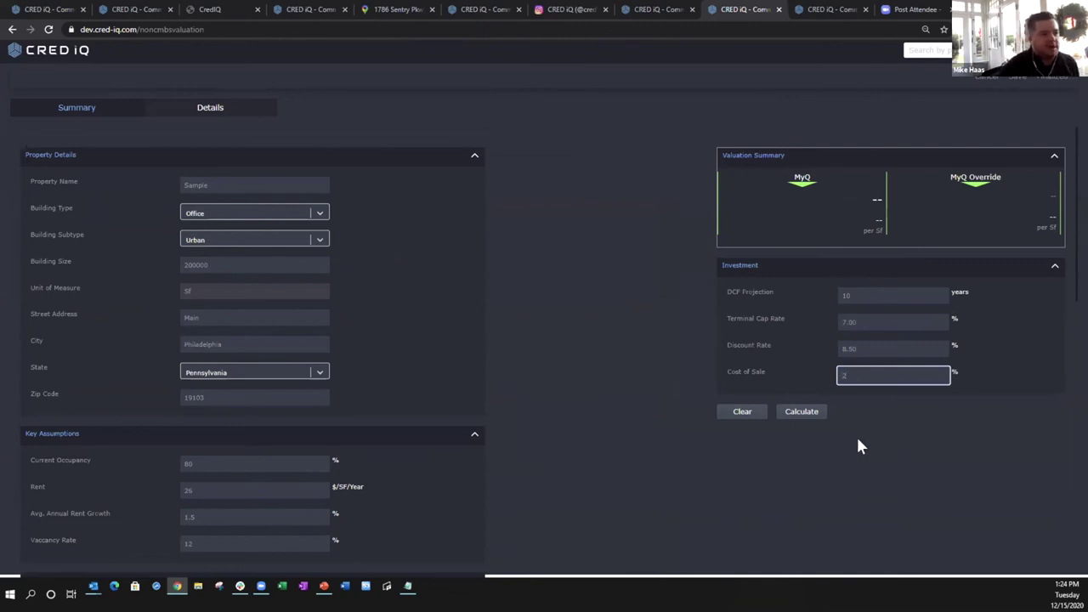
left_click(806, 416)
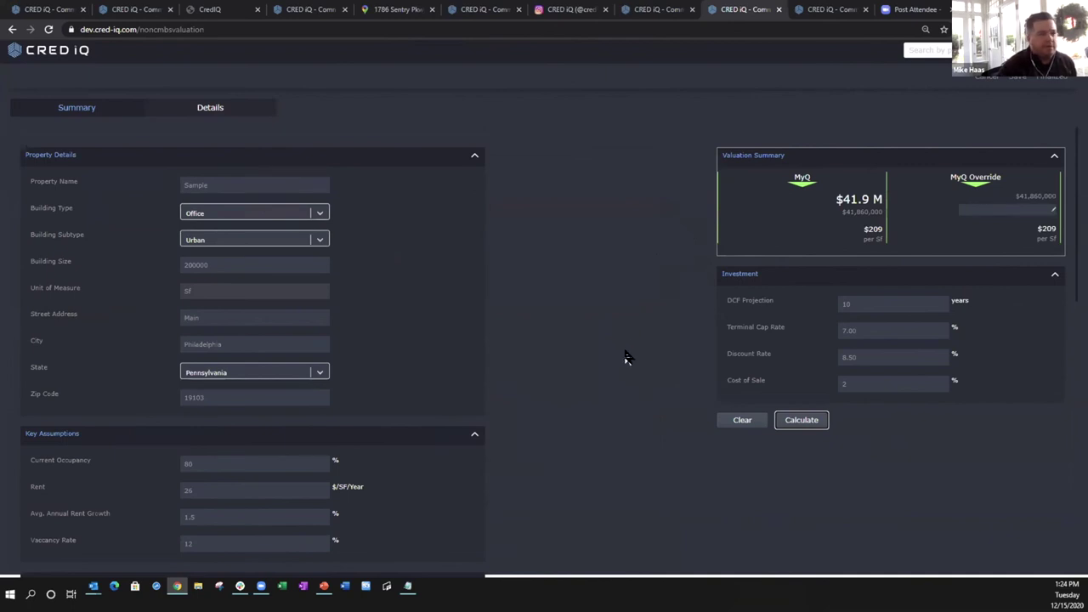
scroll(214, 136, "down", 2)
scroll(214, 132, "up", 2)
Show the annual cash-flow table, where NOI rises from 3,159,616 in 2021 to 4,173,448 in 2031
left_click(134, 110)
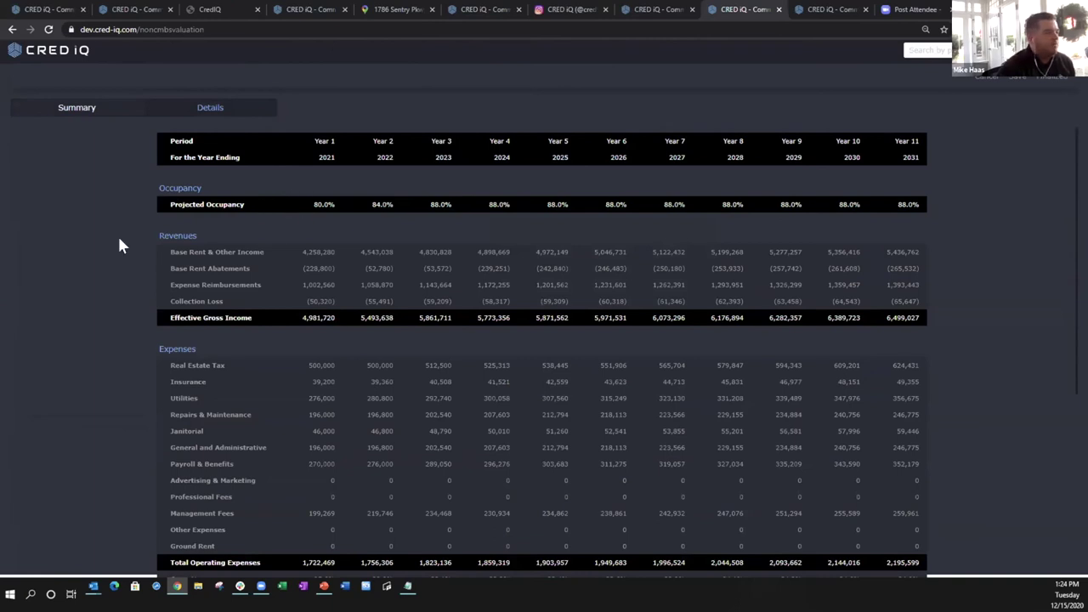
scroll(126, 245, "down", 4)
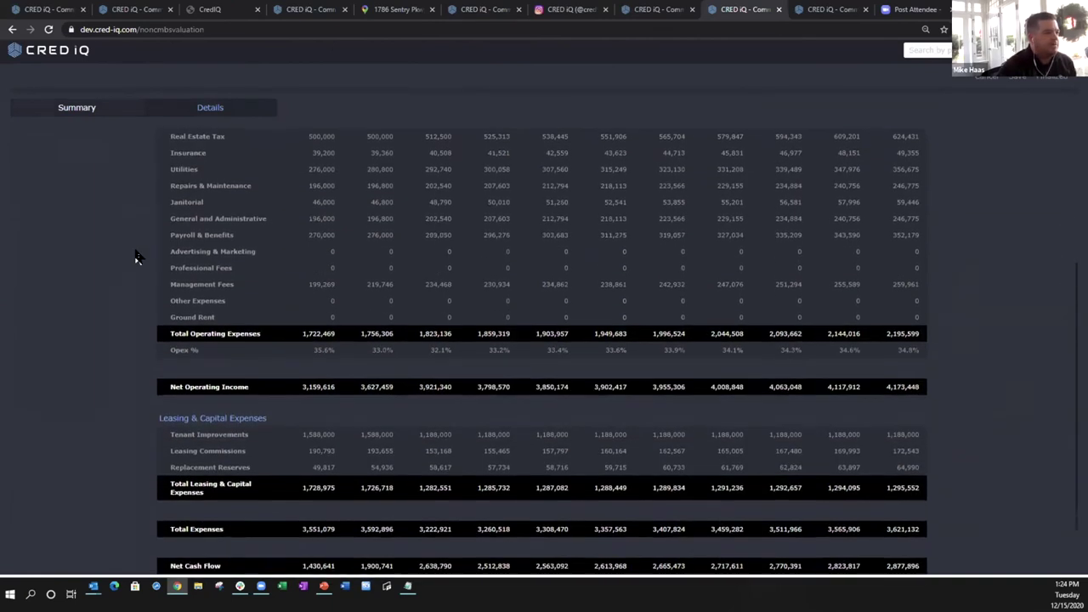
scroll(141, 261, "up", 4)
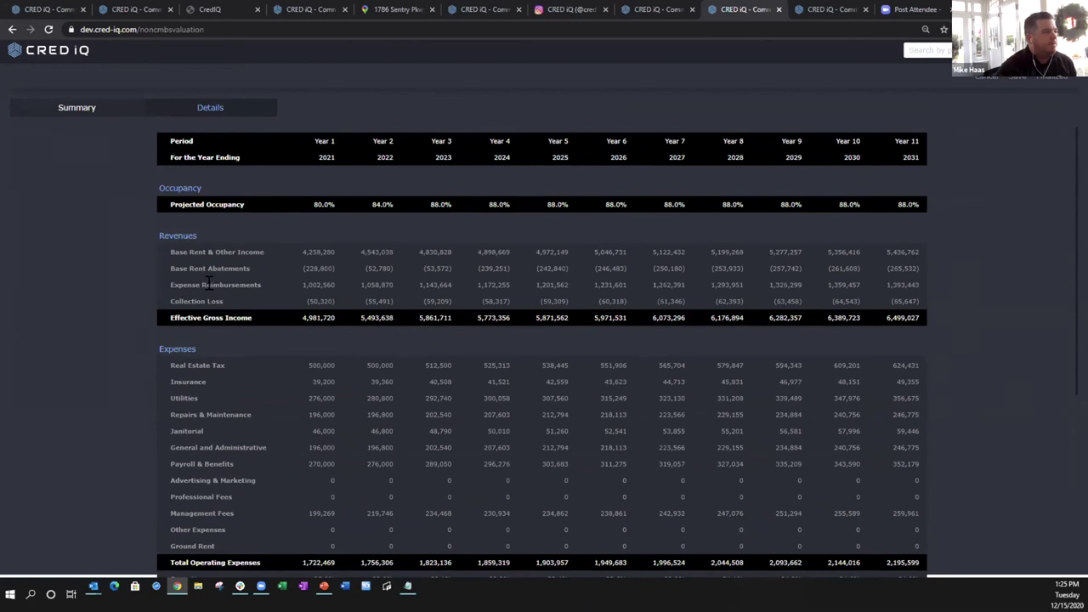
scroll(340, 323, "down", 1)
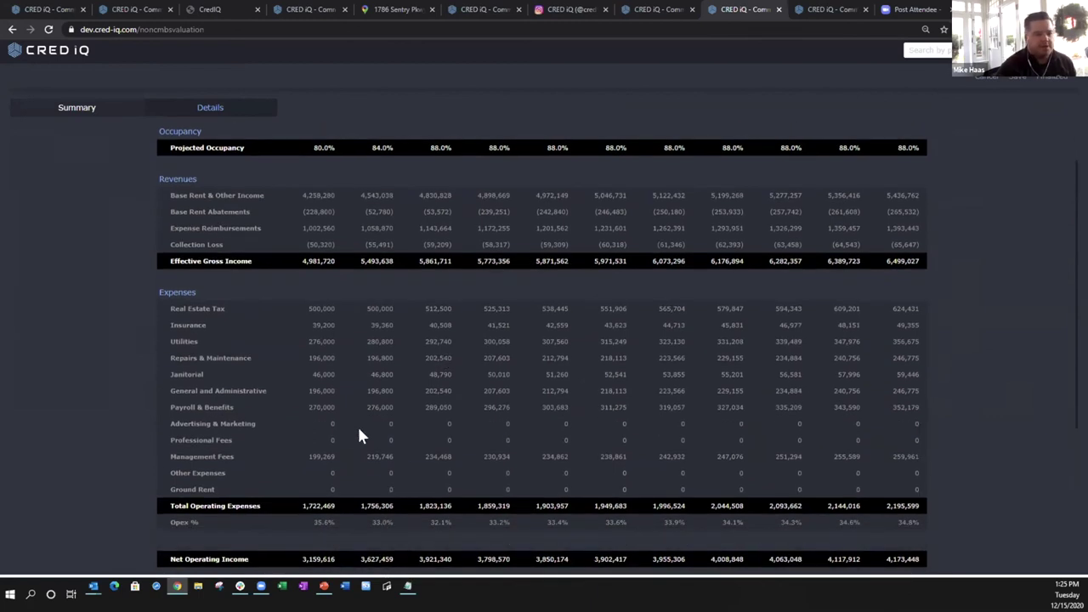
scroll(391, 355, "down", 4)
left_click(66, 112)
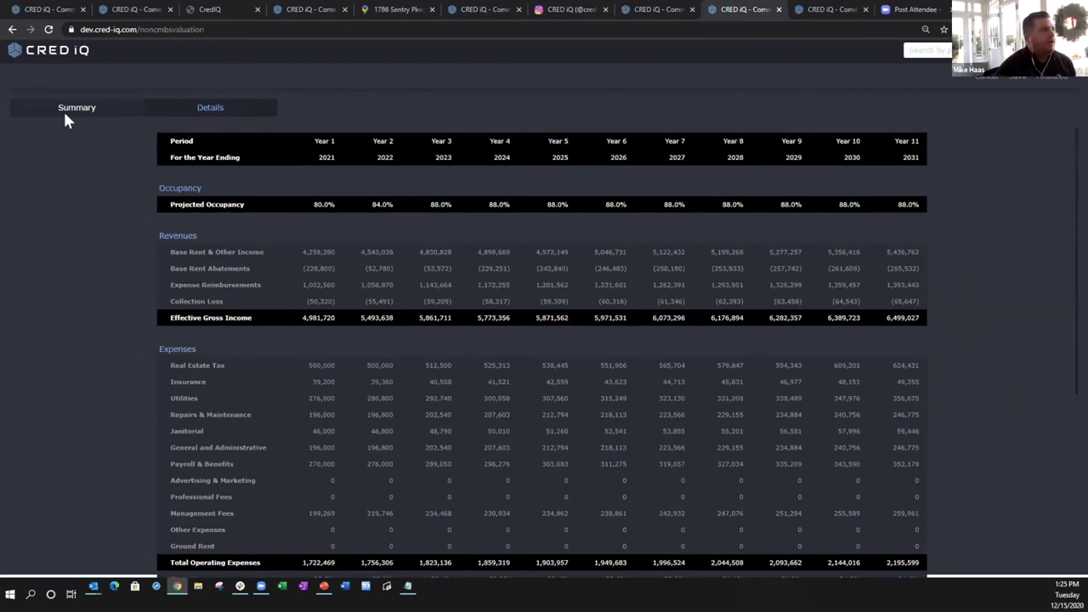